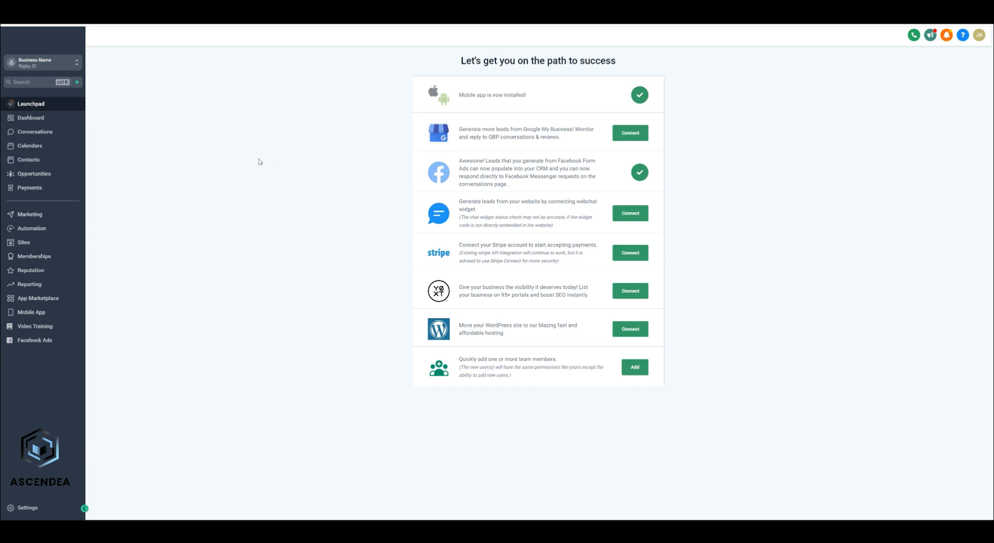
Step: Go to the funnels under Sites and start a new funnel from the template library
{"action": "left_click", "coordinate": [60, 242]}
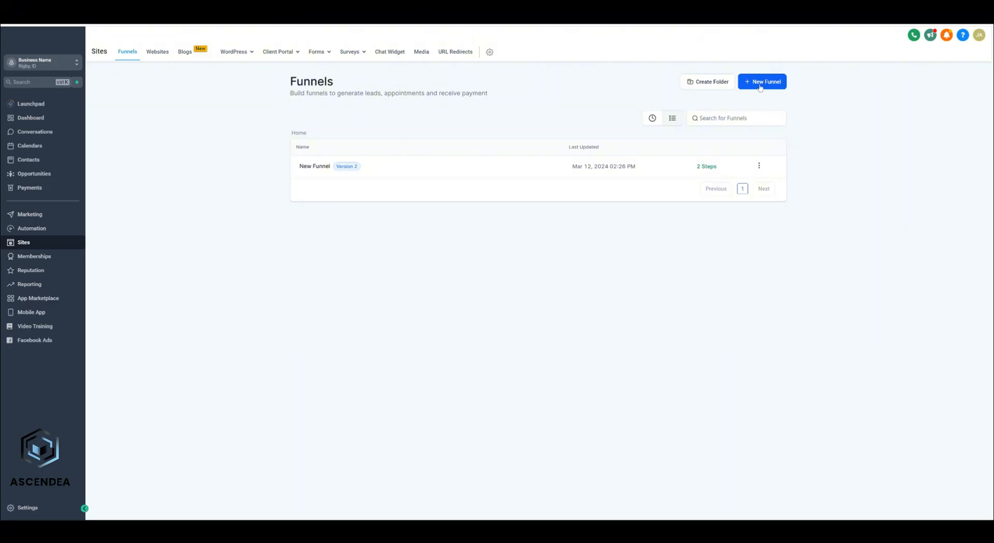
{"action": "left_click", "coordinate": [761, 82]}
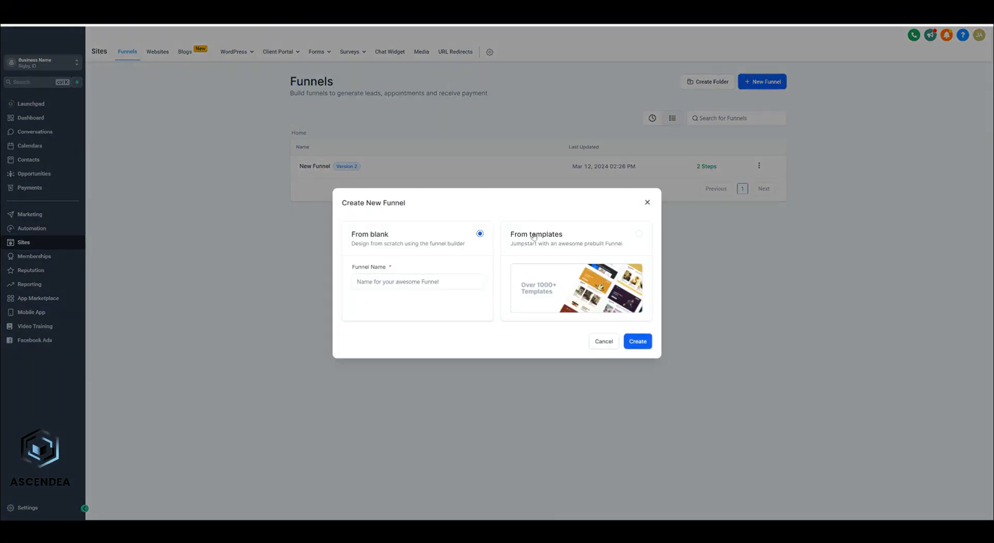
{"action": "left_click", "coordinate": [595, 238]}
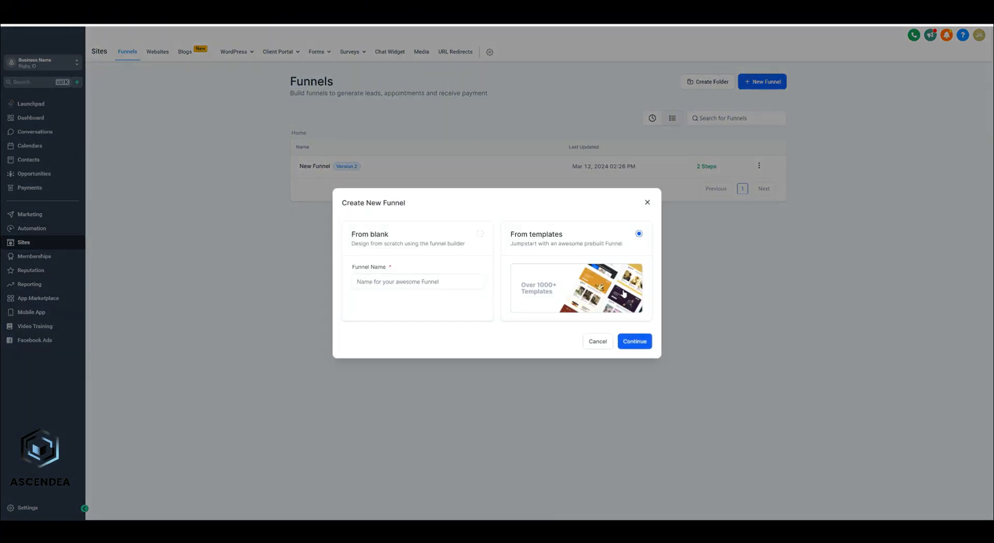
{"action": "left_click", "coordinate": [642, 343]}
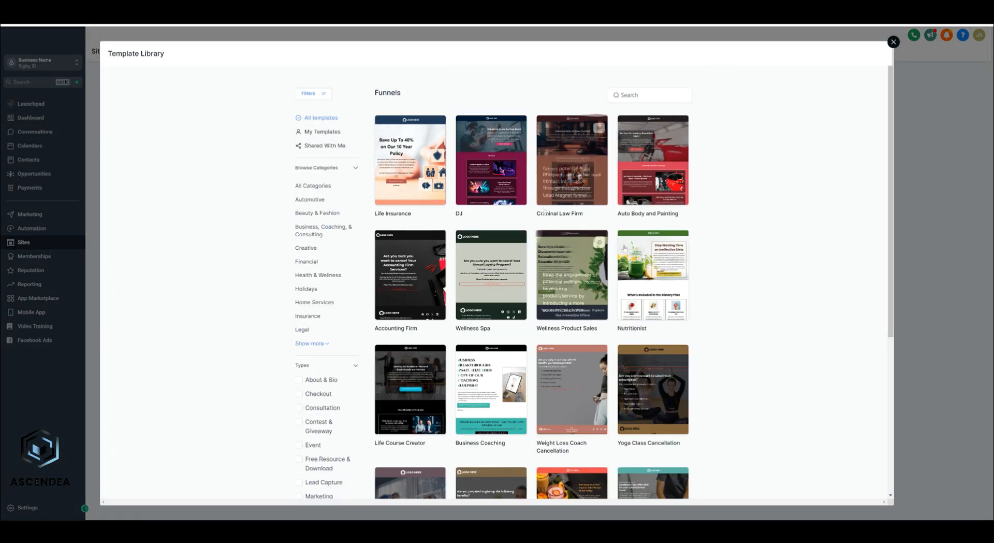
Step: Search the funnel template library for "insurance", look through the matching templates including the additional ones, and close the library
{"action": "left_click", "coordinate": [640, 95]}
{"action": "type", "text": "insurance"}
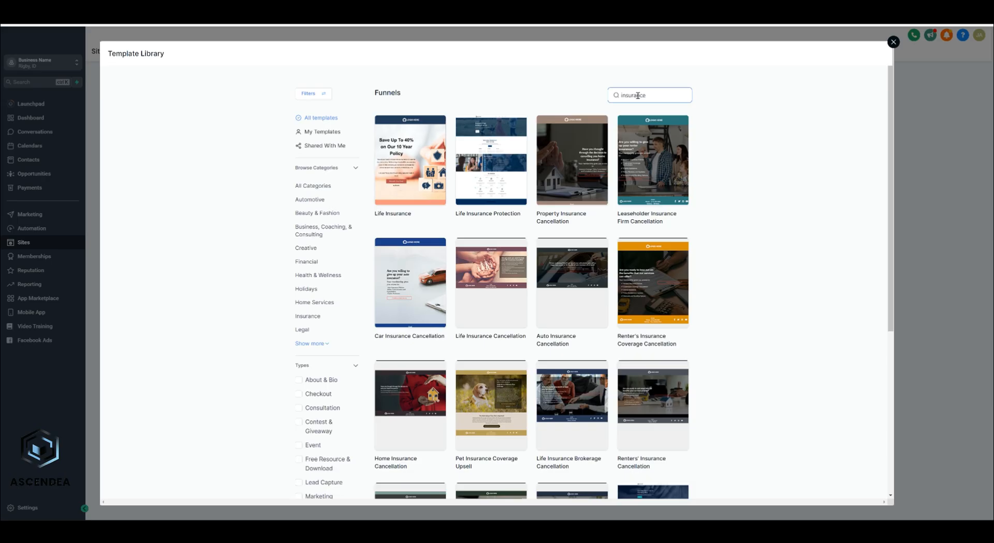
{"action": "scroll", "coordinate": [579, 150], "scroll_direction": "down", "scroll_amount": 3}
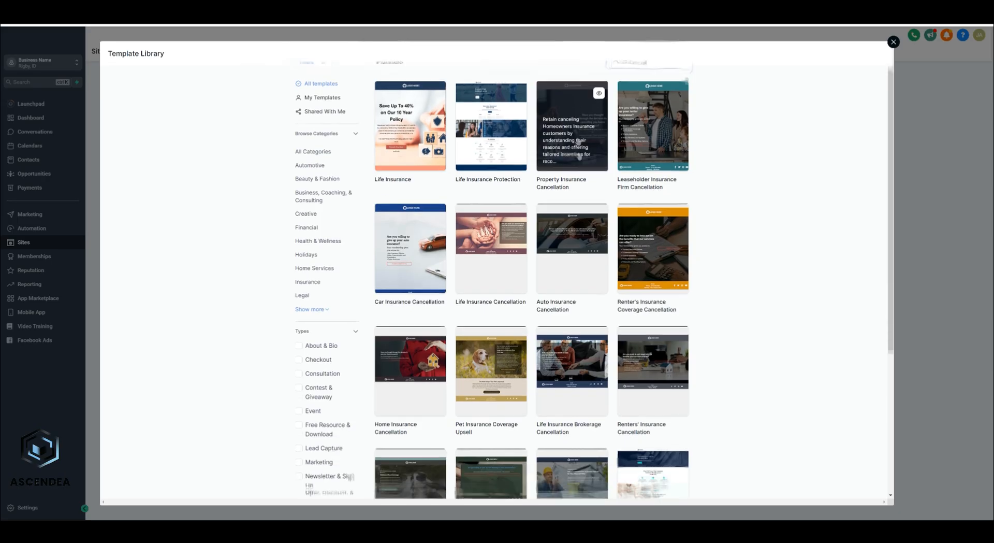
{"action": "scroll", "coordinate": [575, 207], "scroll_direction": "down", "scroll_amount": 2}
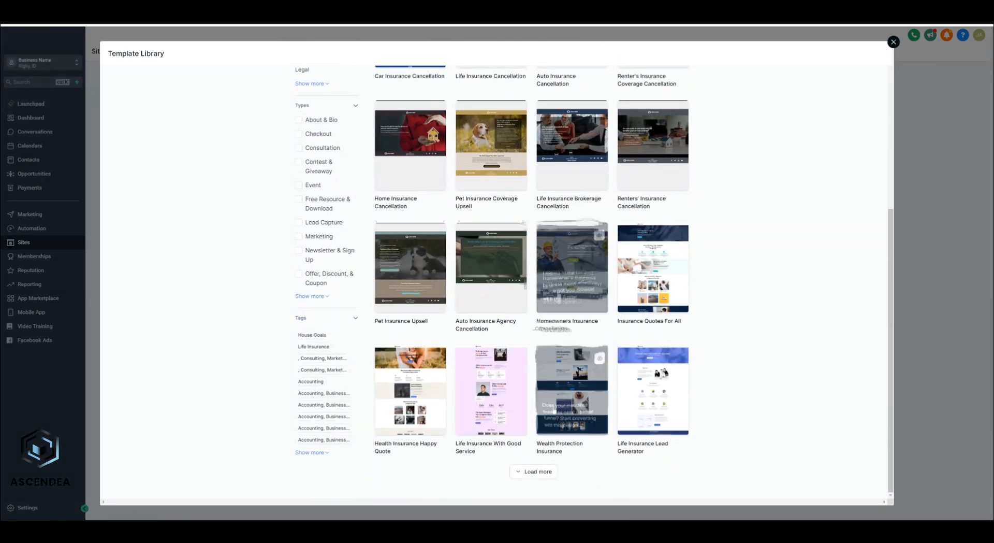
{"action": "left_click", "coordinate": [538, 470]}
{"action": "scroll", "coordinate": [560, 247], "scroll_direction": "down", "scroll_amount": 5}
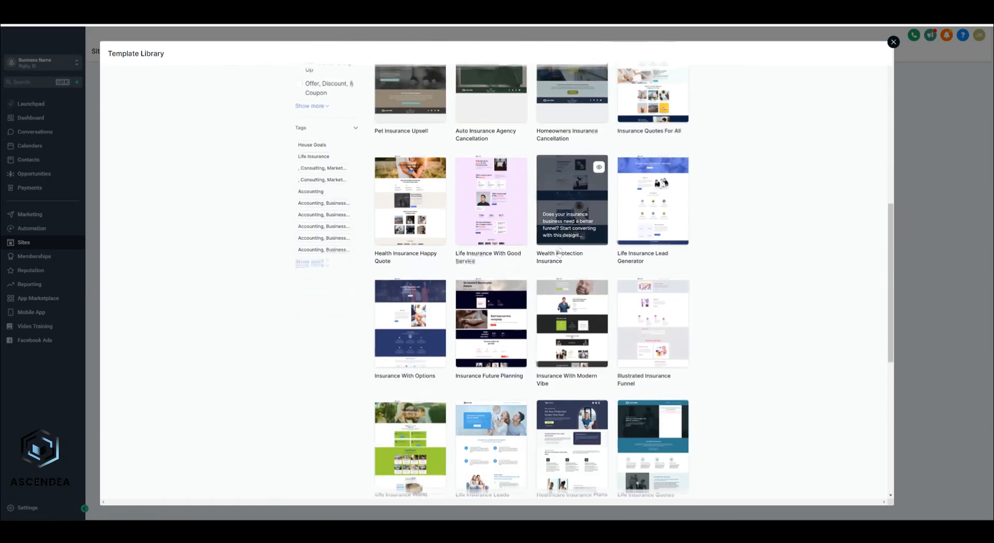
{"action": "scroll", "coordinate": [560, 247], "scroll_direction": "down", "scroll_amount": 4}
{"action": "scroll", "coordinate": [561, 250], "scroll_direction": "up", "scroll_amount": 7}
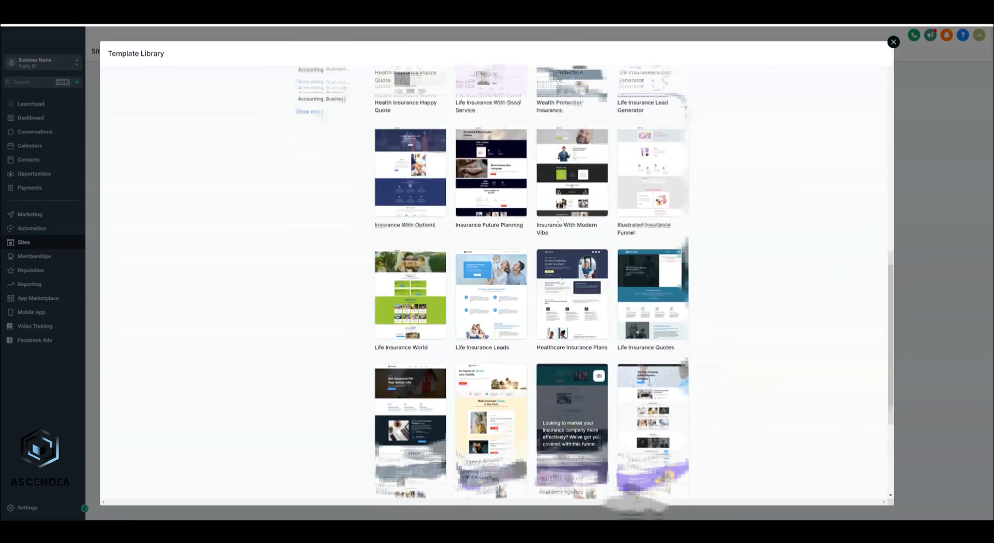
{"action": "scroll", "coordinate": [561, 250], "scroll_direction": "up", "scroll_amount": 1}
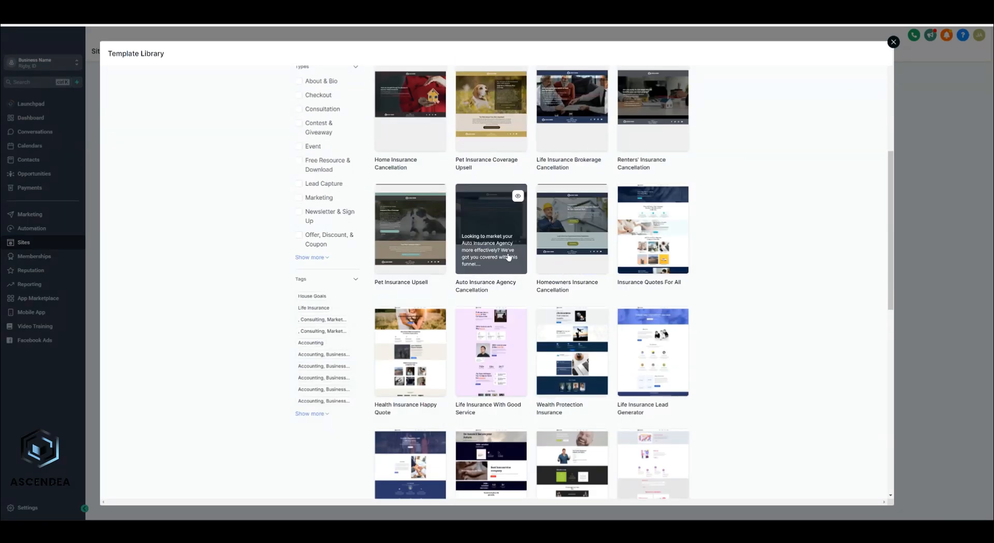
{"action": "scroll", "coordinate": [509, 258], "scroll_direction": "up", "scroll_amount": 5}
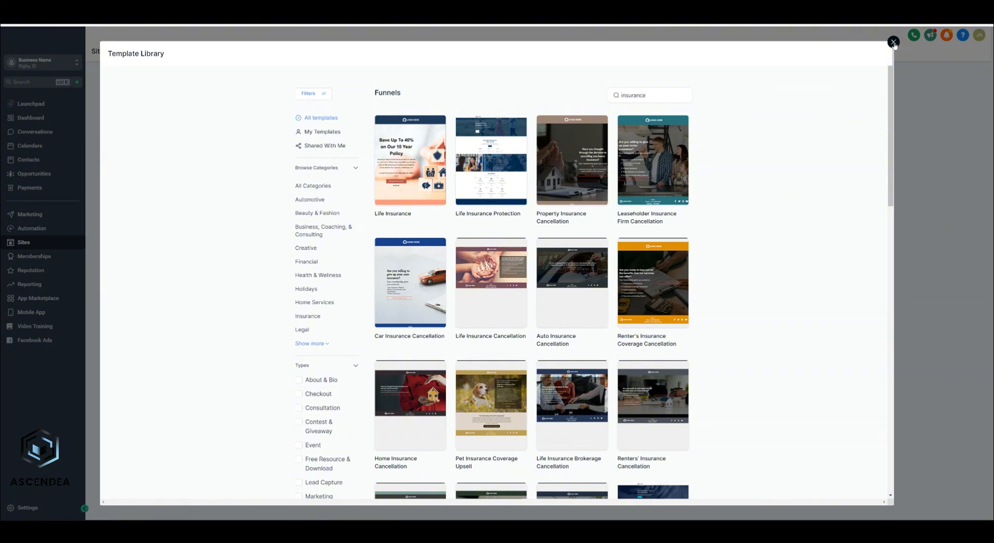
{"action": "left_click", "coordinate": [893, 42]}
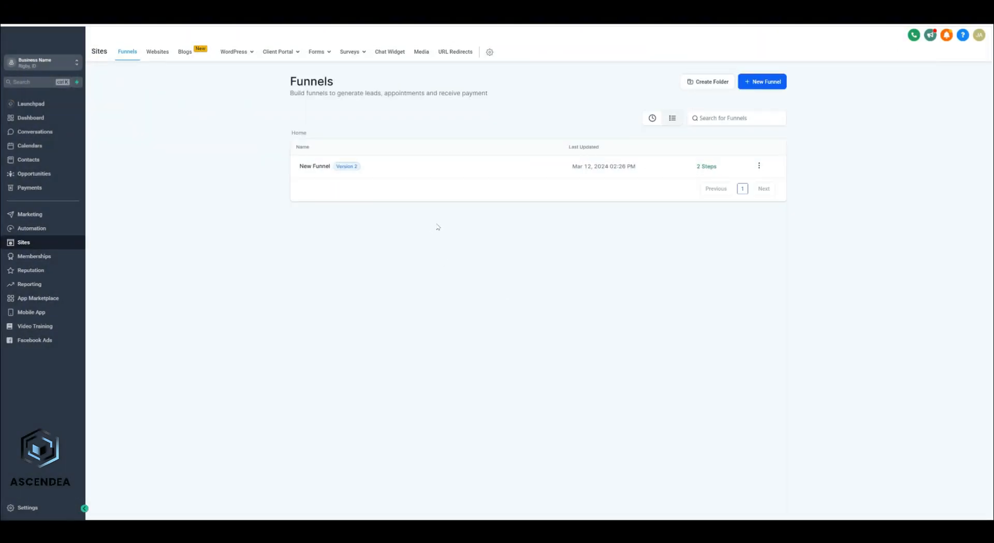
Step: Create a new funnel from blank named "Test Funnel"
{"action": "left_click", "coordinate": [761, 83]}
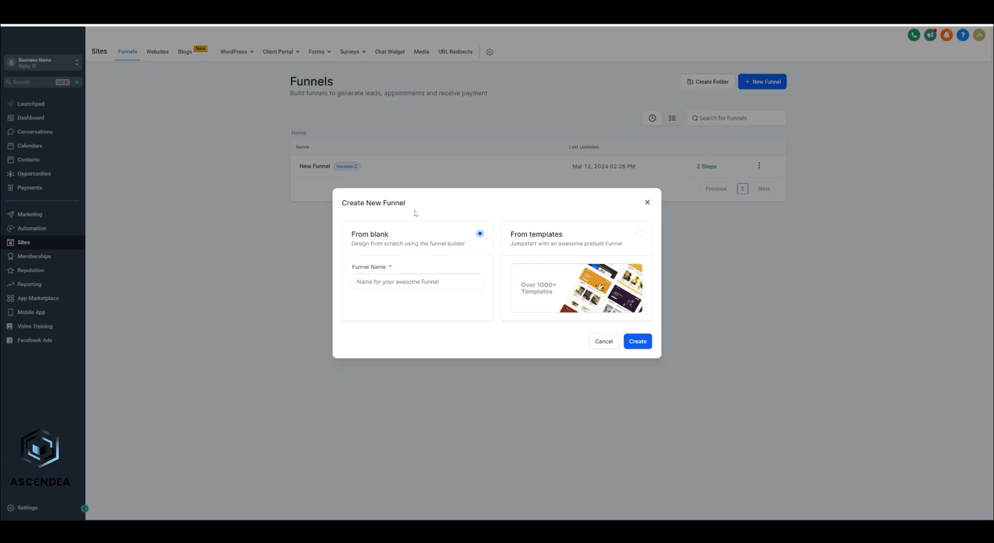
{"action": "left_click", "coordinate": [408, 282]}
{"action": "type", "text": "Test Funnel"}
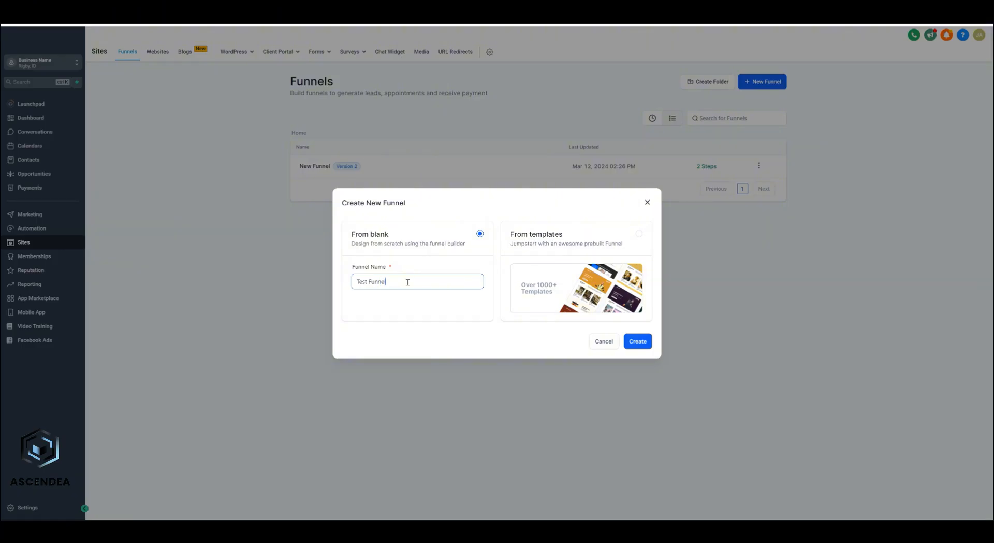
{"action": "left_click", "coordinate": [635, 342]}
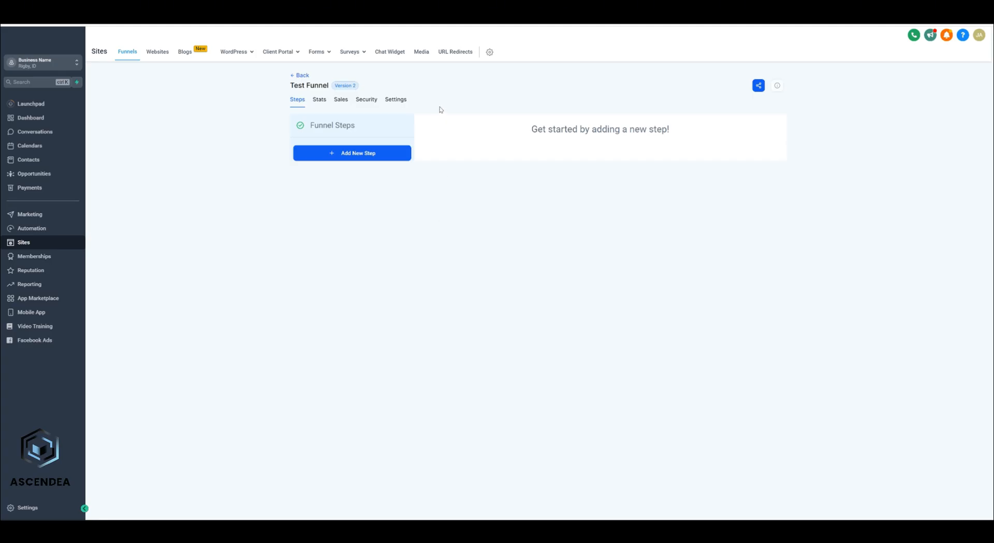
Step: Add a funnel step named "Landing Page" with the path "/plumbingoffer", without a ClickFunnels import
{"action": "left_click", "coordinate": [351, 157]}
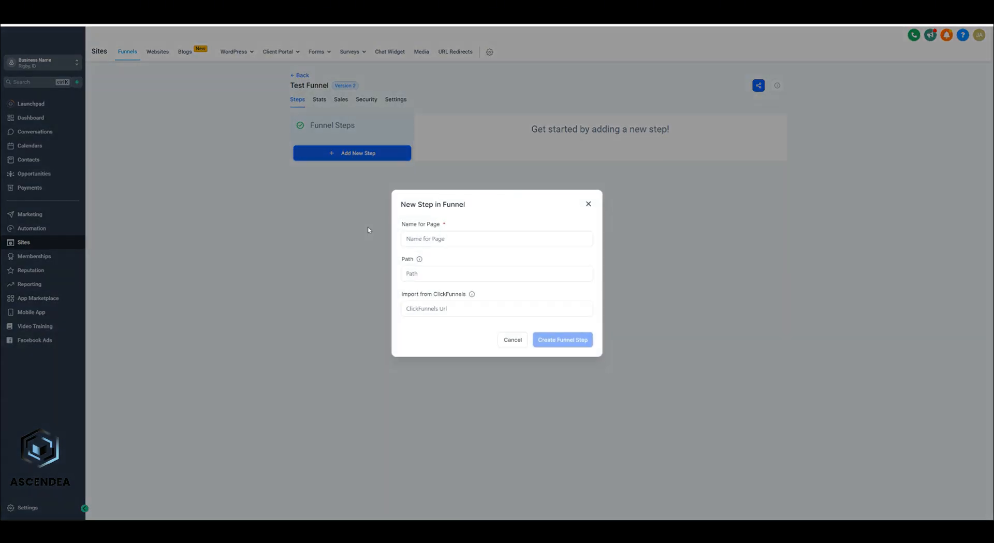
{"action": "type", "text": "Landing Page"}
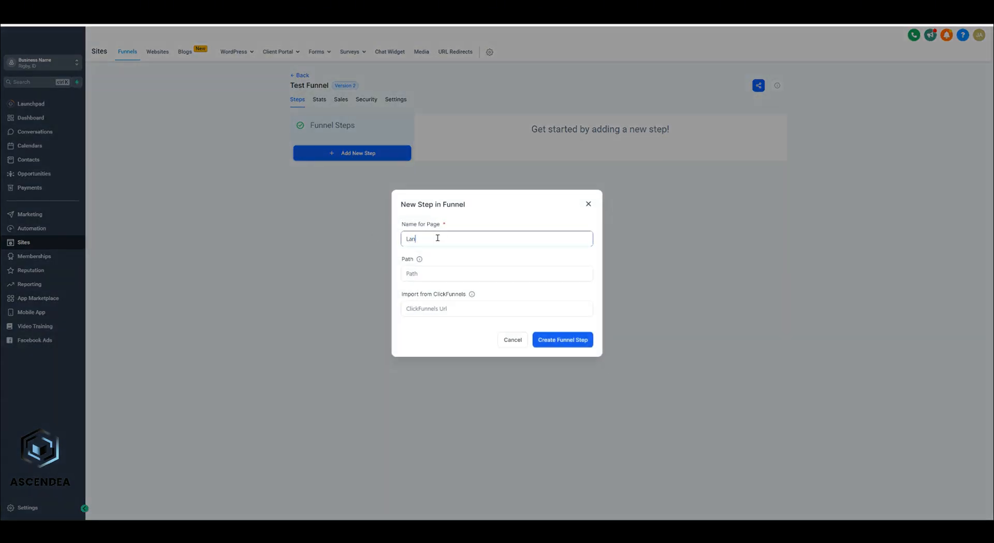
{"action": "left_click", "coordinate": [422, 276]}
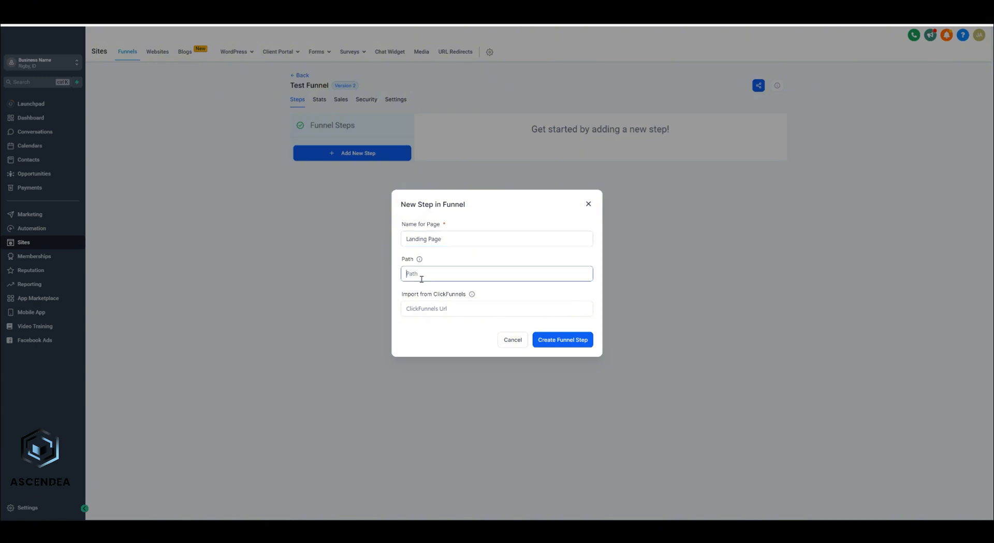
{"action": "type", "text": "/plumbingoffer"}
{"action": "left_click", "coordinate": [462, 263]}
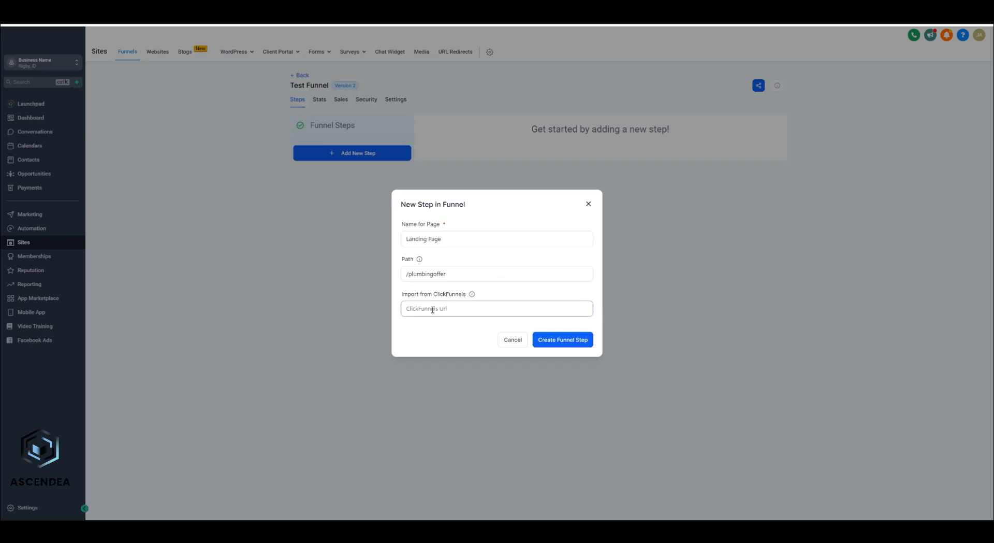
{"action": "left_click", "coordinate": [448, 310]}
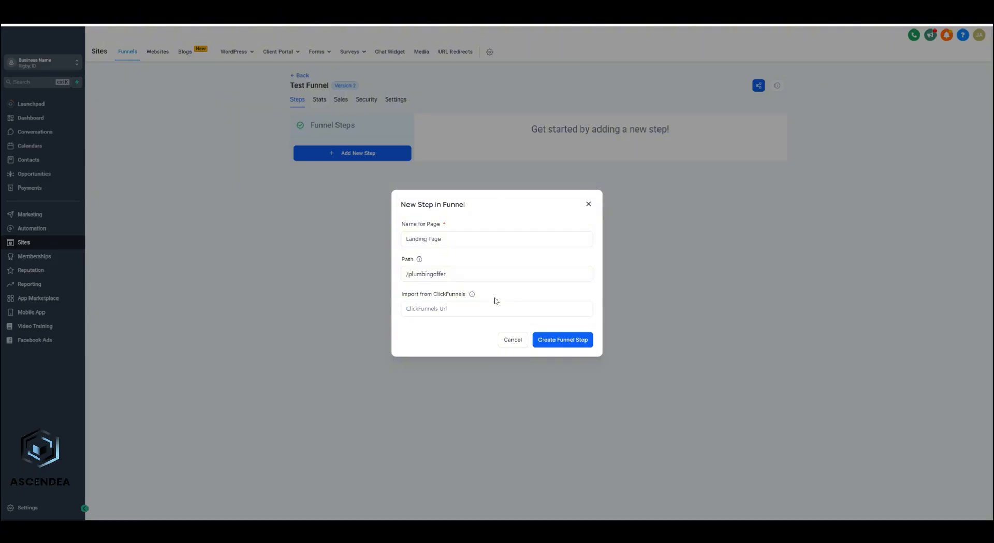
{"action": "left_click", "coordinate": [562, 344]}
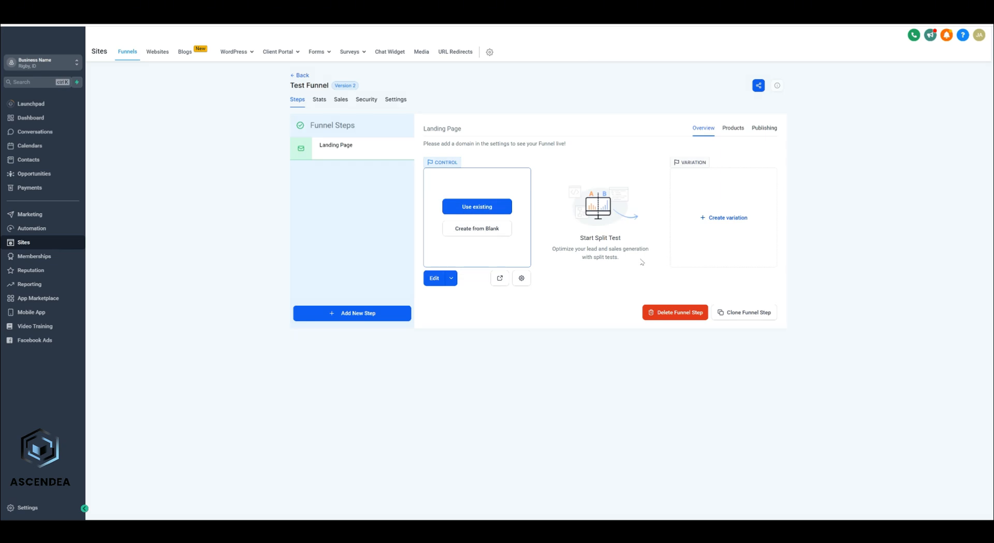
Step: View the existing-page import options, dismiss them, and create the Landing Page step's control page from blank
{"action": "left_click", "coordinate": [479, 211]}
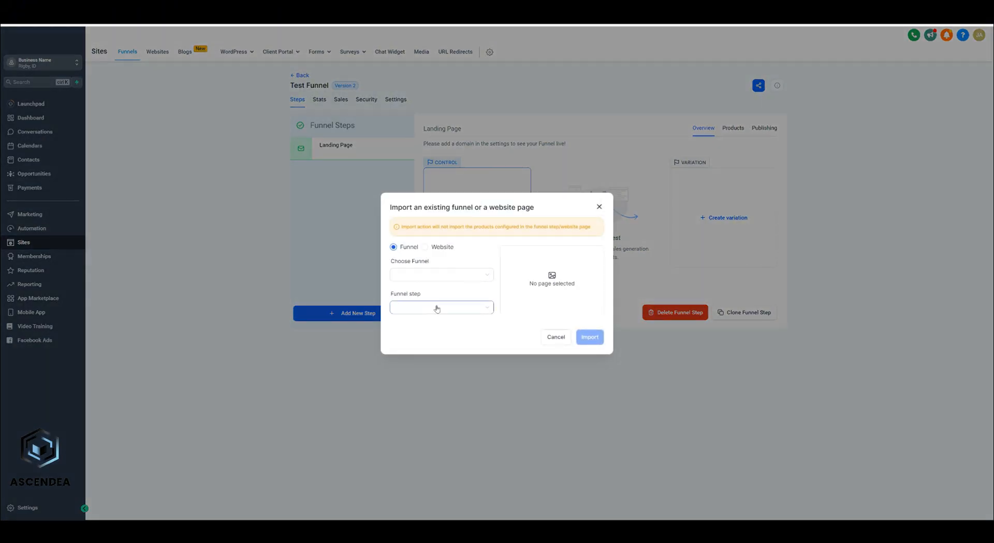
{"action": "left_click", "coordinate": [599, 206]}
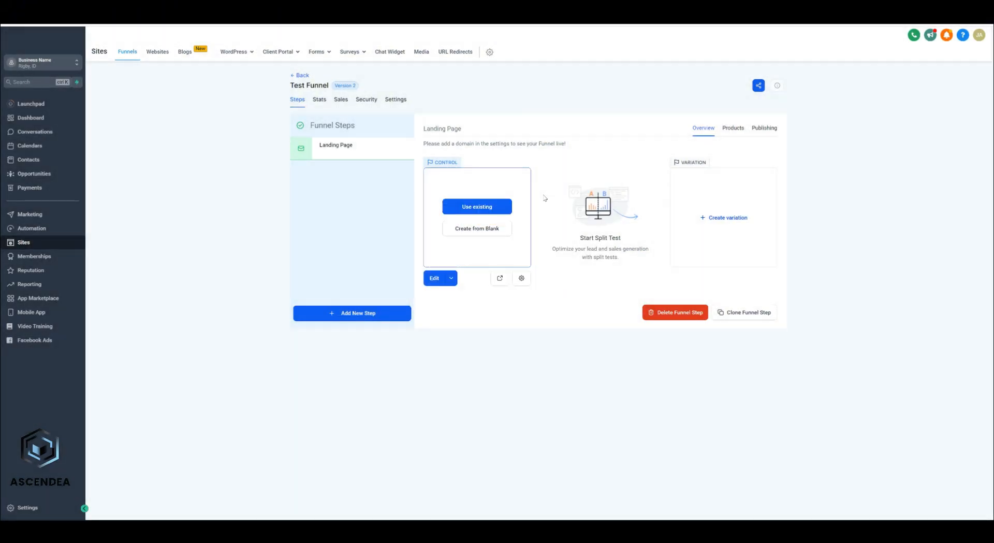
{"action": "left_click", "coordinate": [477, 229]}
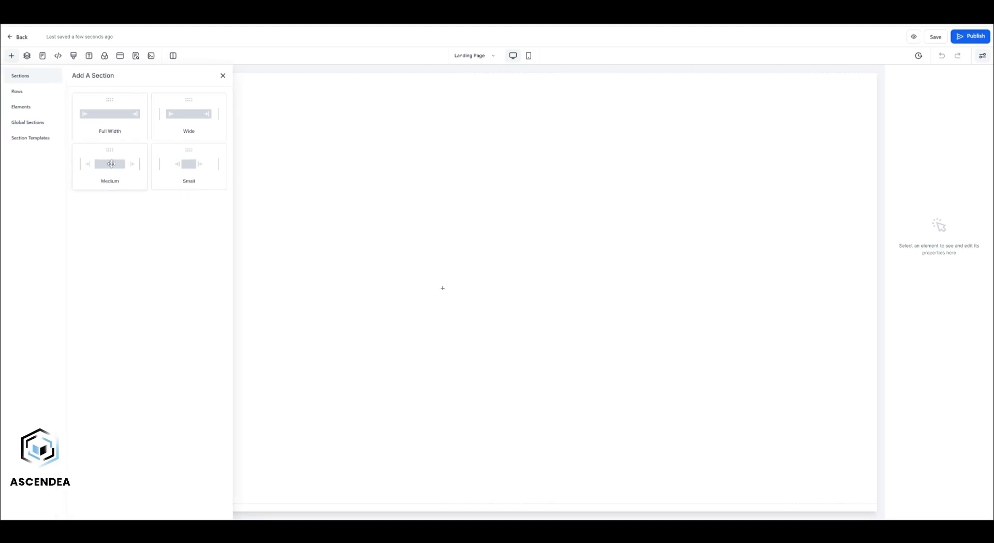
Step: Add a medium-width section to the blank page and place a 1-column row inside it
{"action": "left_click_drag", "start_coordinate": [111, 163], "coordinate": [364, 147]}
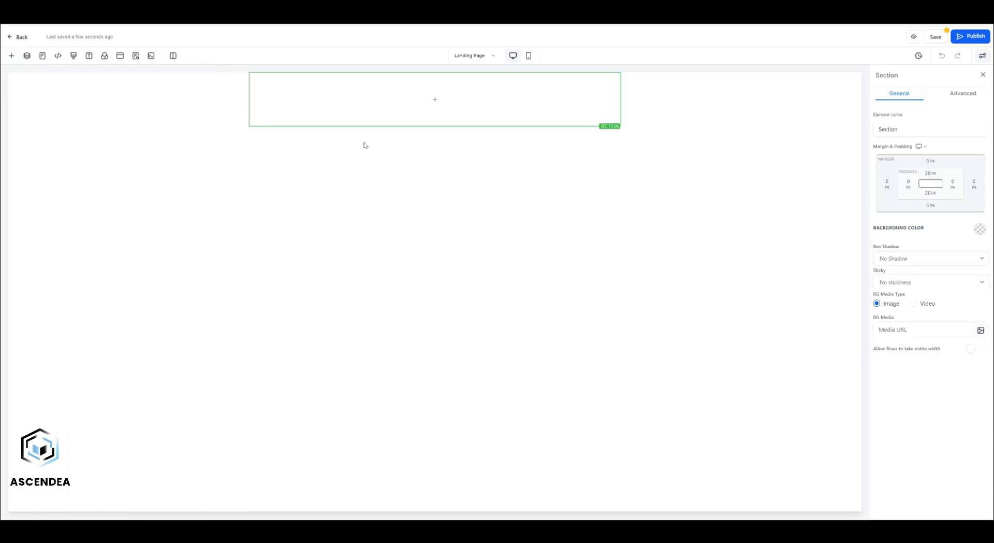
{"action": "left_click", "coordinate": [433, 101]}
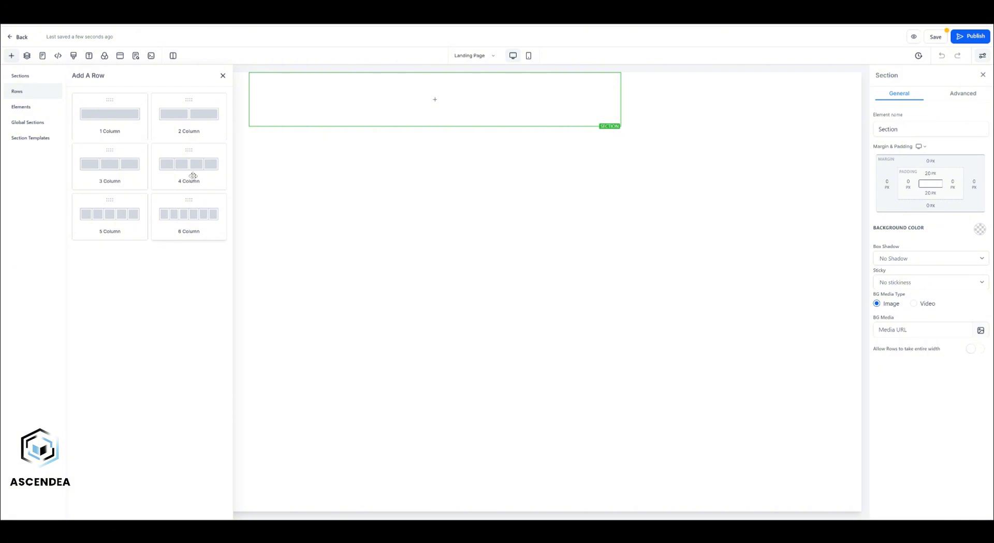
{"action": "left_click_drag", "start_coordinate": [131, 117], "coordinate": [440, 119]}
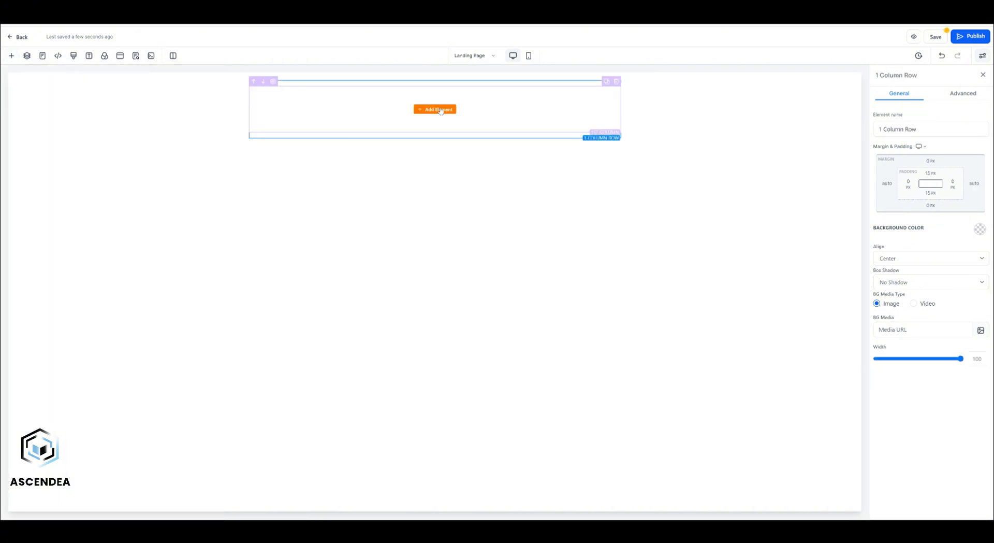
Step: Add a headline element to the row's column and set its text to "GET A NEW WATER HEATER FOR $197!"
{"action": "left_click", "coordinate": [434, 109]}
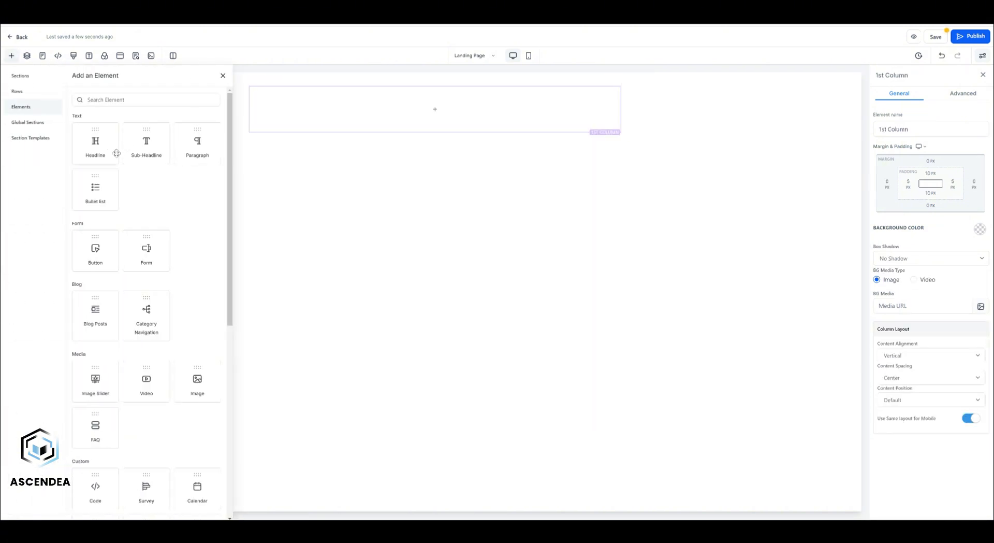
{"action": "left_click_drag", "start_coordinate": [92, 145], "coordinate": [433, 104]}
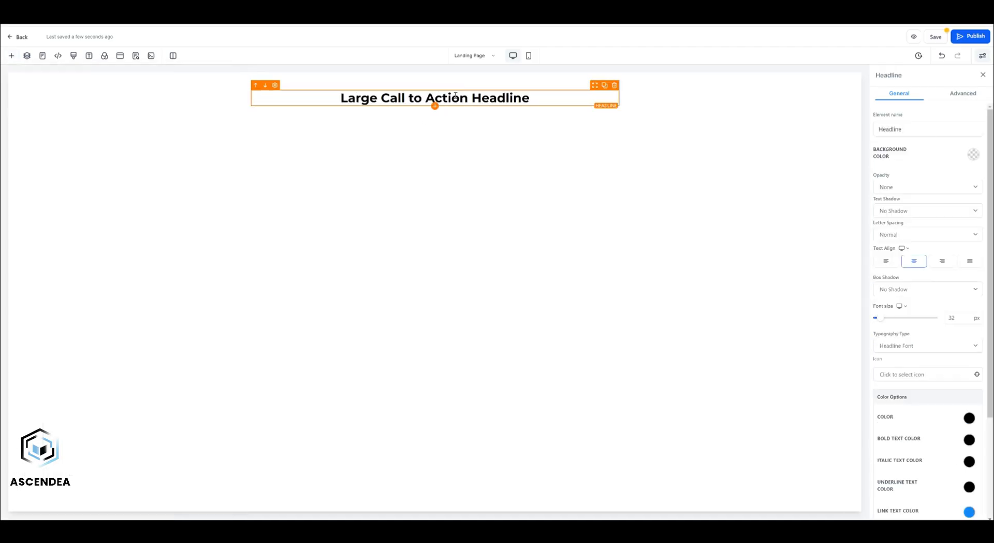
{"action": "triple_click", "coordinate": [433, 101]}
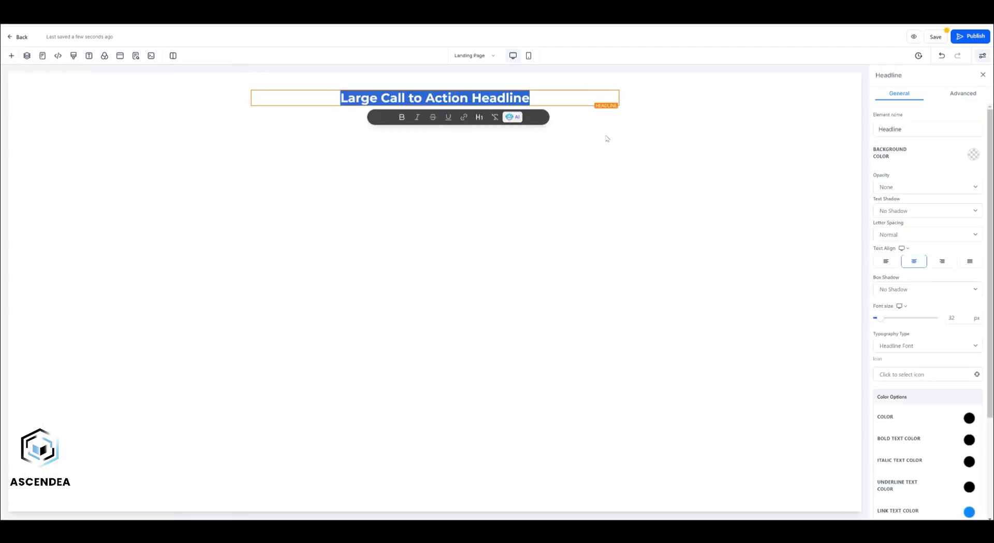
{"action": "type", "text": "Get"}
{"action": "key", "text": "BackSpace"}
{"action": "key", "text": "BackSpace"}
{"action": "type", "text": "ET"}
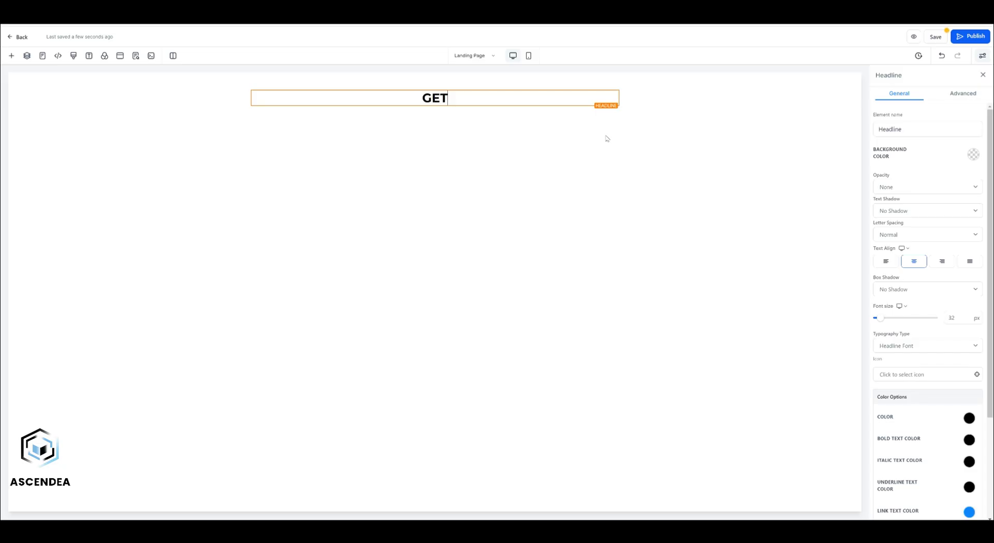
{"action": "type", "text": " A NEW WATER HEAT"}
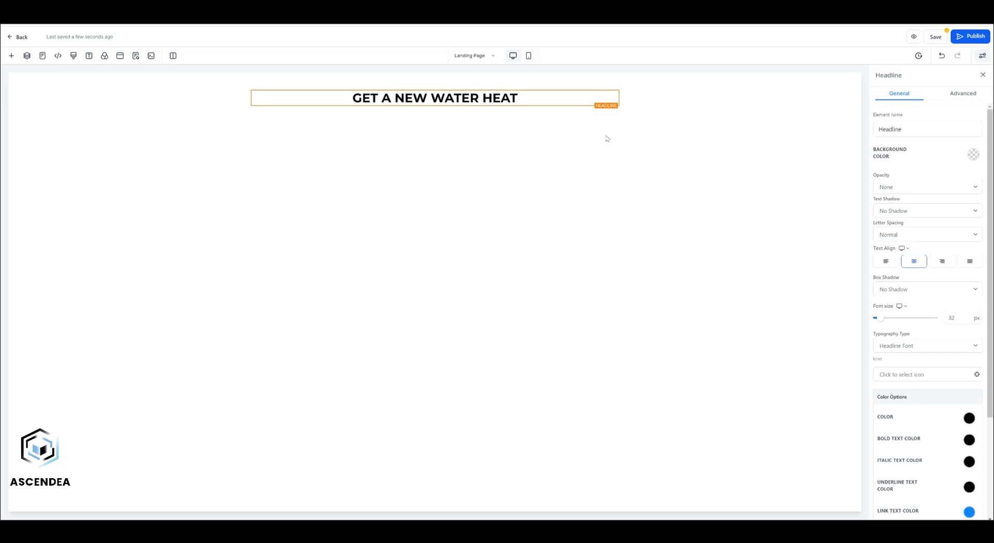
{"action": "type", "text": "ER FOR $197"}
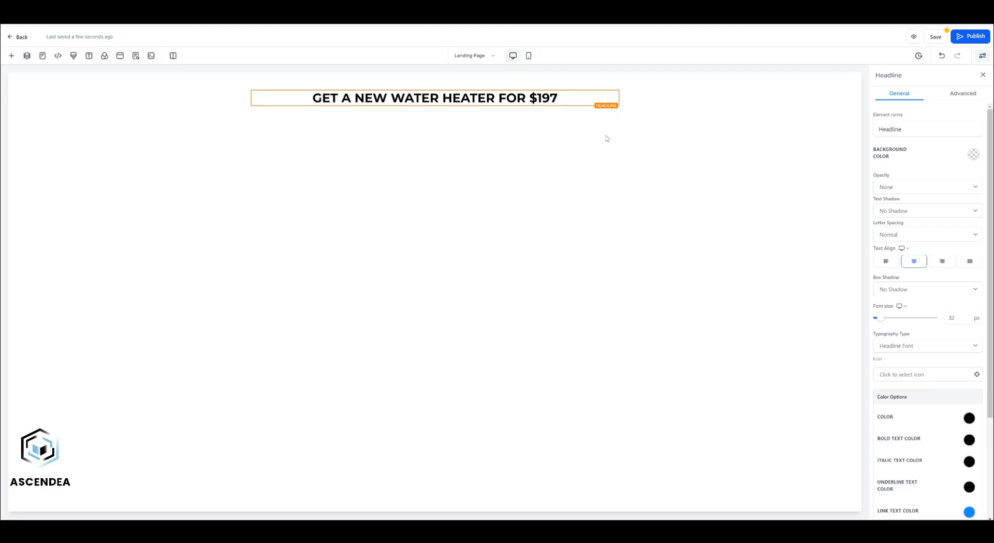
{"action": "type", "text": "!"}
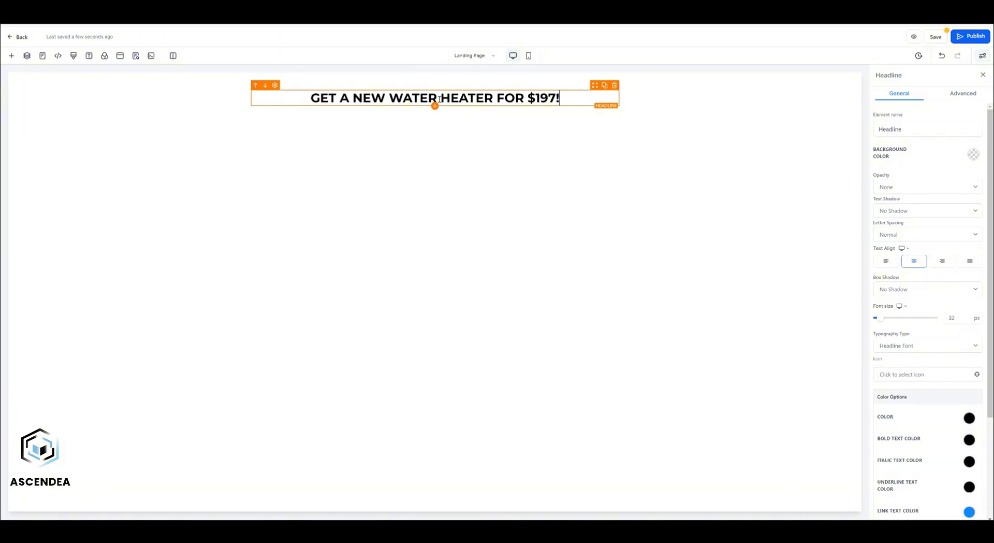
Step: Add a sub headline below the headline, set its text to "Offer Ends This Week!" and underline it
{"action": "left_click", "coordinate": [435, 107]}
{"action": "left_click", "coordinate": [150, 144]}
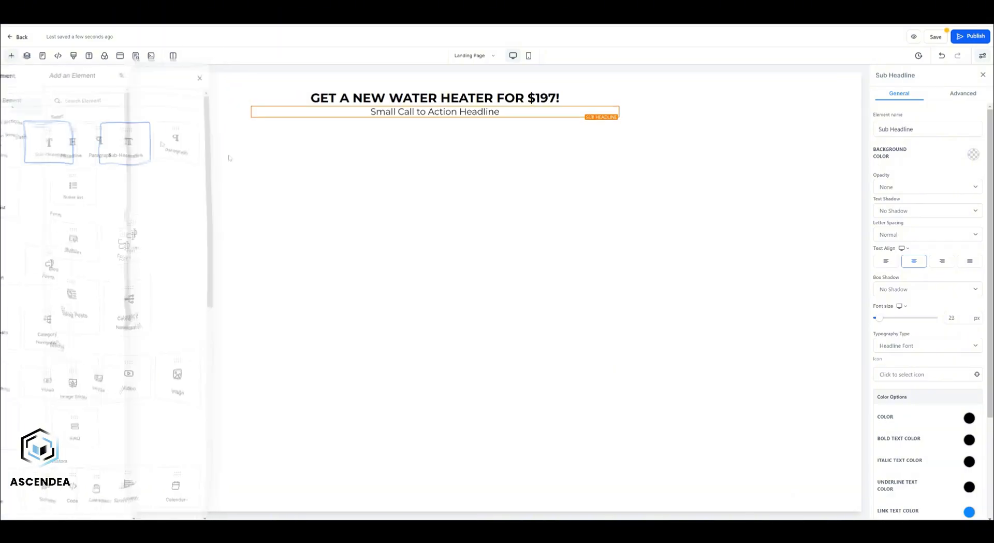
{"action": "double_click", "coordinate": [455, 112]}
{"action": "type", "text": "oFFE"}
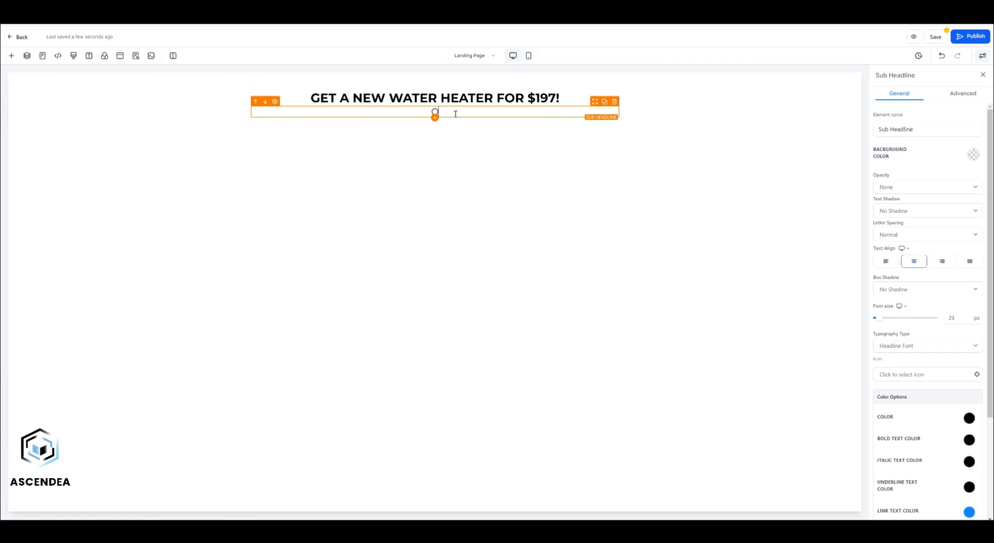
{"action": "type", "text": "r Ends"}
{"action": "type", "text": "This Week!"}
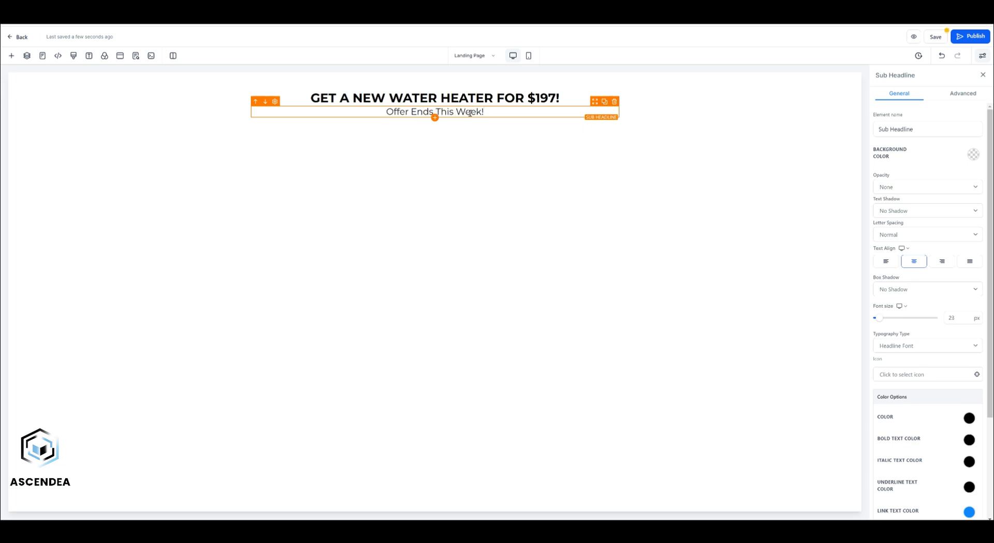
{"action": "triple_click", "coordinate": [469, 112]}
{"action": "left_click", "coordinate": [448, 129]}
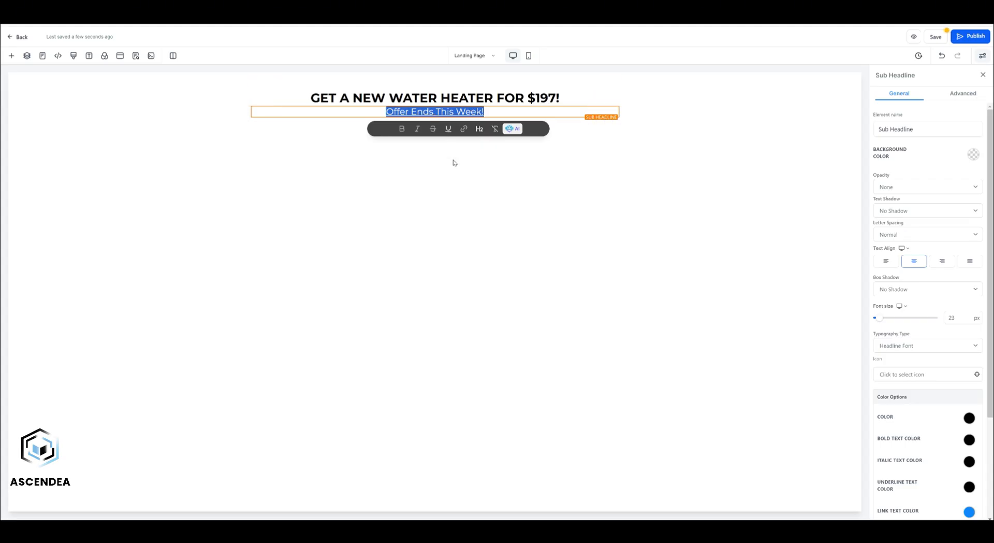
Step: Try green and blue as the headline's background color and settle on white
{"action": "left_click", "coordinate": [490, 96]}
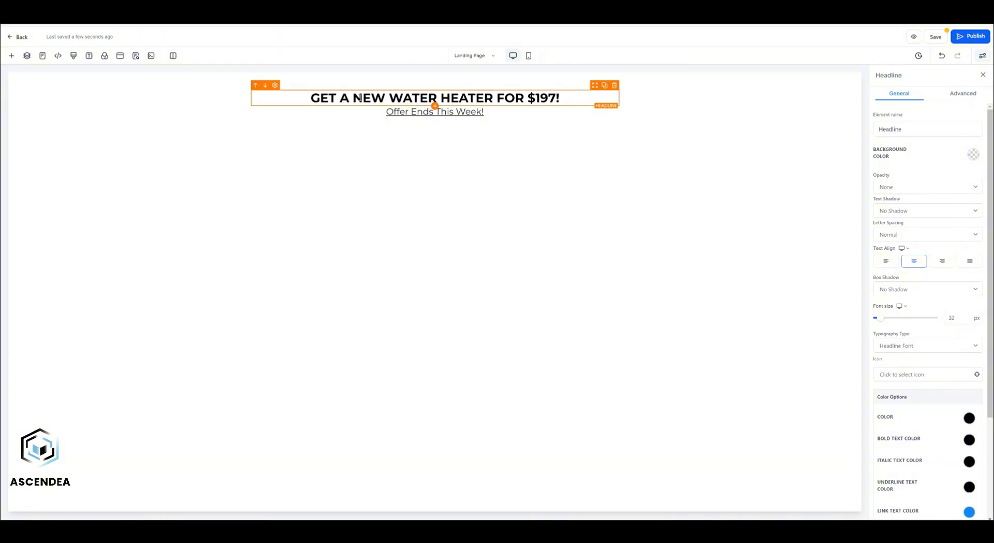
{"action": "mouse_move", "coordinate": [990, 127]}
{"action": "left_mouse_down"}
{"action": "mouse_move", "coordinate": [992, 185]}
{"action": "mouse_move", "coordinate": [991, 143]}
{"action": "left_mouse_up"}
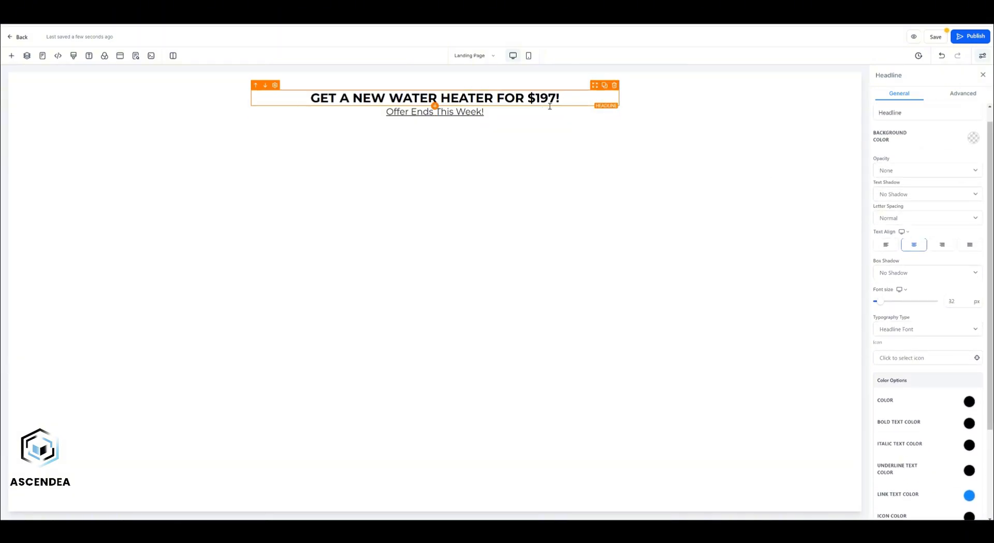
{"action": "left_click", "coordinate": [975, 139]}
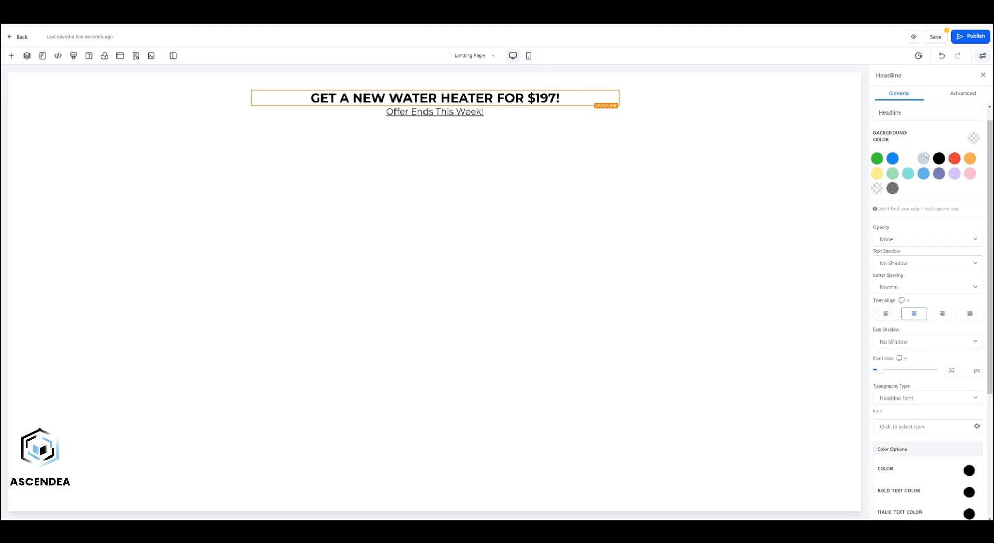
{"action": "left_click", "coordinate": [877, 158]}
{"action": "left_click", "coordinate": [893, 158]}
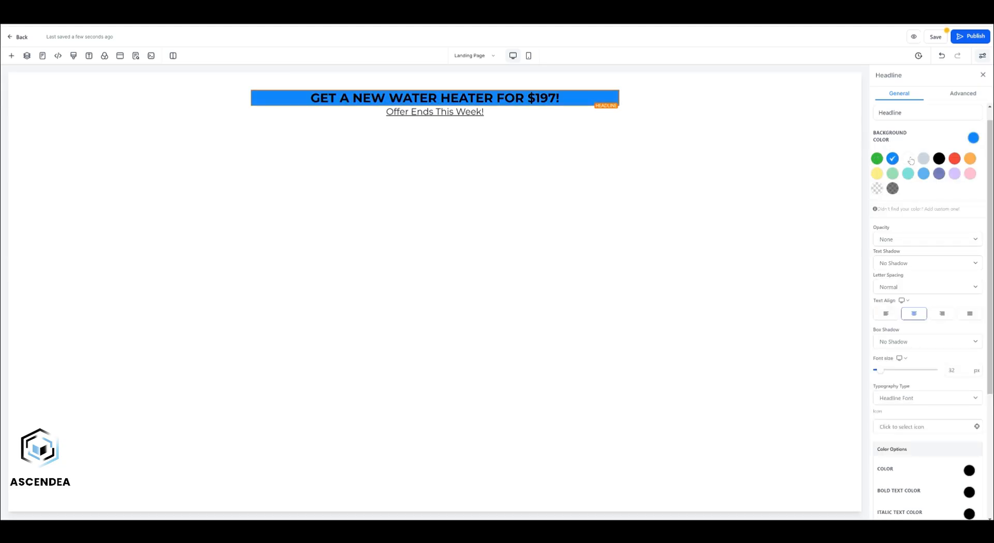
{"action": "left_click", "coordinate": [910, 159]}
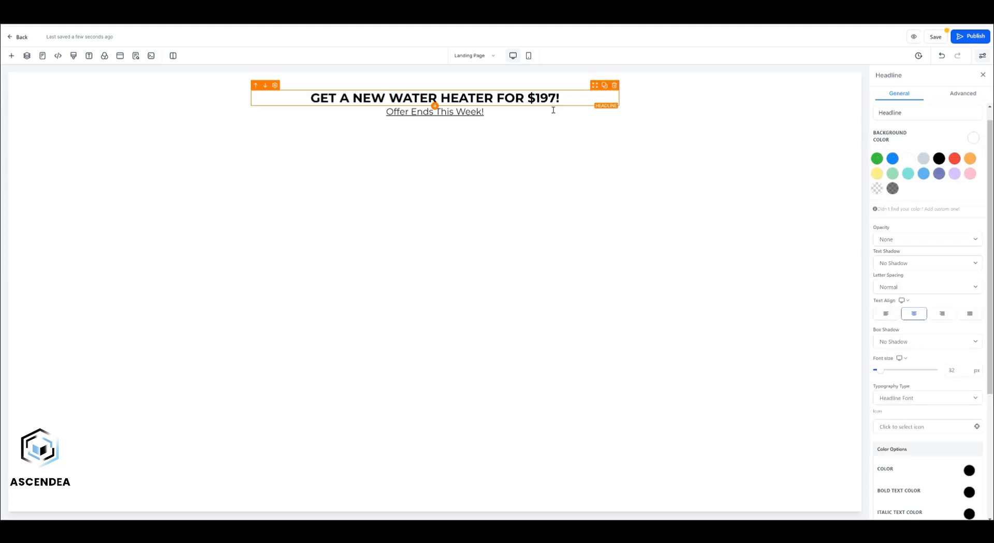
{"action": "left_click", "coordinate": [974, 138]}
Step: Set the headline's text shadow to Mid Shadow
{"action": "scroll", "coordinate": [926, 172], "scroll_direction": "down", "scroll_amount": 1}
{"action": "left_click", "coordinate": [918, 173]}
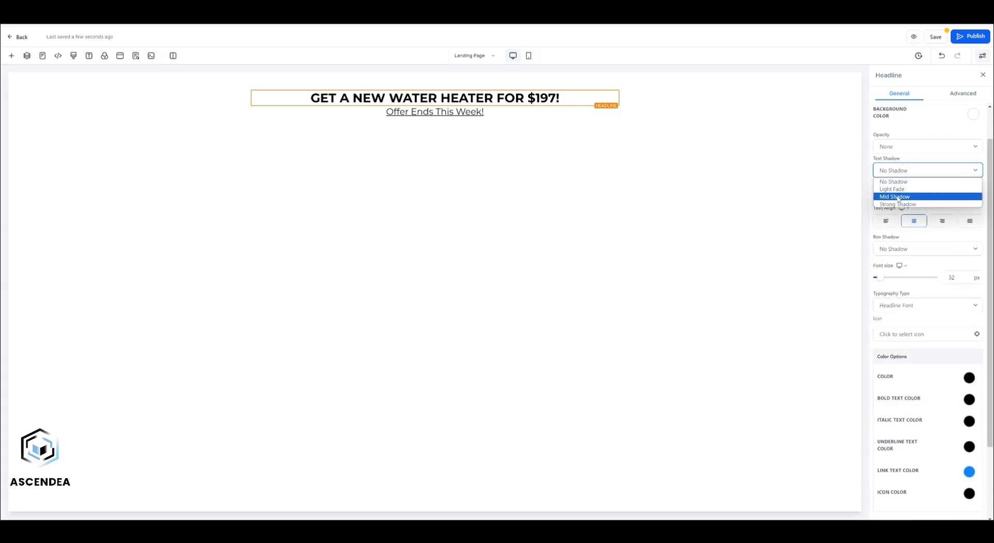
{"action": "left_click", "coordinate": [898, 196]}
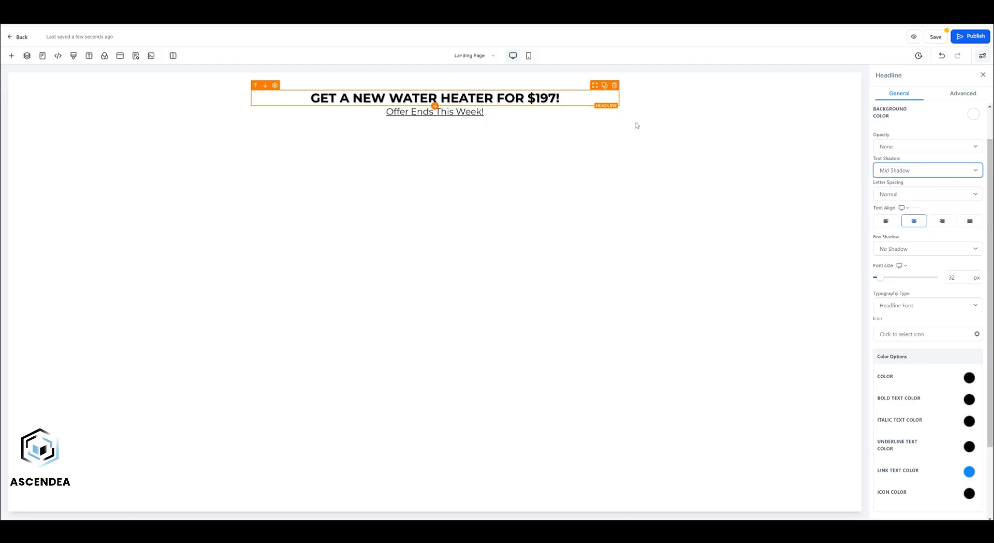
Step: Try the Heavy Fade opacity on the headline and set the opacity back to None
{"action": "left_click", "coordinate": [906, 150]}
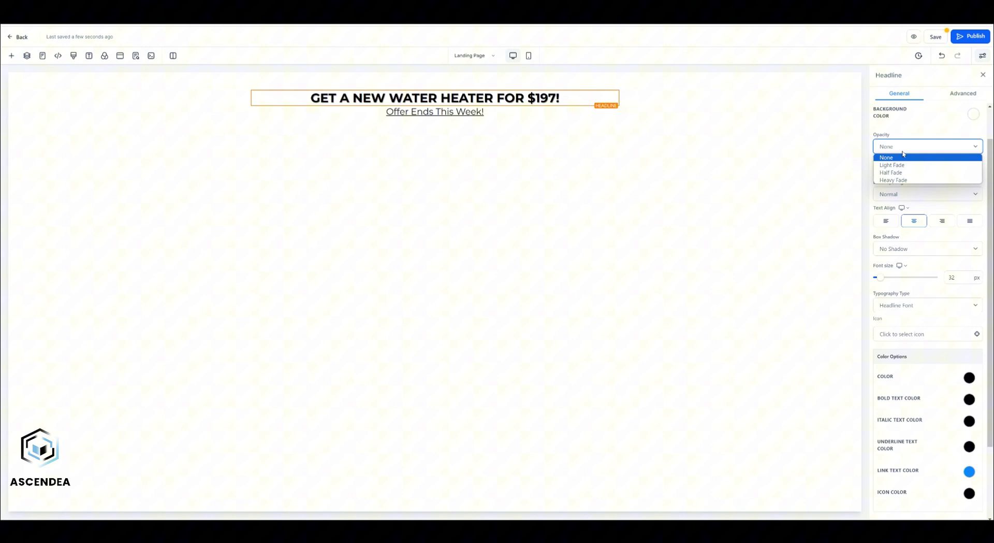
{"action": "left_click", "coordinate": [899, 181]}
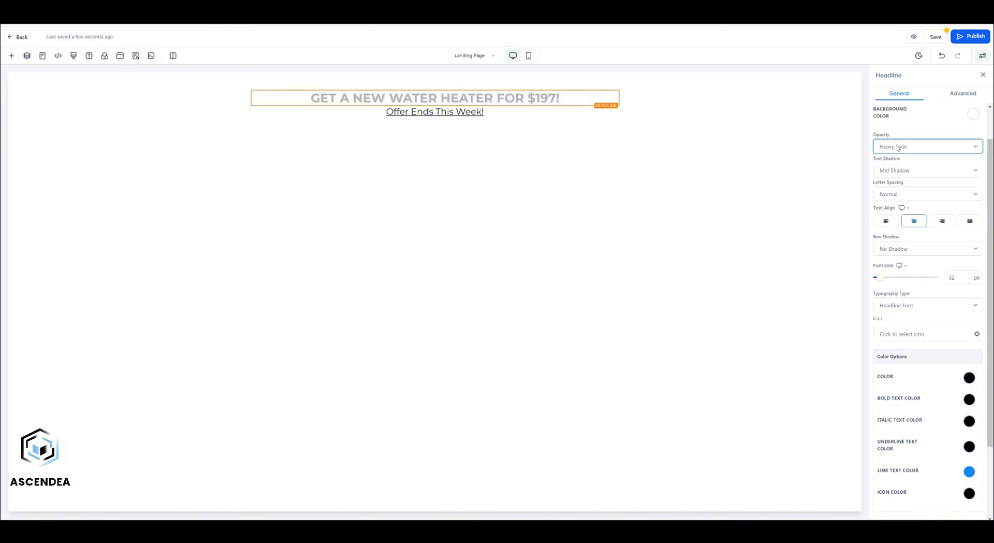
{"action": "left_click", "coordinate": [918, 148]}
{"action": "left_click", "coordinate": [892, 157]}
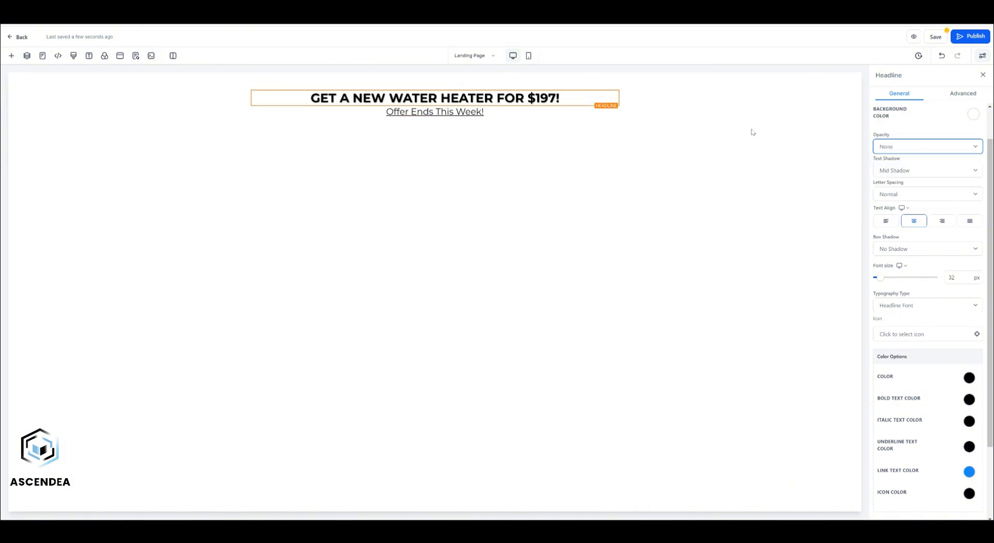
Step: Check the headline's letter spacing options, try left and right text alignment, and return the text to centered
{"action": "left_click_drag", "start_coordinate": [989, 150], "coordinate": [989, 160]}
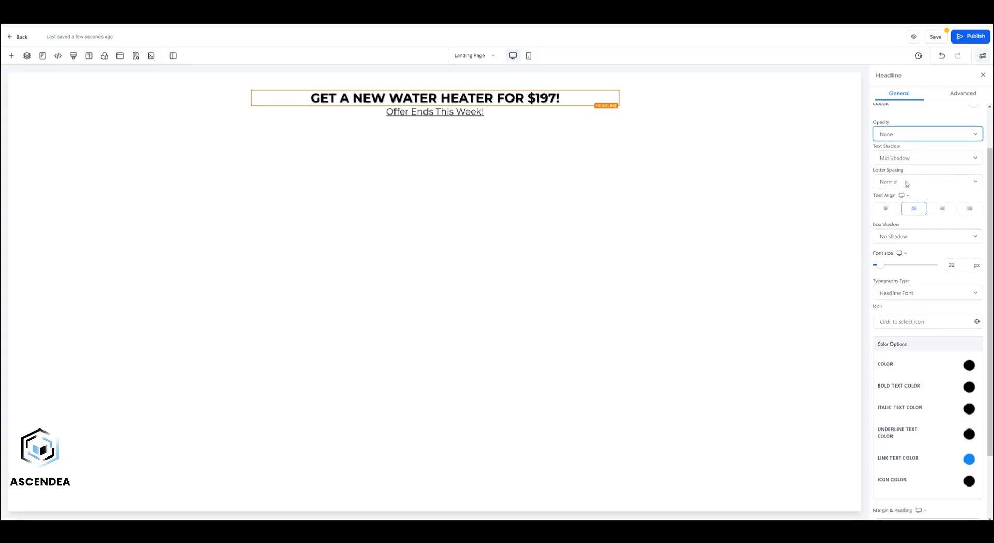
{"action": "left_click", "coordinate": [919, 179]}
{"action": "left_click", "coordinate": [927, 179]}
{"action": "scroll", "coordinate": [912, 176], "scroll_direction": "down", "scroll_amount": 3}
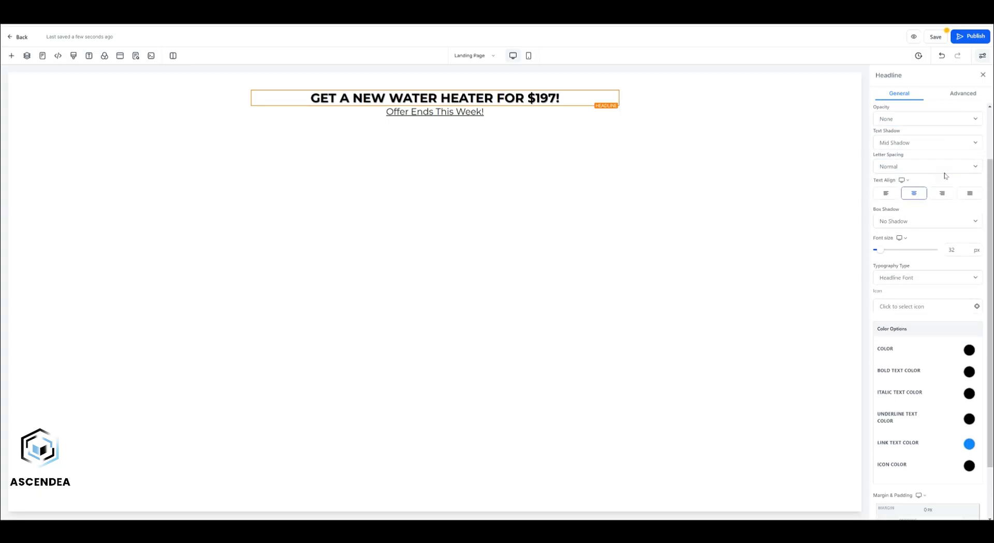
{"action": "left_click", "coordinate": [887, 132]}
{"action": "left_click", "coordinate": [942, 132]}
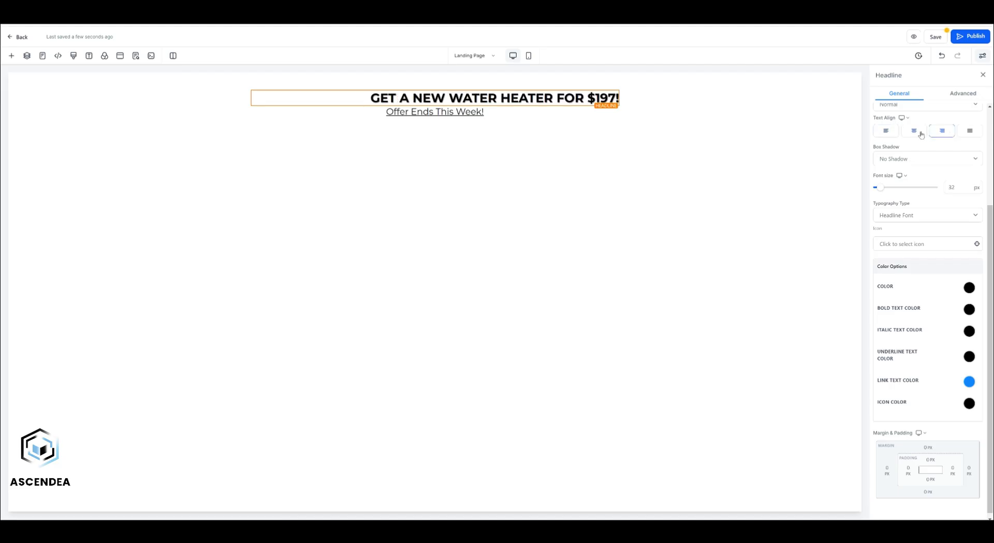
{"action": "left_click", "coordinate": [915, 132]}
Step: Try the 20% Inner Shadow and 20% Drop Shadow box shadows on the headline and revert to No Shadow
{"action": "left_click", "coordinate": [936, 162]}
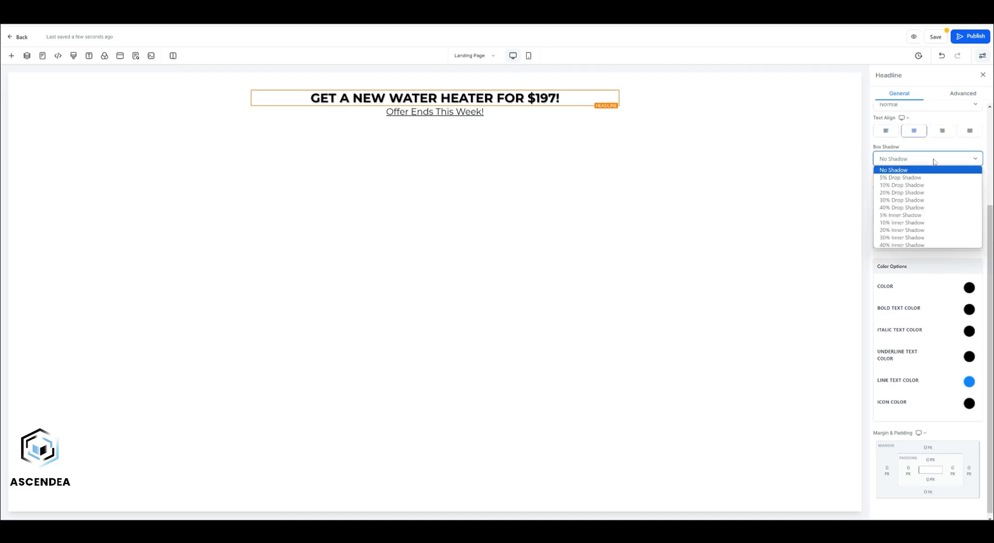
{"action": "left_click", "coordinate": [905, 231]}
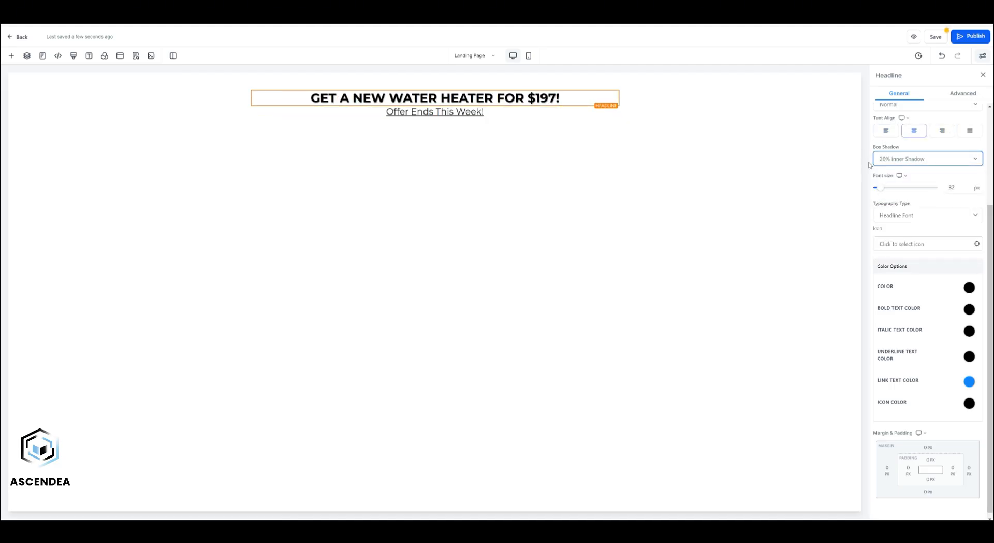
{"action": "left_click", "coordinate": [911, 162]}
{"action": "left_click", "coordinate": [906, 194]}
{"action": "left_click", "coordinate": [510, 122]}
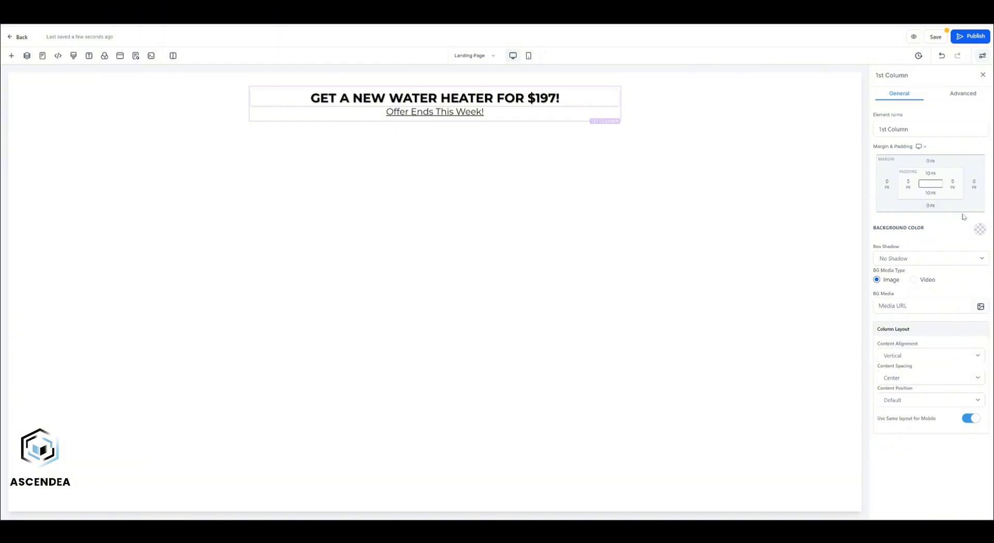
{"action": "left_click", "coordinate": [560, 93]}
{"action": "scroll", "coordinate": [916, 181], "scroll_direction": "down", "scroll_amount": 1}
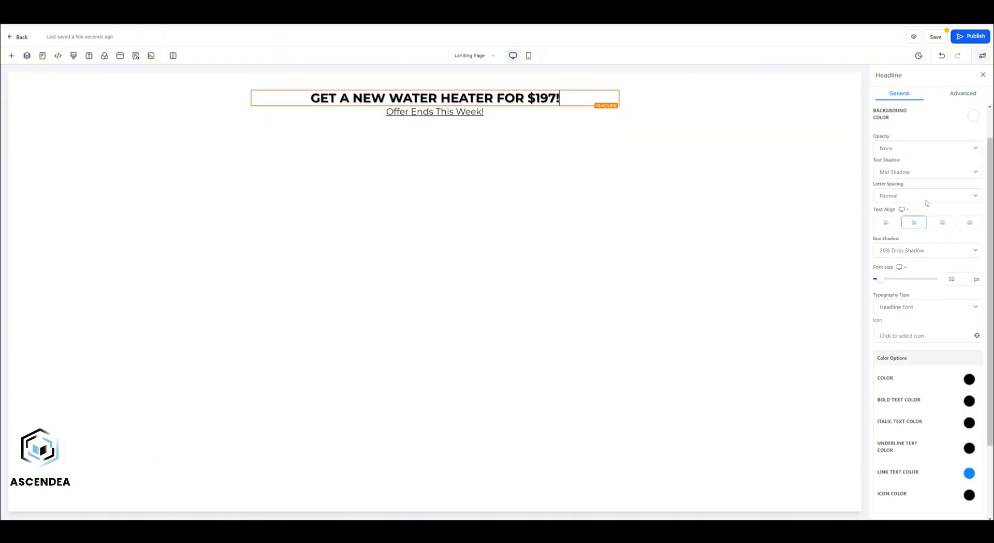
{"action": "left_click", "coordinate": [940, 250]}
{"action": "left_click", "coordinate": [958, 260]}
Step: Increase the headline's font size to 50 px
{"action": "scroll", "coordinate": [942, 222], "scroll_direction": "down", "scroll_amount": 2}
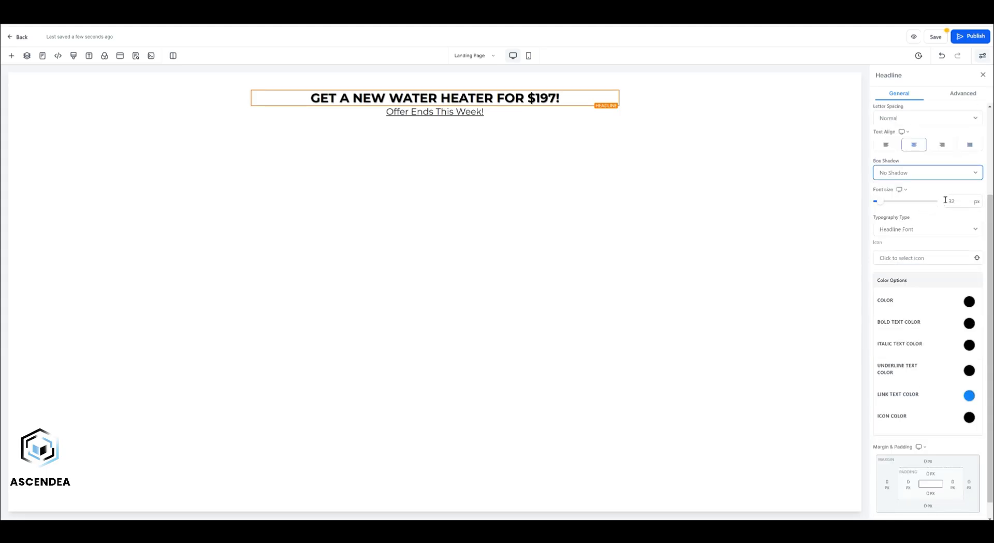
{"action": "left_click_drag", "start_coordinate": [880, 201], "coordinate": [882, 205]}
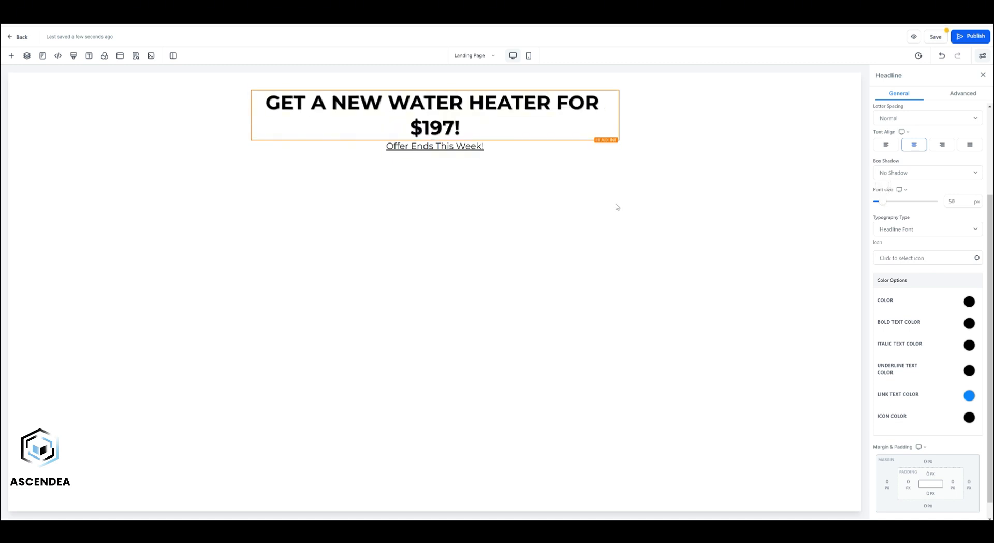
Step: Try blue and green as the headline's bold text color and switch it back to black
{"action": "scroll", "coordinate": [965, 234], "scroll_direction": "down", "scroll_amount": 1}
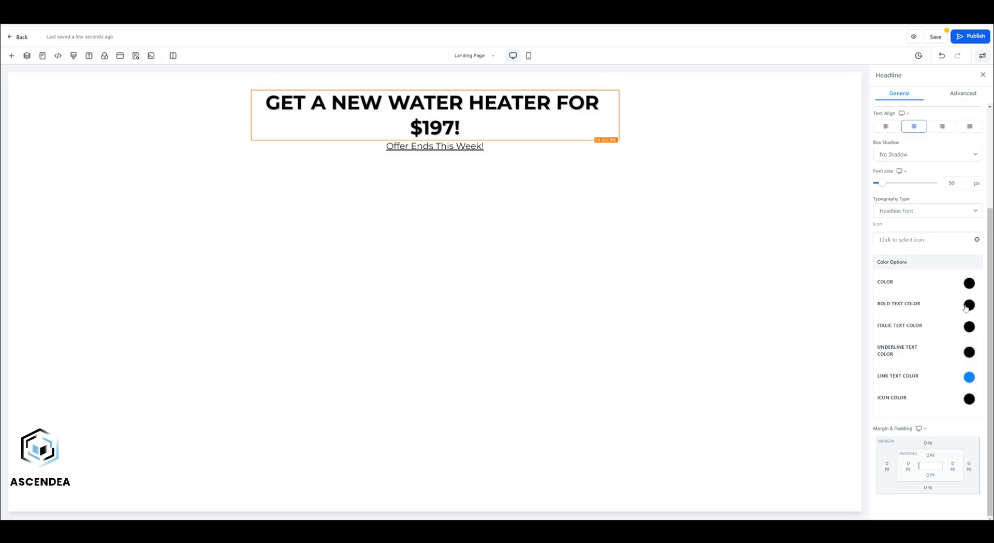
{"action": "left_click", "coordinate": [967, 305]}
{"action": "left_click", "coordinate": [896, 322]}
{"action": "left_click", "coordinate": [881, 322]}
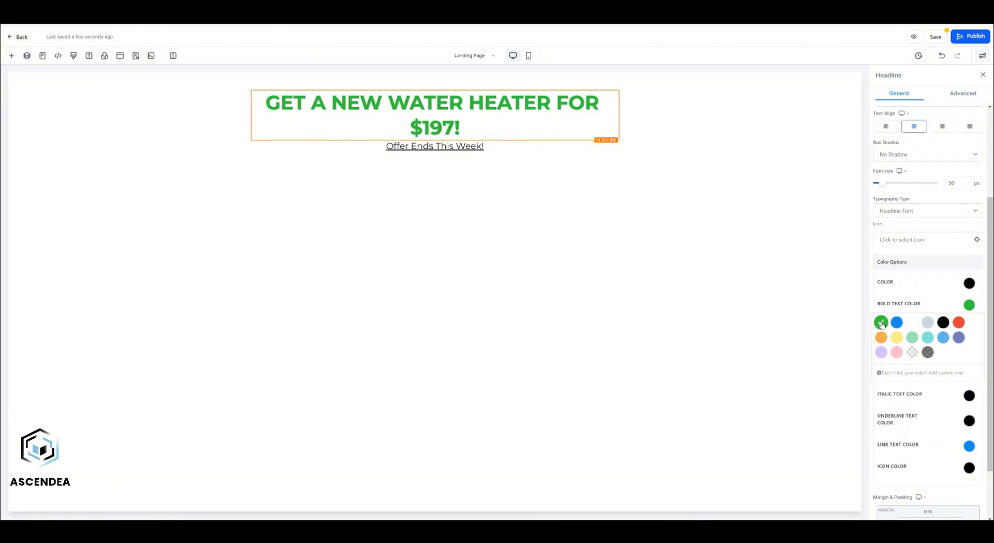
{"action": "left_click", "coordinate": [944, 322]}
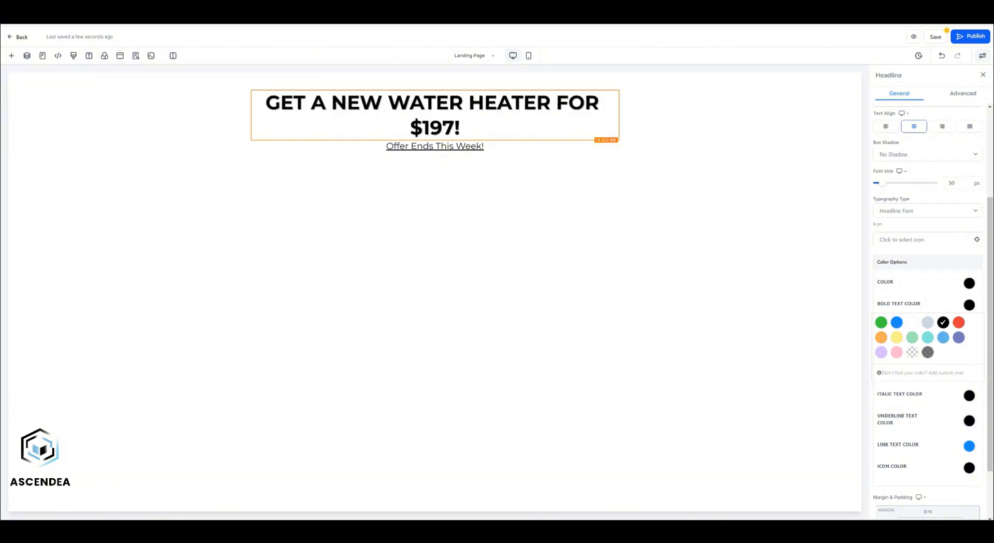
Step: Change the headline's typography type to Custom Font and choose Archivo Black as the font family
{"action": "left_click", "coordinate": [922, 212]}
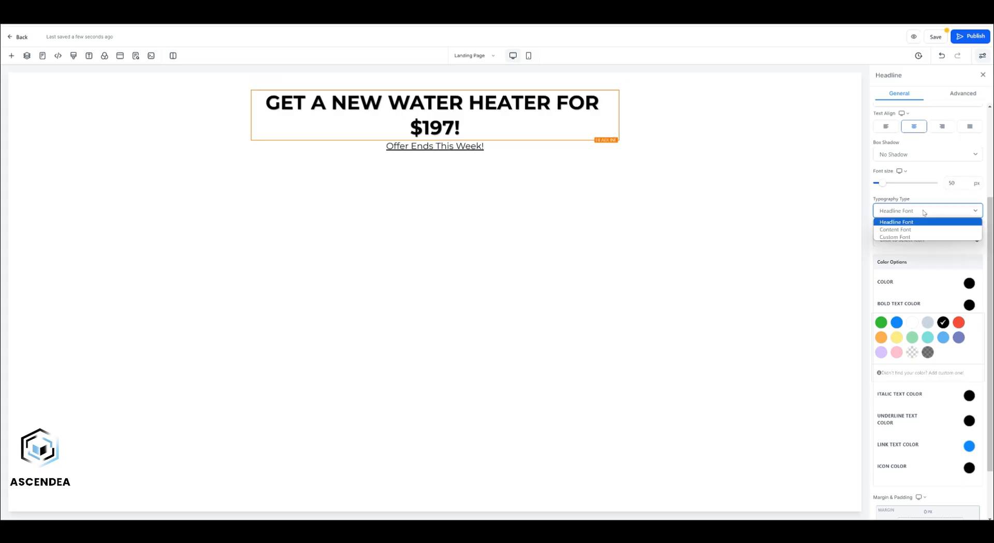
{"action": "left_click", "coordinate": [898, 237]}
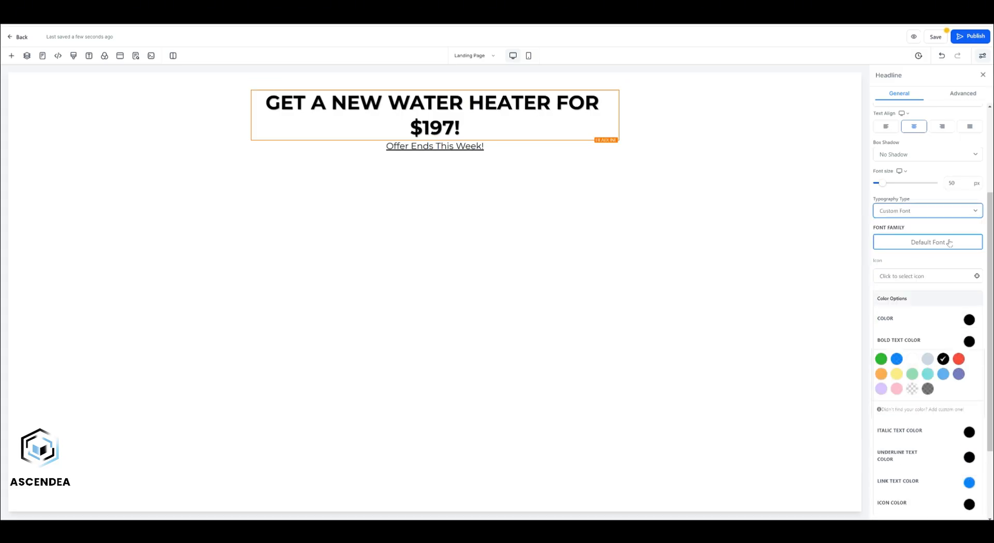
{"action": "left_click", "coordinate": [930, 242]}
{"action": "left_click", "coordinate": [485, 260]}
{"action": "scroll", "coordinate": [458, 285], "scroll_direction": "down", "scroll_amount": 10}
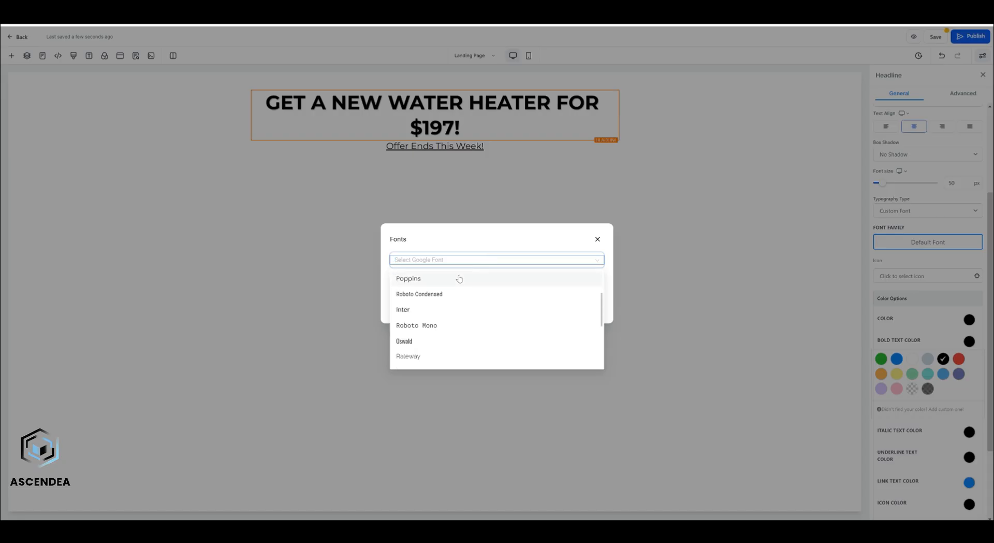
{"action": "type", "text": "al"}
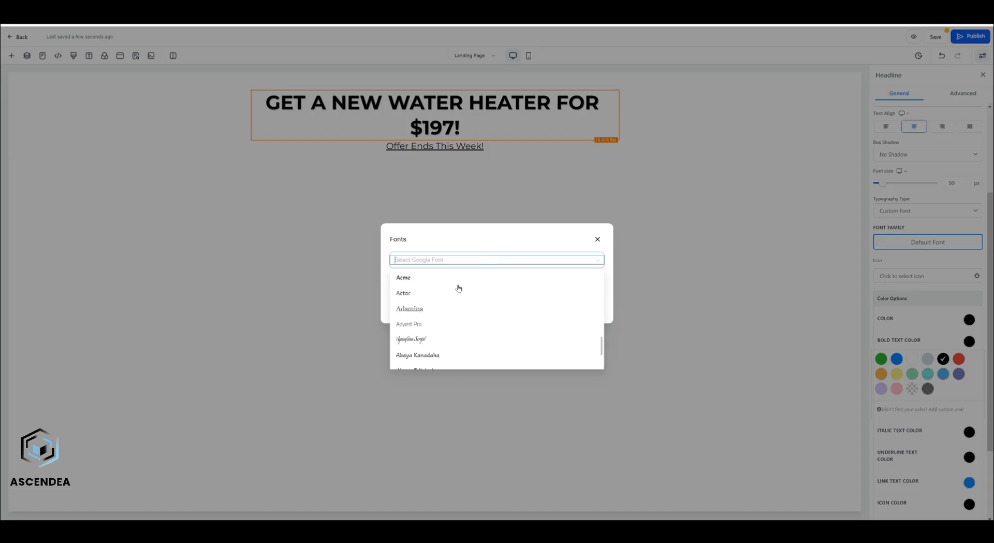
{"action": "key", "text": "BackSpace"}
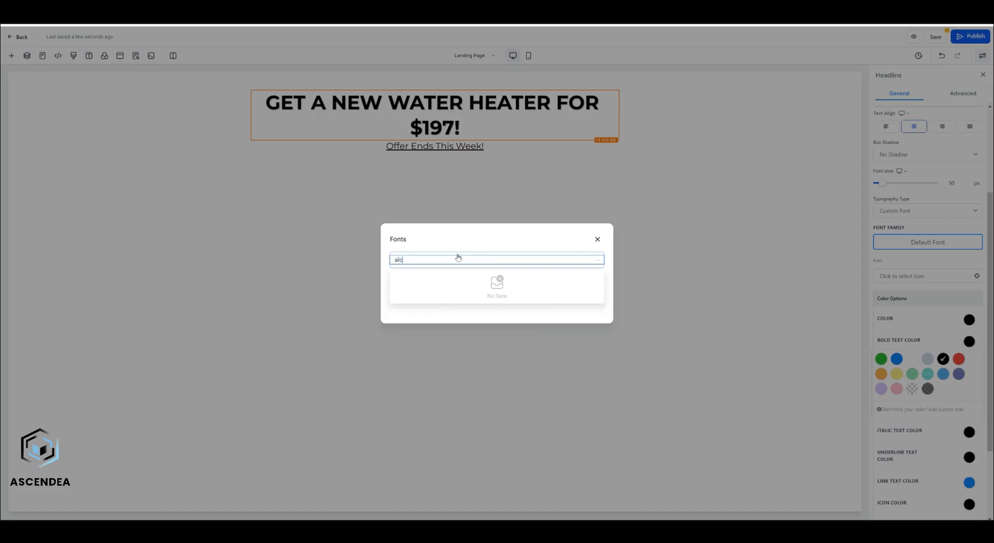
{"action": "type", "text": "rchivo black"}
{"action": "left_click", "coordinate": [421, 280]}
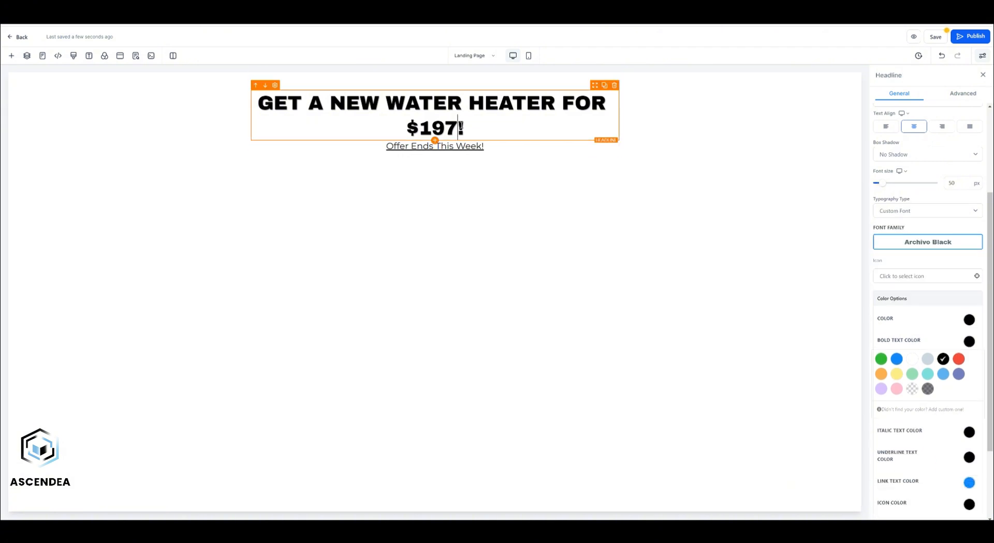
Step: Set the top margin of the "Offer Ends This Week!" sub-headline to 21 px
{"action": "left_click", "coordinate": [495, 148]}
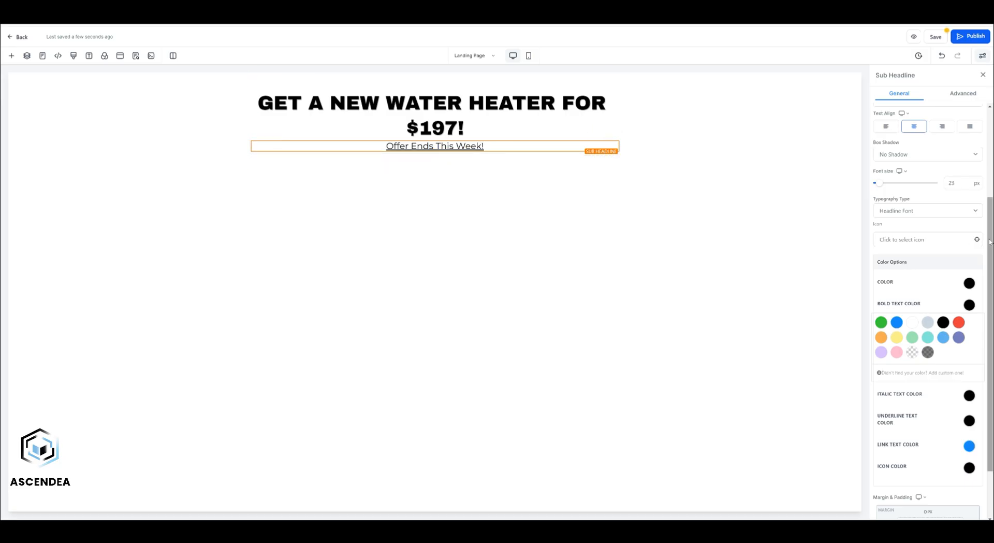
{"action": "scroll", "coordinate": [919, 448], "scroll_direction": "down", "scroll_amount": 2}
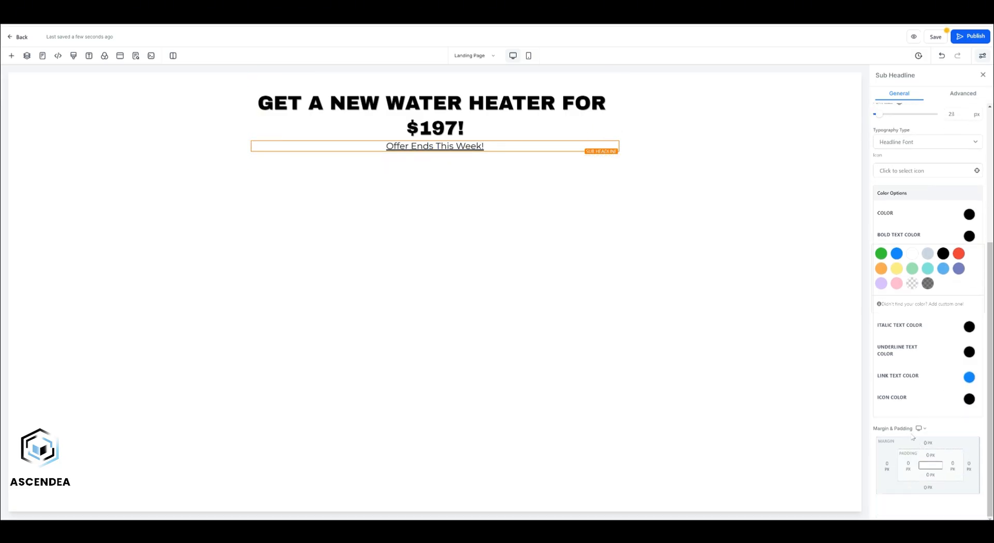
{"action": "left_click", "coordinate": [928, 443]}
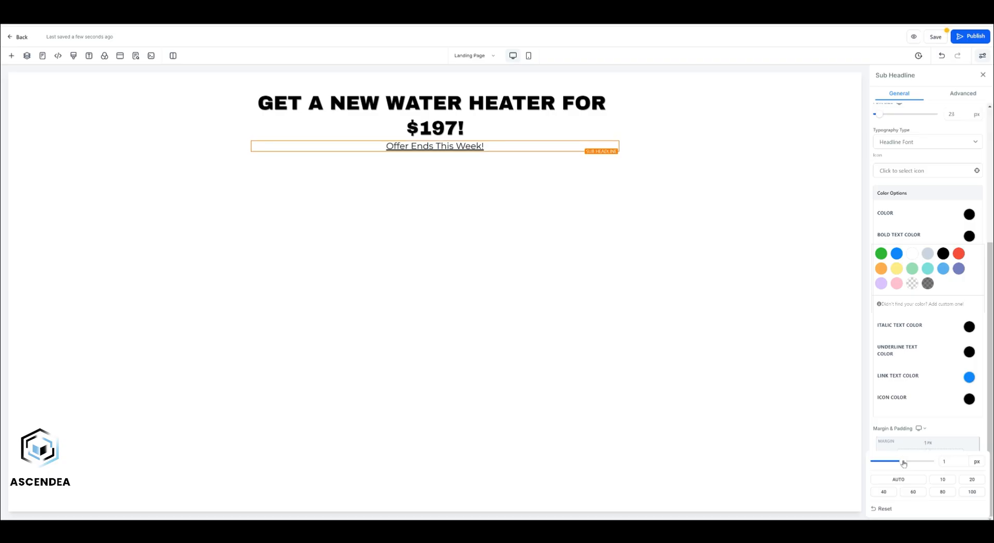
{"action": "left_click_drag", "start_coordinate": [902, 461], "coordinate": [913, 464]}
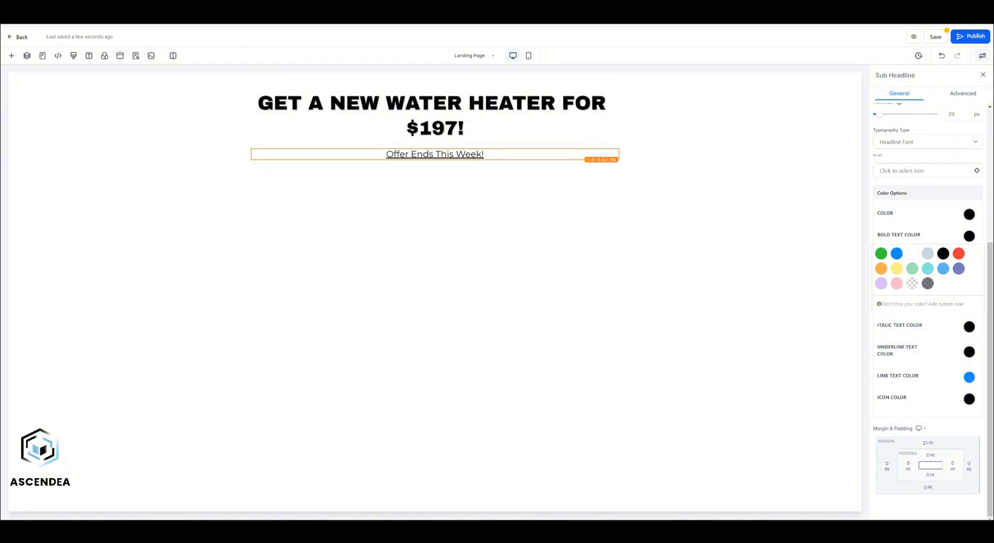
{"action": "scroll", "coordinate": [927, 310], "scroll_direction": "up", "scroll_amount": 3}
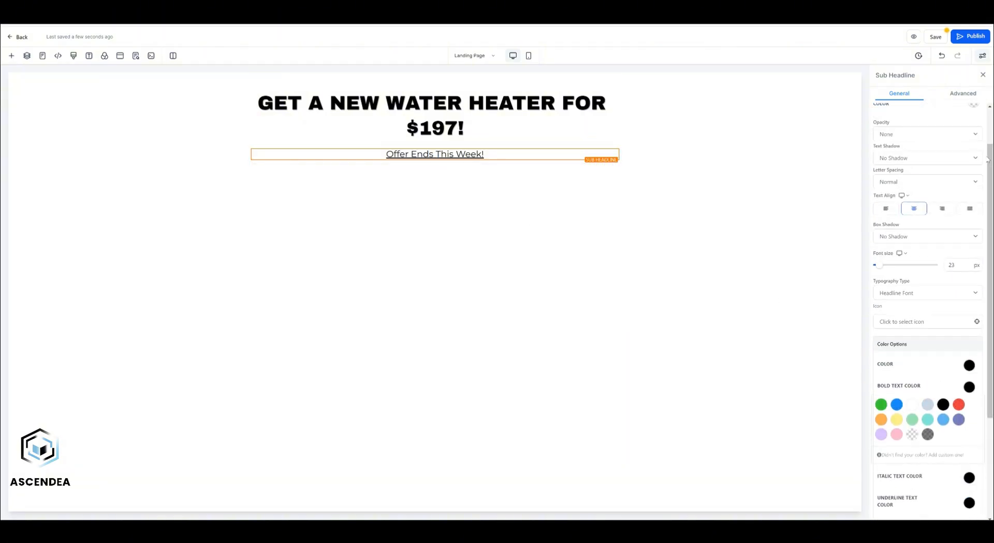
Step: Add a Video element directly below the "Offer Ends This Week!" sub-headline
{"action": "left_click", "coordinate": [435, 161]}
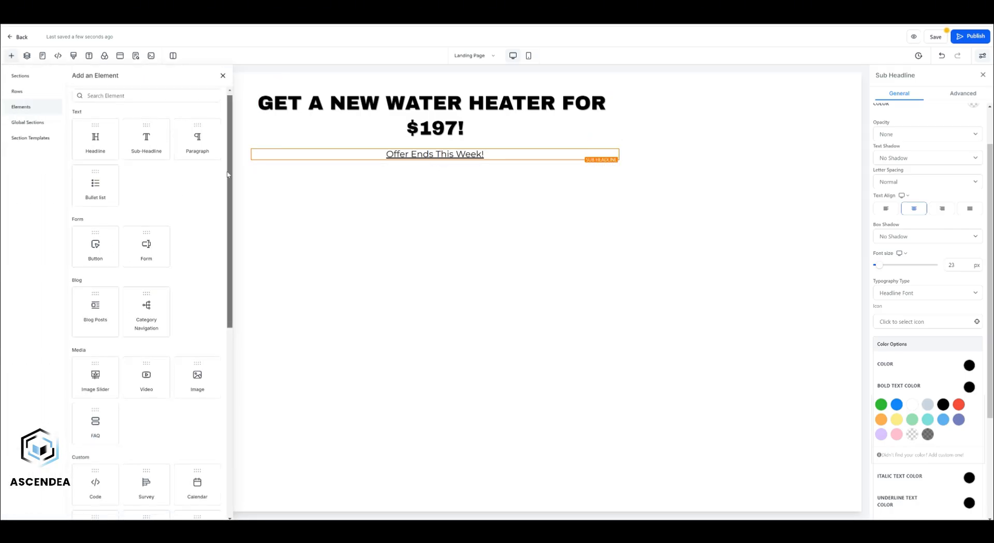
{"action": "scroll", "coordinate": [162, 223], "scroll_direction": "down", "scroll_amount": 4}
{"action": "left_click", "coordinate": [155, 210]}
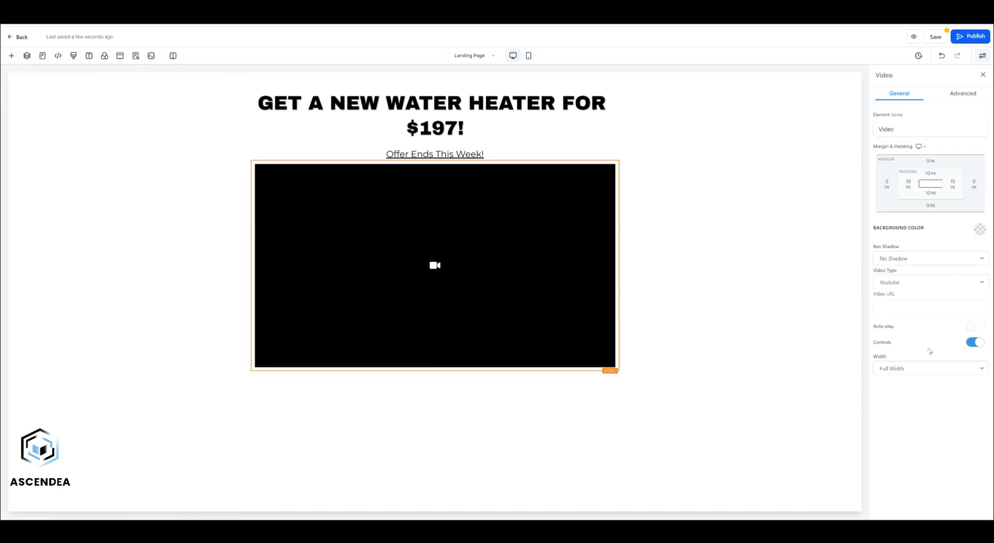
Step: Set the video element's top margin to 23 px to separate it from the sub-headline
{"action": "left_click", "coordinate": [503, 162]}
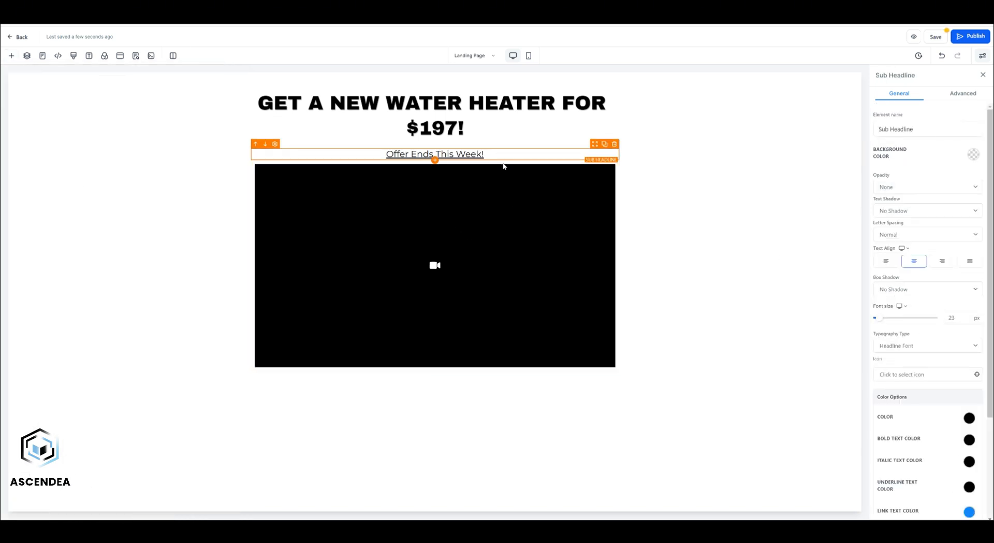
{"action": "left_click", "coordinate": [513, 175]}
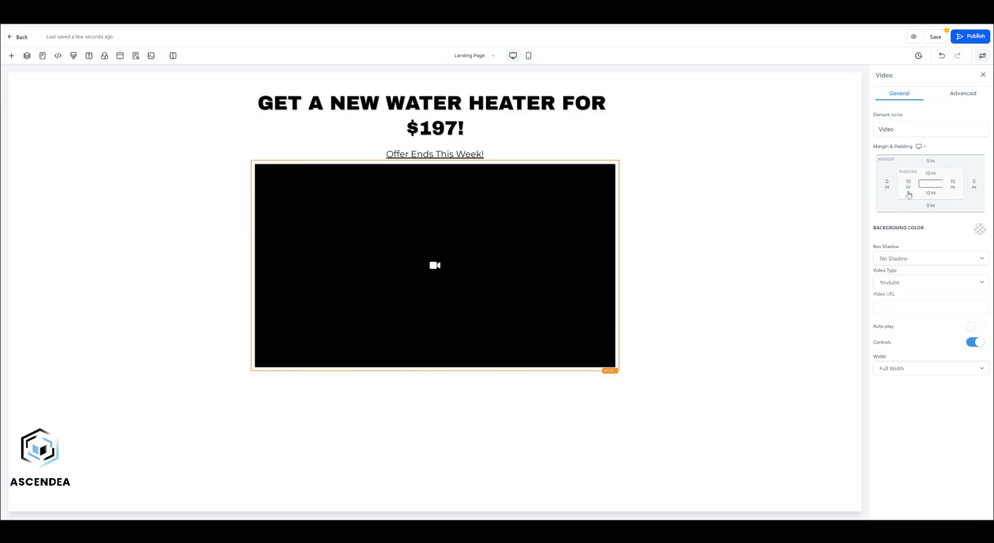
{"action": "left_click", "coordinate": [936, 167]}
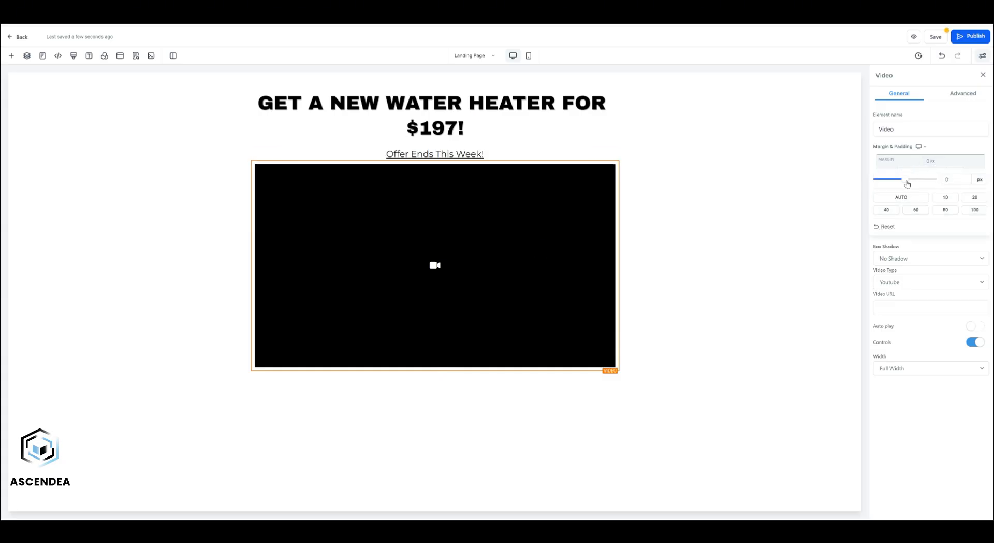
{"action": "left_click_drag", "start_coordinate": [907, 181], "coordinate": [920, 185]}
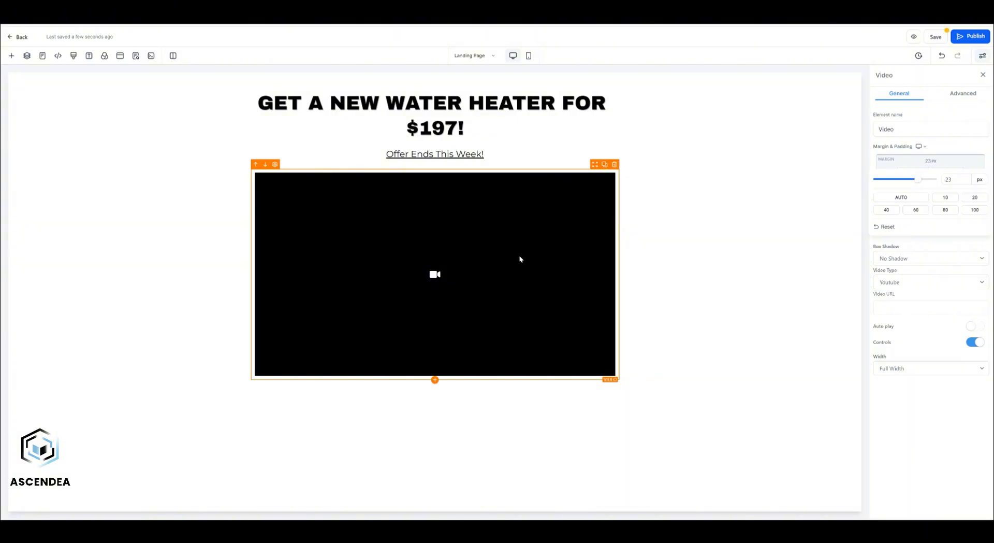
Step: Change the video element's type to Hosted Video and review its playback controls
{"action": "left_click", "coordinate": [914, 282]}
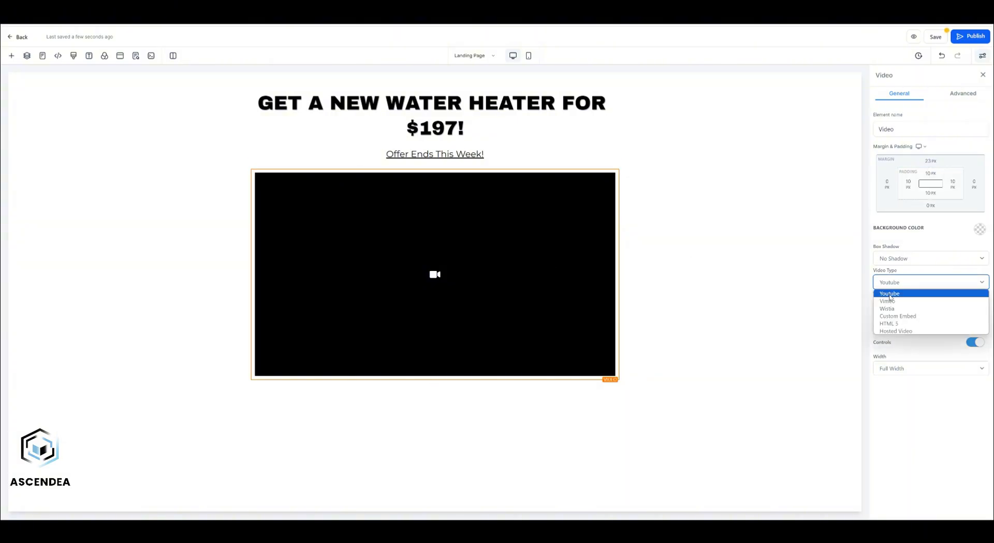
{"action": "left_click", "coordinate": [893, 331]}
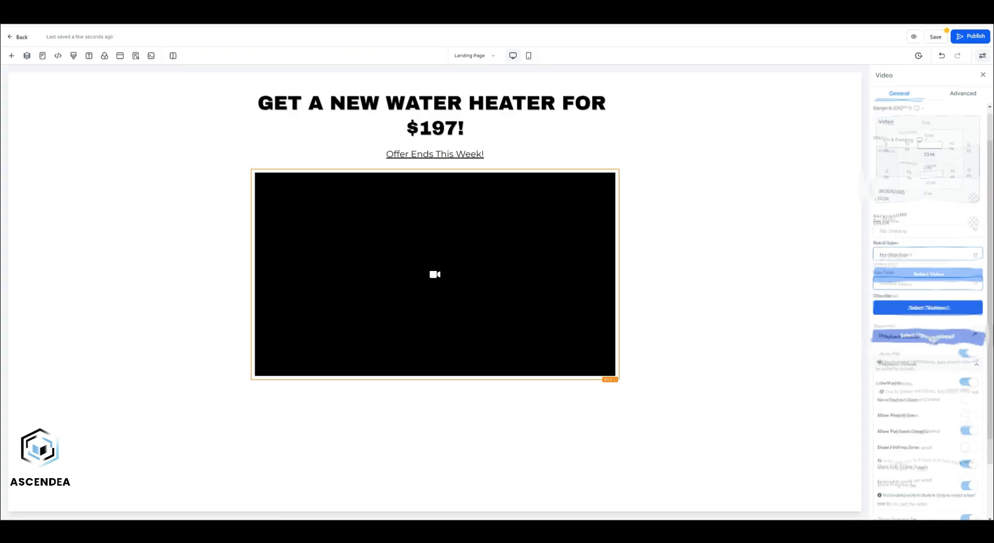
{"action": "scroll", "coordinate": [930, 316], "scroll_direction": "down", "scroll_amount": 2}
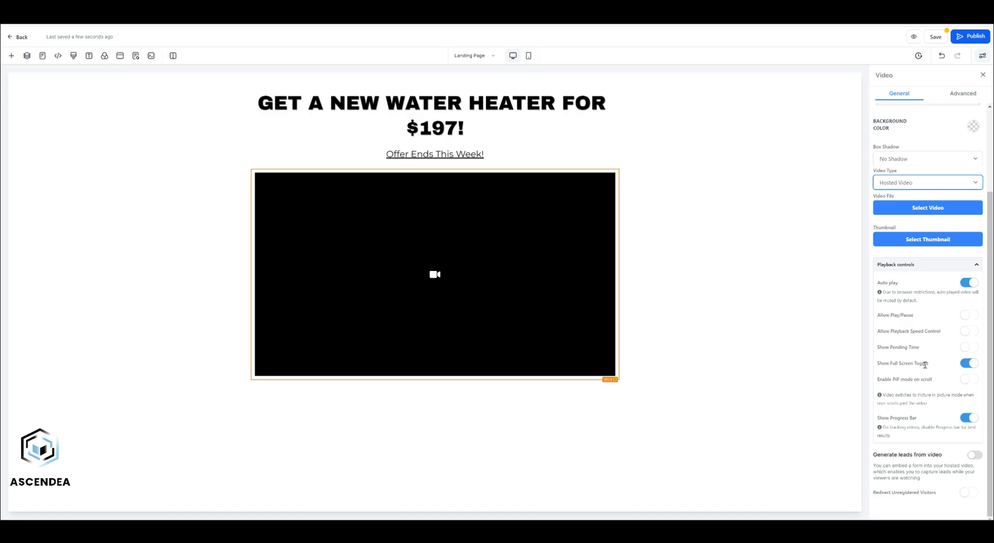
Step: Try generating leads from the video with the form shown after 1 minute 00 seconds, and switch the option off again
{"action": "left_click", "coordinate": [974, 455]}
{"action": "scroll", "coordinate": [906, 460], "scroll_direction": "down", "scroll_amount": 1}
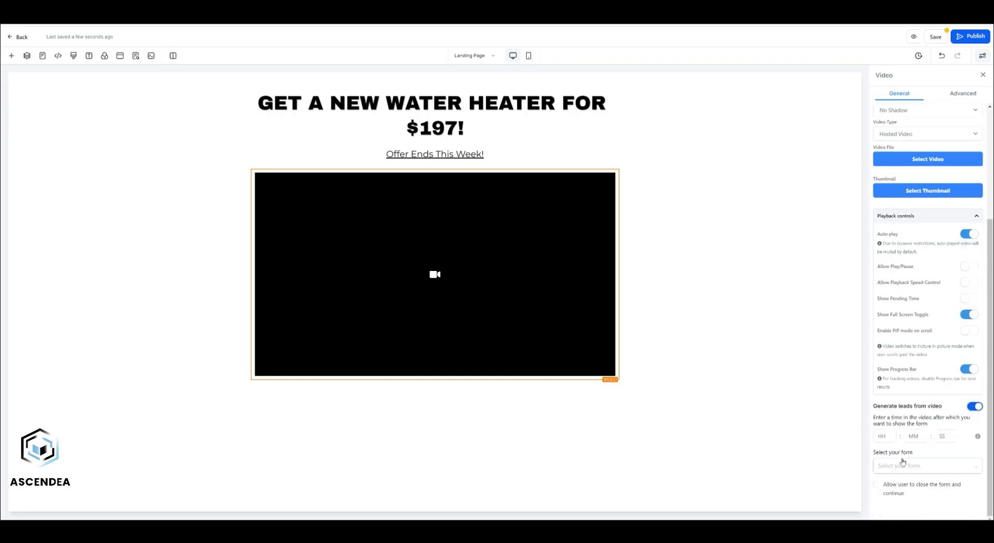
{"action": "left_click", "coordinate": [918, 436]}
{"action": "type", "text": "1"}
{"action": "left_click", "coordinate": [947, 436]}
{"action": "type", "text": "00"}
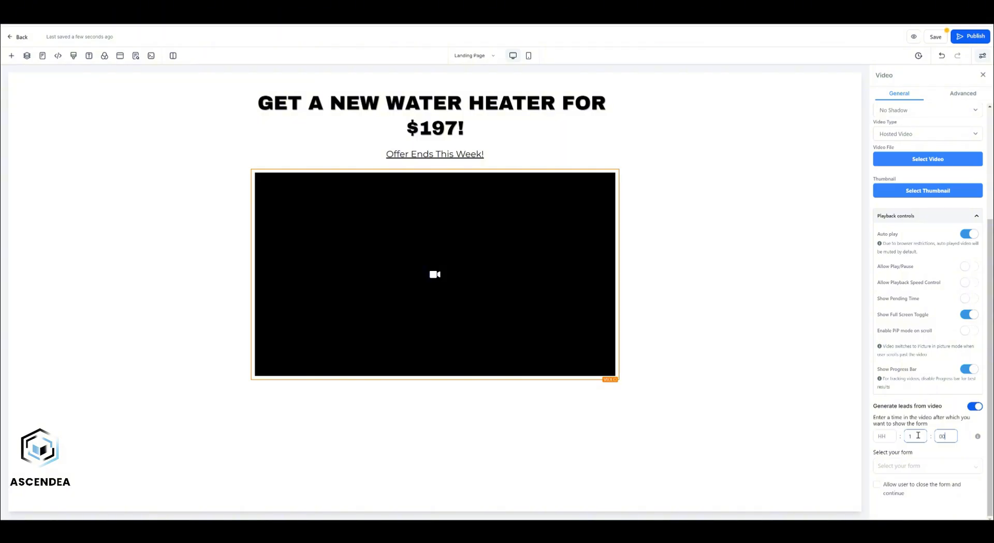
{"action": "left_click", "coordinate": [944, 432]}
{"action": "left_click", "coordinate": [975, 406]}
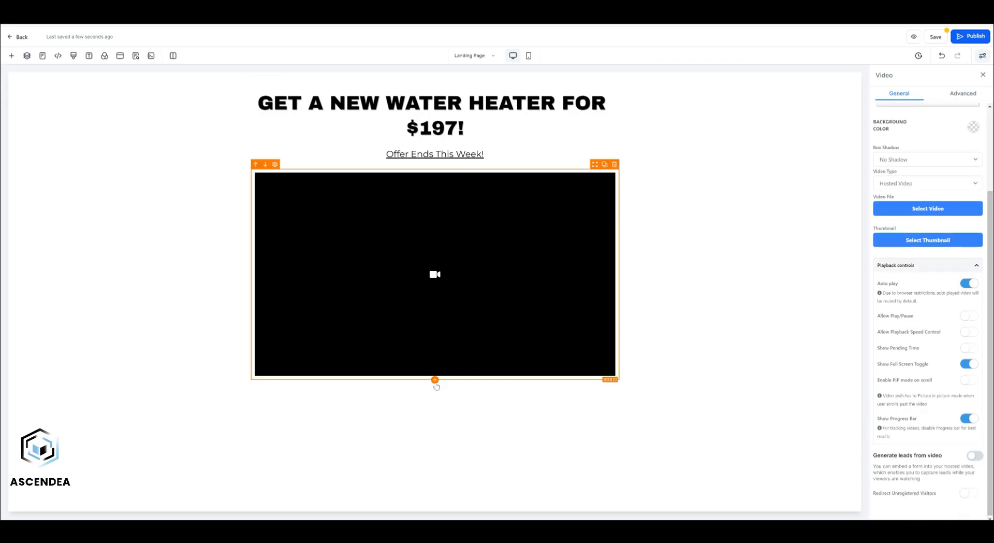
Step: Add a Button element below the video and set its top margin to 25 px
{"action": "left_click", "coordinate": [435, 380]}
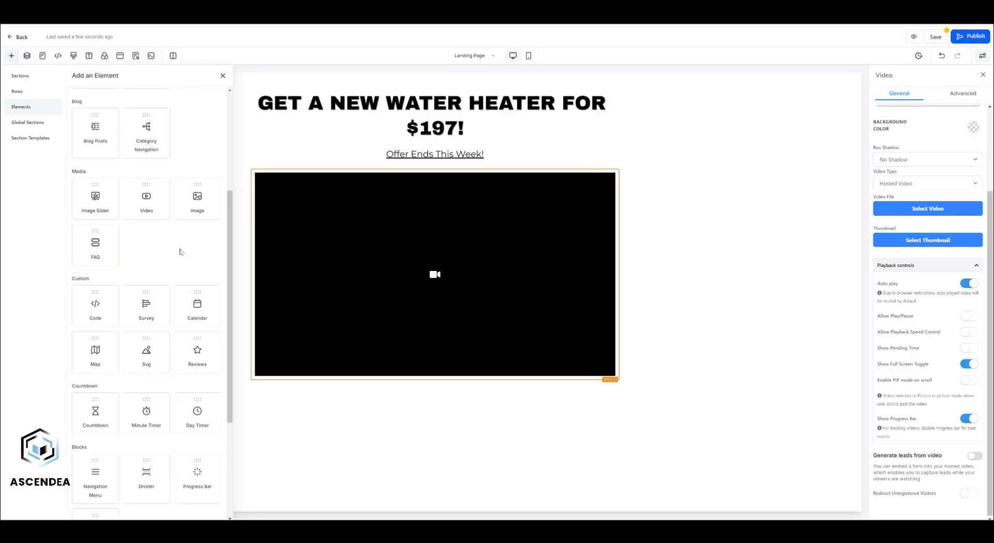
{"action": "scroll", "coordinate": [180, 251], "scroll_direction": "up", "scroll_amount": 5}
{"action": "left_click", "coordinate": [101, 256]}
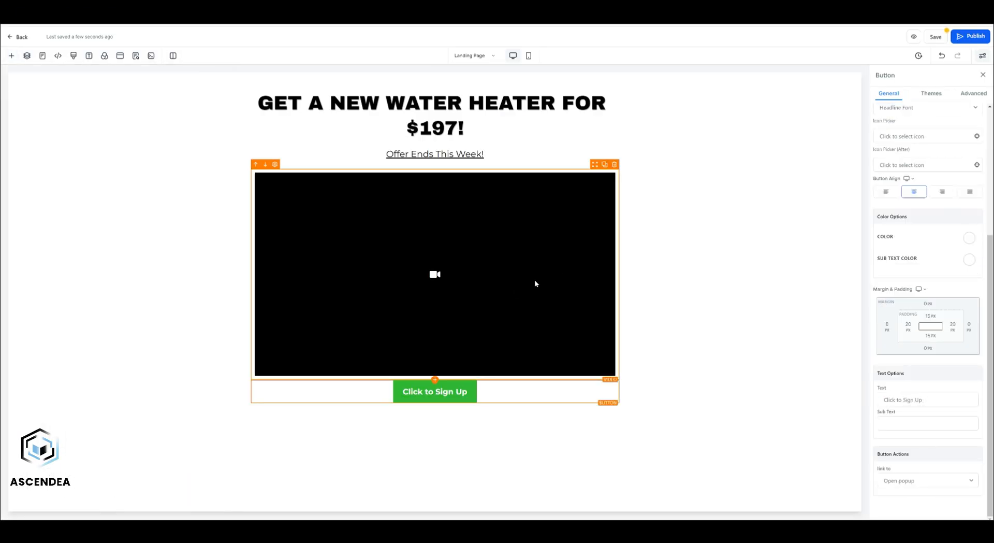
{"action": "left_click", "coordinate": [928, 303]}
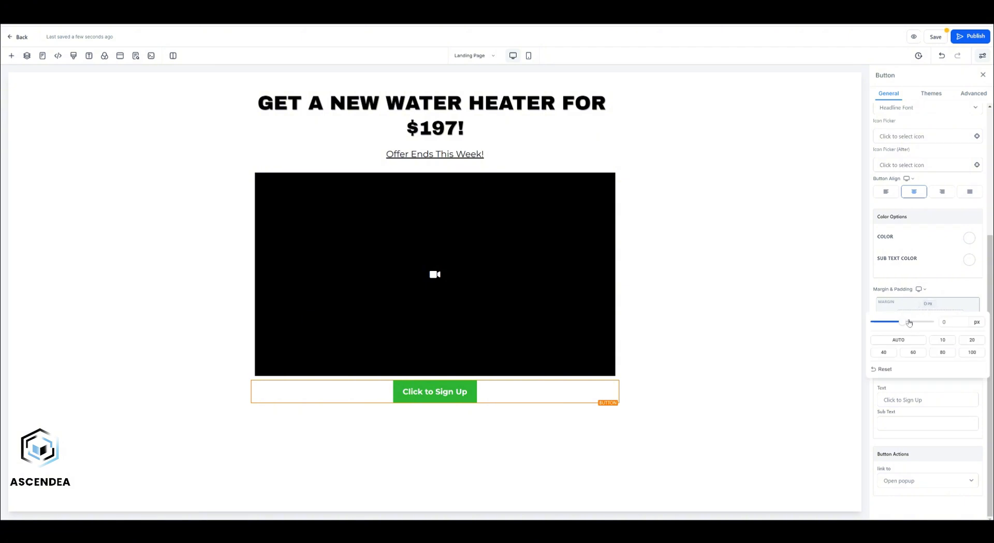
{"action": "left_click_drag", "start_coordinate": [909, 322], "coordinate": [917, 322]}
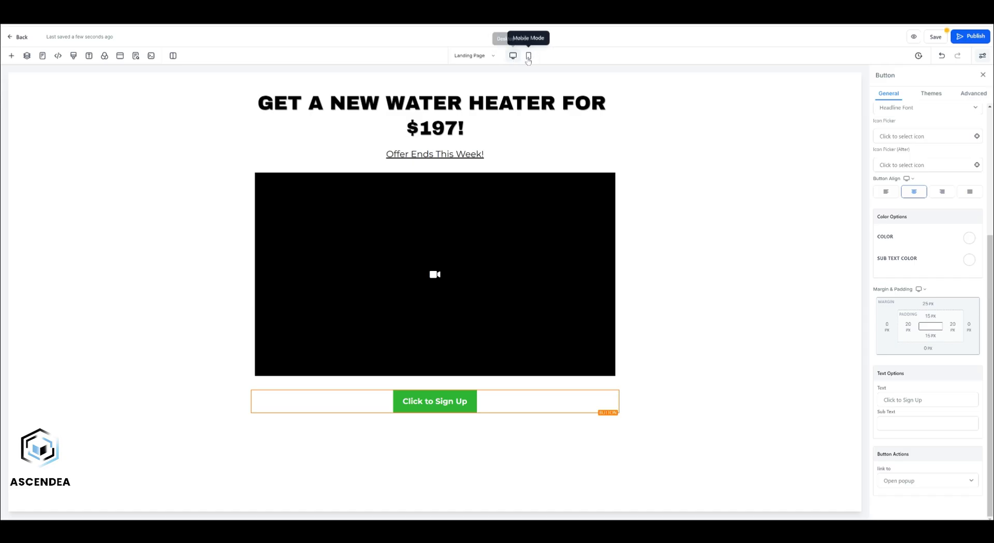
Step: Reduce the headline's font size to 34 px in the mobile layout and return to the desktop layout
{"action": "left_click", "coordinate": [529, 56]}
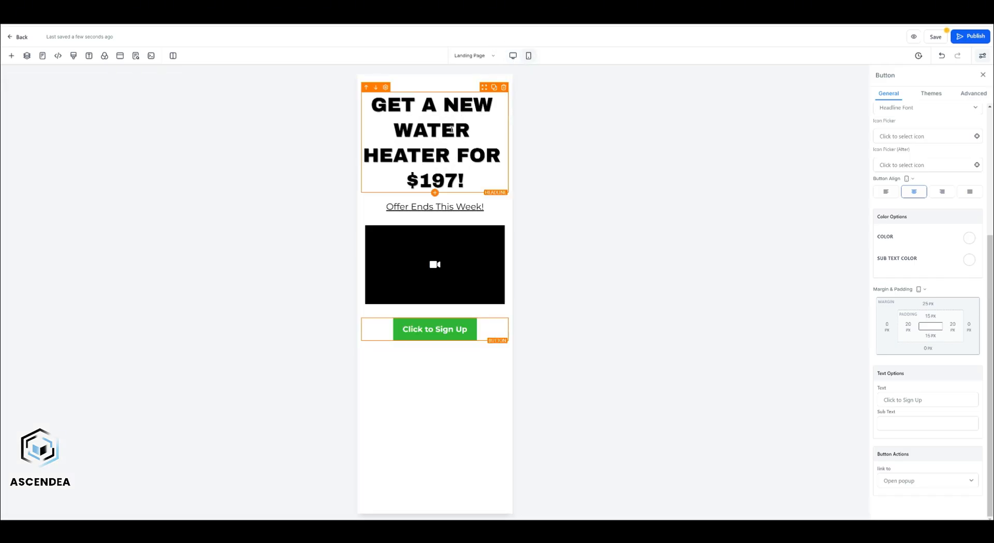
{"action": "left_click", "coordinate": [451, 130]}
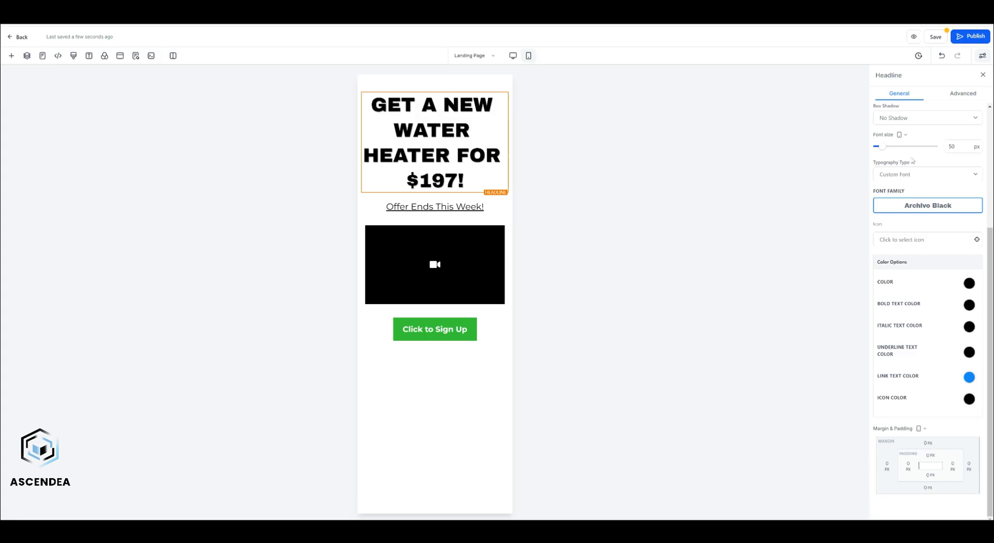
{"action": "scroll", "coordinate": [901, 218], "scroll_direction": "up", "scroll_amount": 2}
{"action": "left_click", "coordinate": [900, 212]}
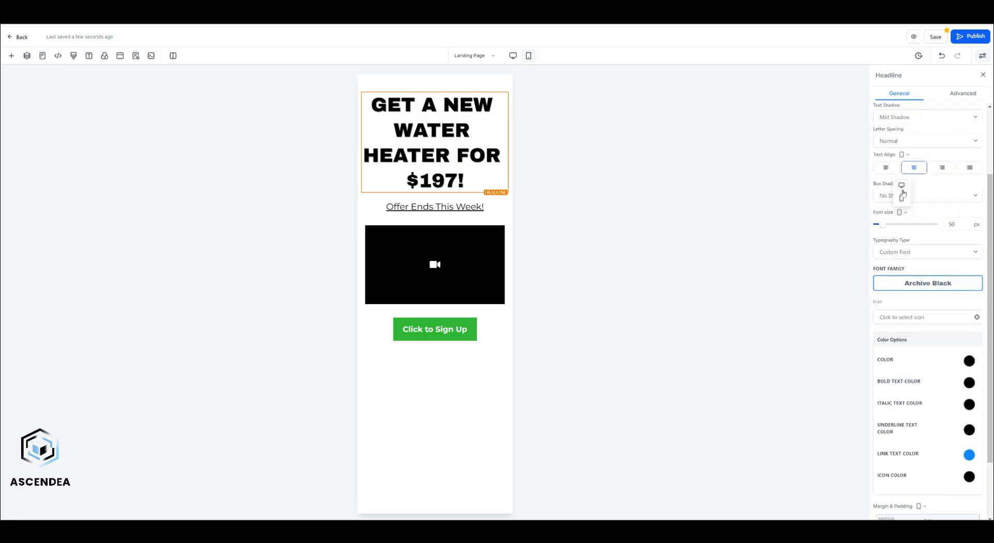
{"action": "mouse_move", "coordinate": [883, 226]}
{"action": "left_click_drag", "start_coordinate": [884, 227], "coordinate": [881, 228]}
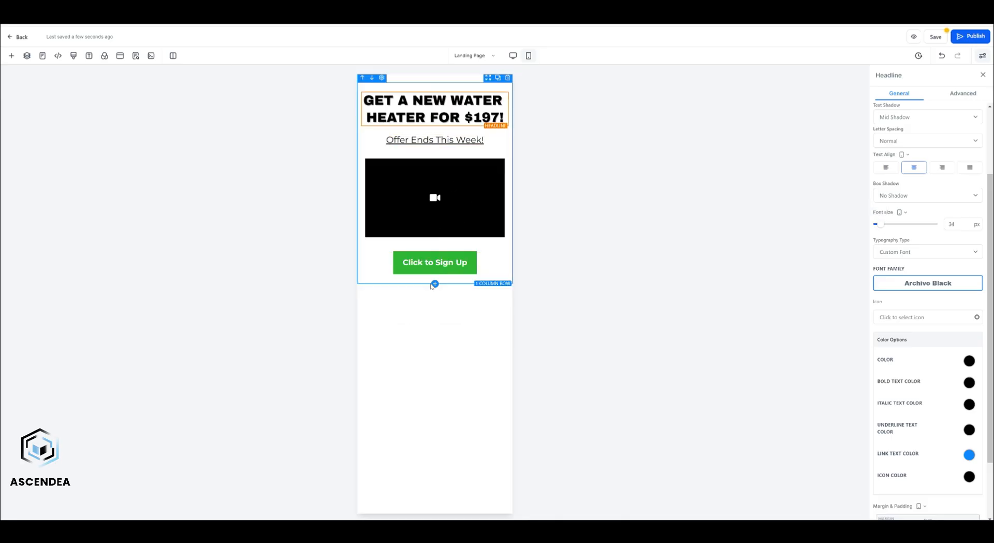
{"action": "left_click", "coordinate": [514, 55]}
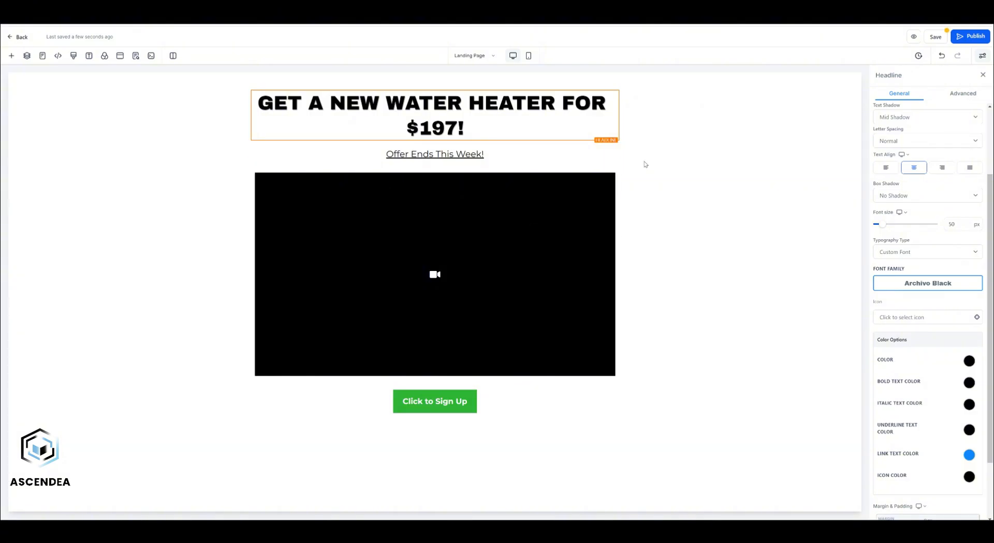
Step: Apply the light blue theme with rounded corners to the "Click to Sign Up" button
{"action": "left_click", "coordinate": [441, 398]}
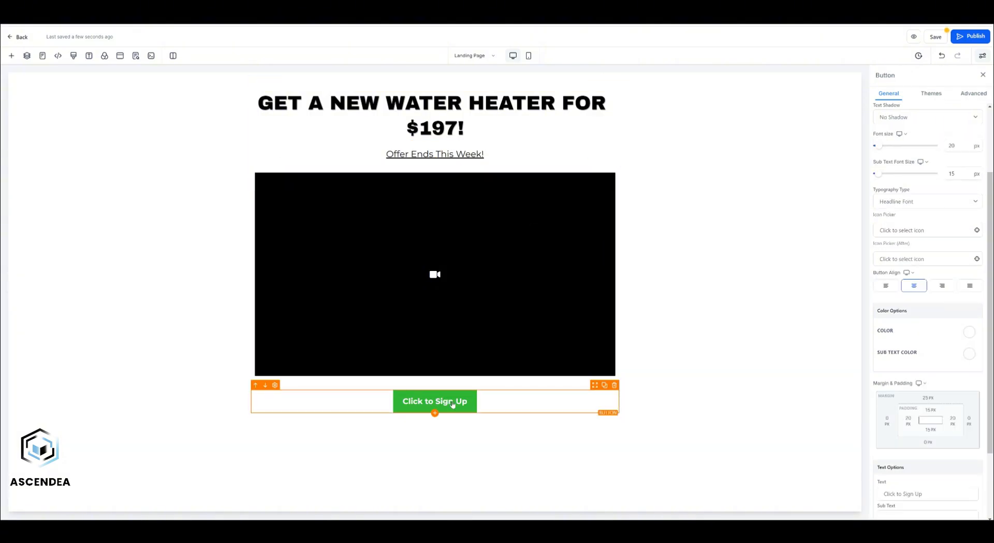
{"action": "left_click", "coordinate": [931, 93]}
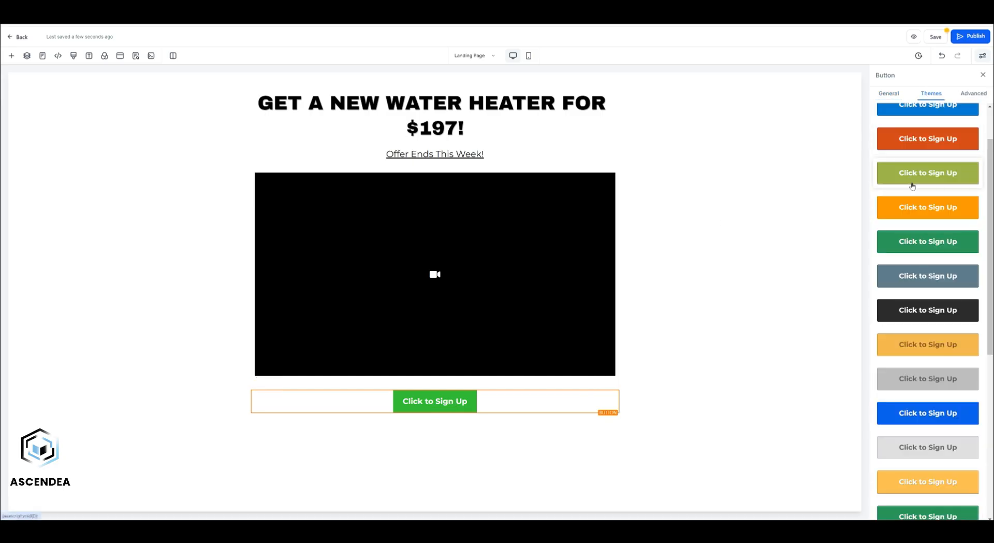
{"action": "scroll", "coordinate": [920, 215], "scroll_direction": "down", "scroll_amount": 5}
{"action": "left_click", "coordinate": [924, 377]}
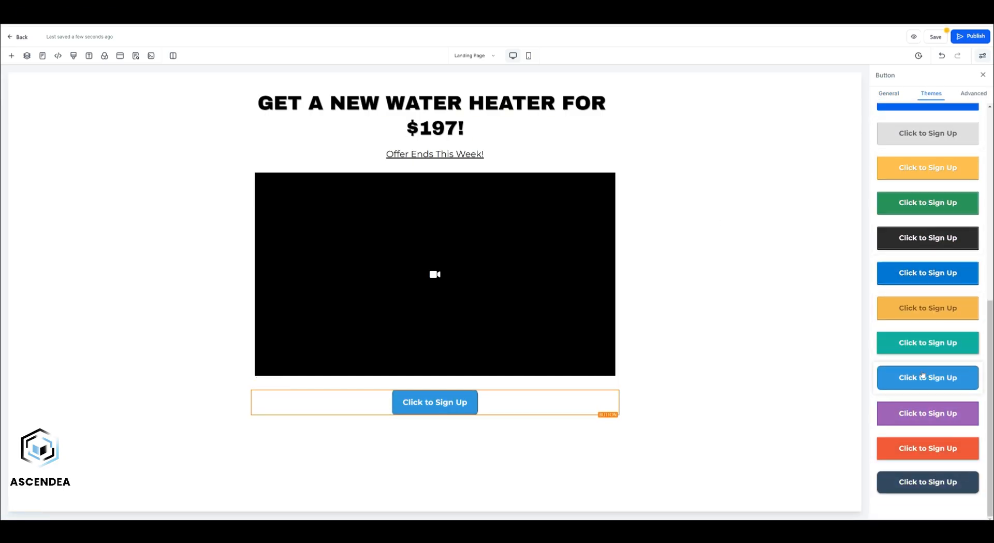
Step: Set the "Click to Sign Up" button's background color to green
{"action": "left_click", "coordinate": [889, 94]}
{"action": "scroll", "coordinate": [950, 184], "scroll_direction": "up", "scroll_amount": 5}
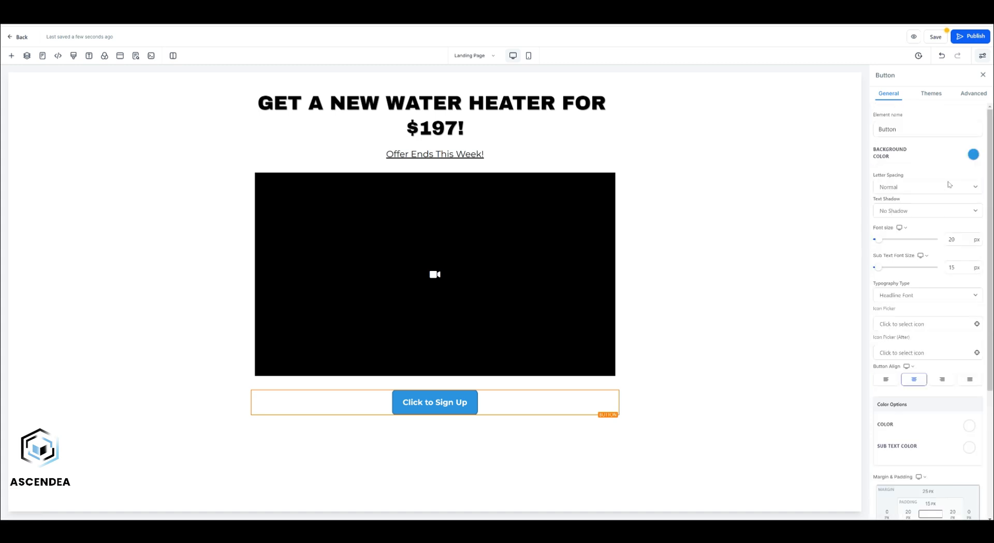
{"action": "left_click", "coordinate": [974, 154]}
{"action": "left_click", "coordinate": [876, 175]}
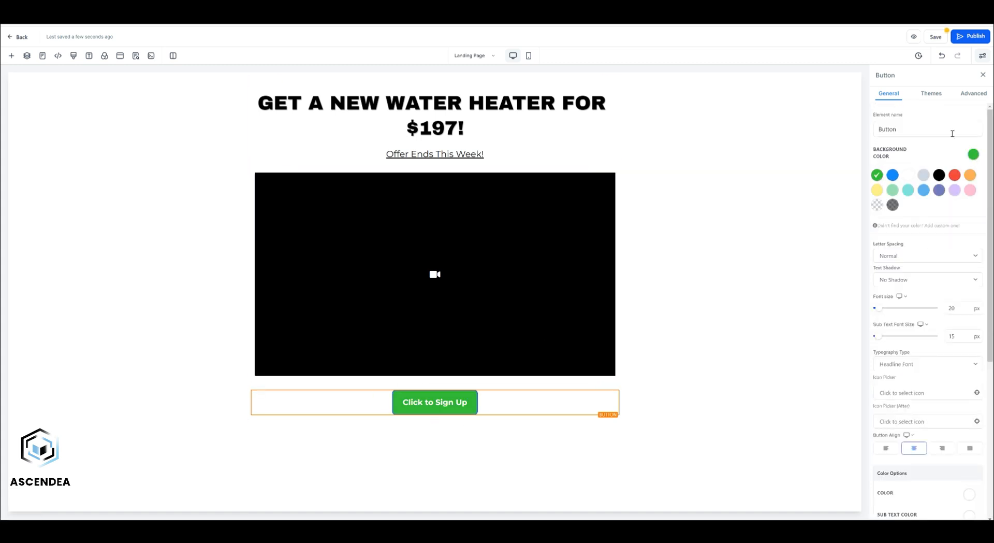
Step: Set the "Click to Sign Up" button's border color to black and deselect the button
{"action": "left_click", "coordinate": [973, 94]}
{"action": "scroll", "coordinate": [913, 399], "scroll_direction": "down", "scroll_amount": 2}
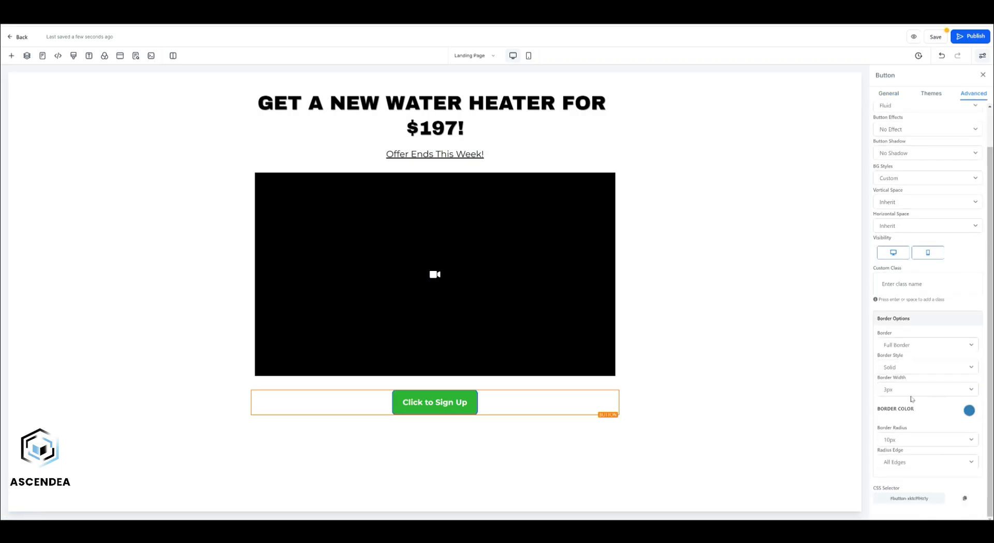
{"action": "left_click", "coordinate": [970, 410]}
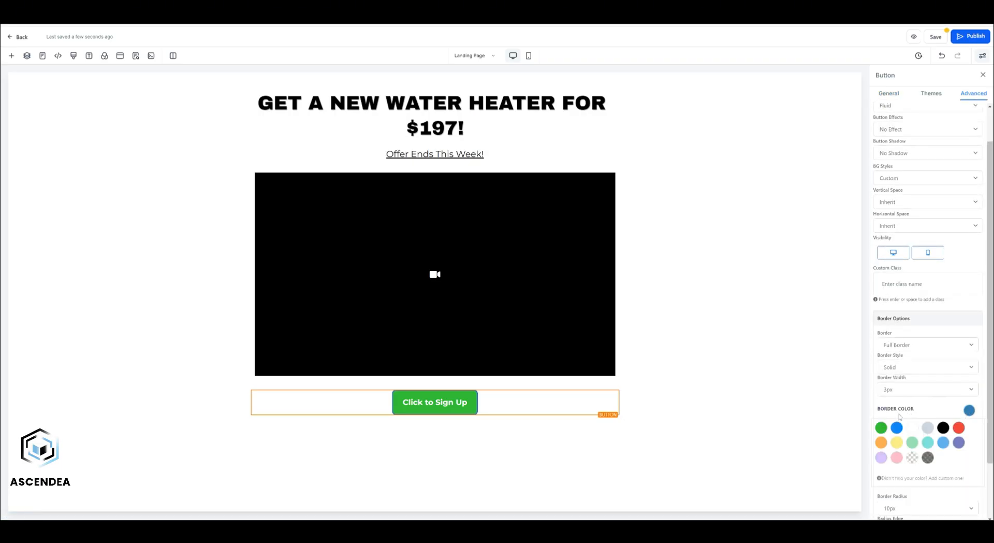
{"action": "left_click", "coordinate": [942, 428]}
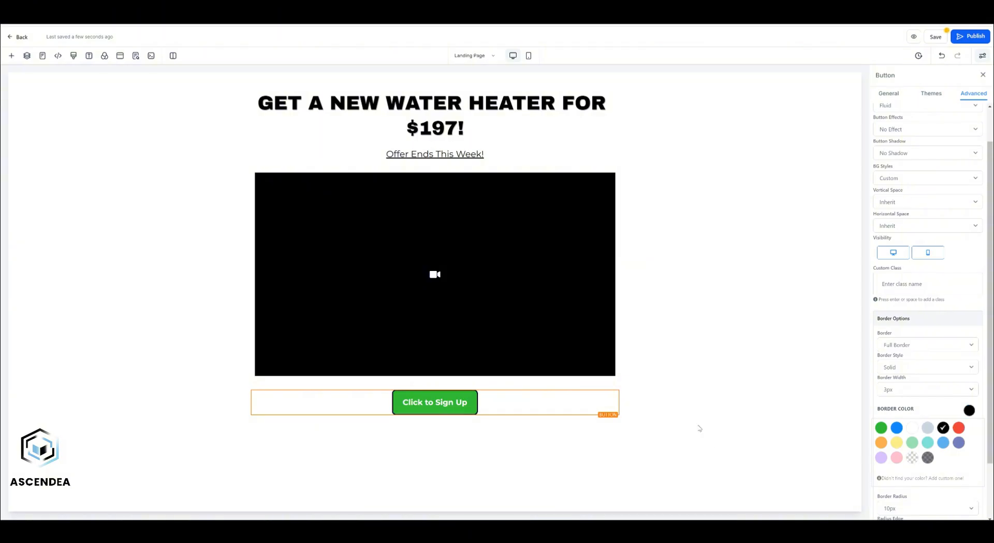
{"action": "left_click", "coordinate": [491, 426]}
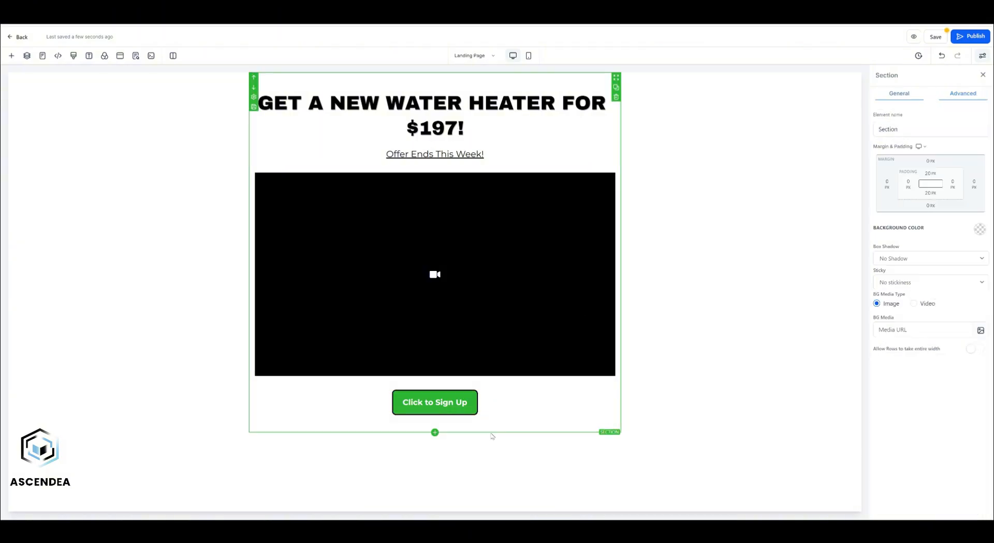
Step: Set the "Click to Sign Up" button's link action to Open popup
{"action": "left_click", "coordinate": [449, 405]}
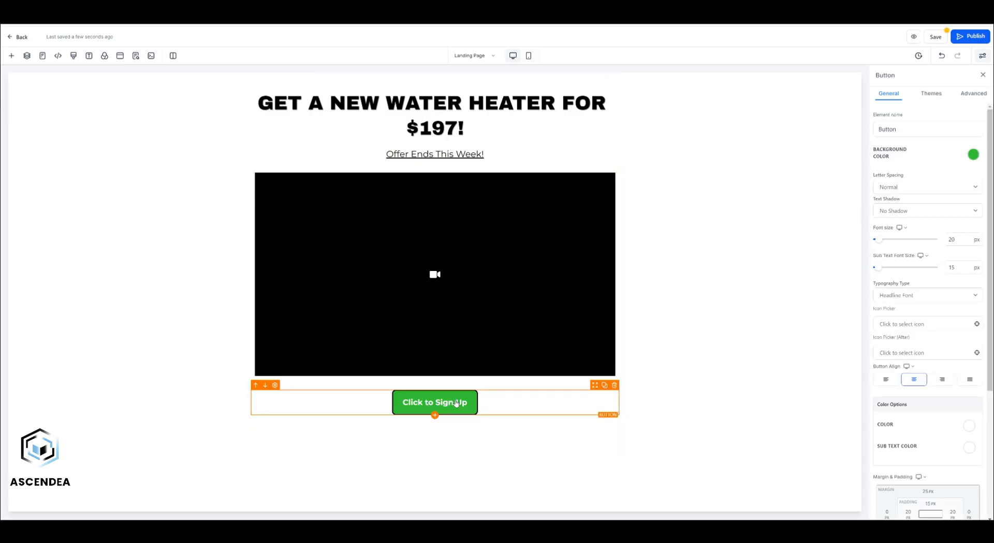
{"action": "scroll", "coordinate": [916, 468], "scroll_direction": "down", "scroll_amount": 4}
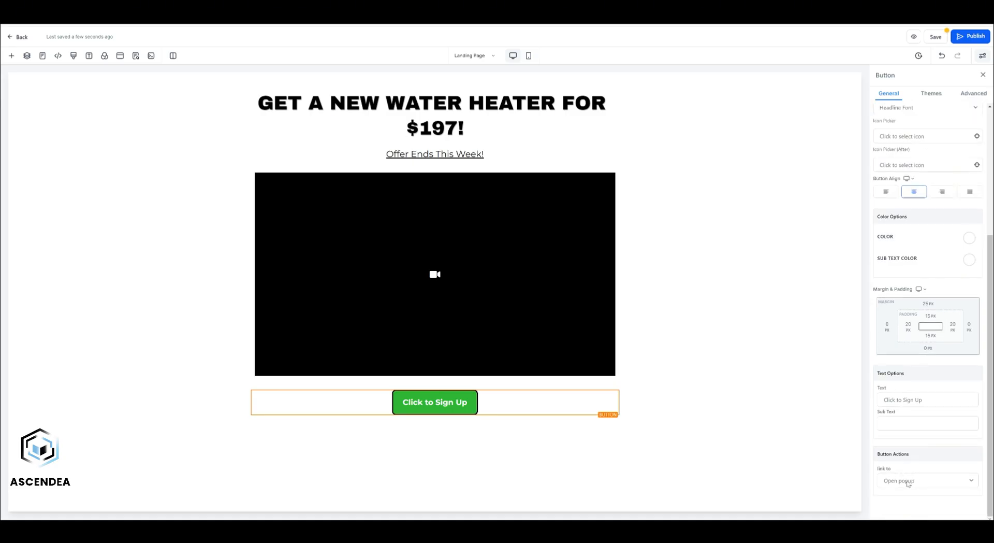
{"action": "left_click", "coordinate": [920, 485]}
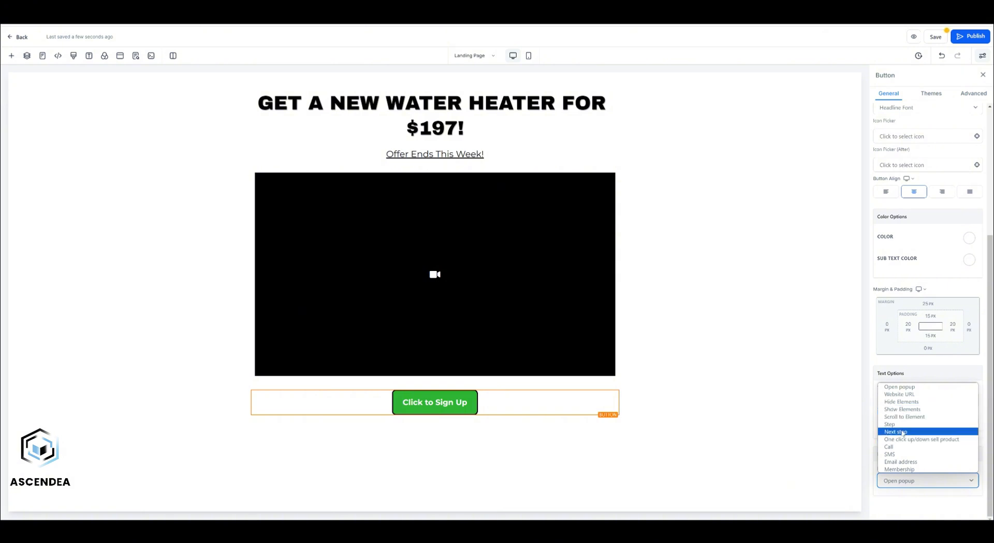
{"action": "left_click", "coordinate": [909, 387]}
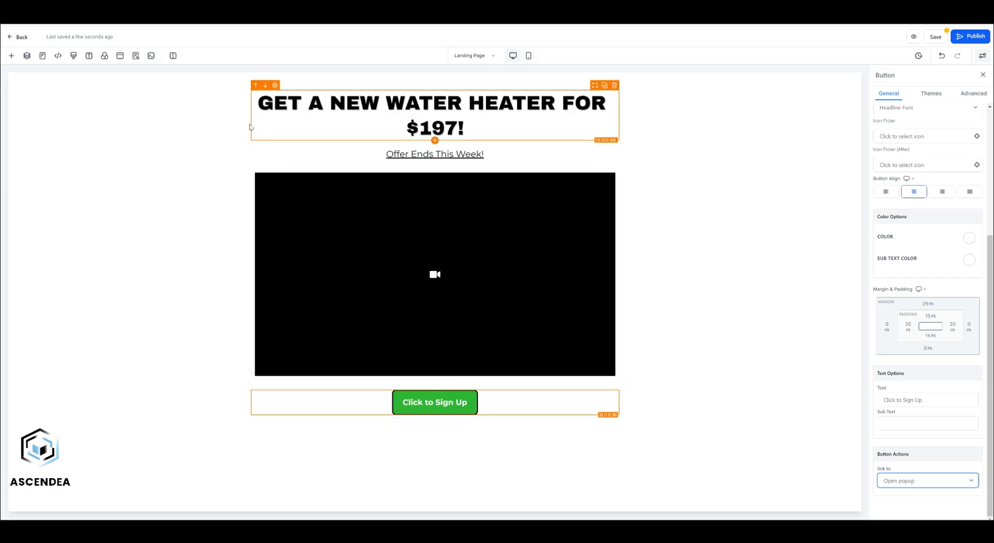
Step: Open the landing page's popup for editing and add a one-column row to it
{"action": "left_click", "coordinate": [120, 55]}
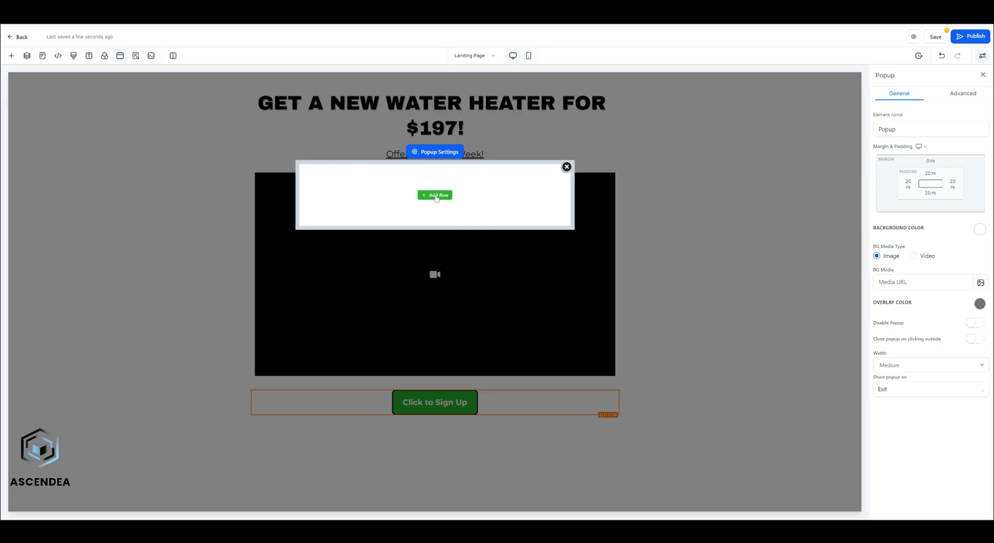
{"action": "left_click", "coordinate": [436, 196]}
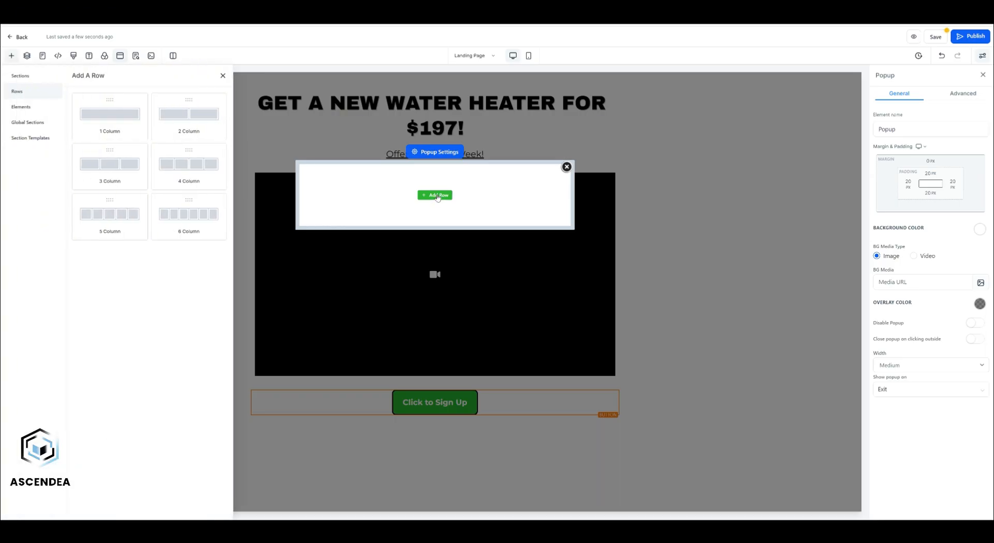
{"action": "left_click", "coordinate": [113, 114]}
Step: Insert a form element in the popup's row, choose Water Heater Form for it, and close the popup
{"action": "left_click", "coordinate": [435, 204]}
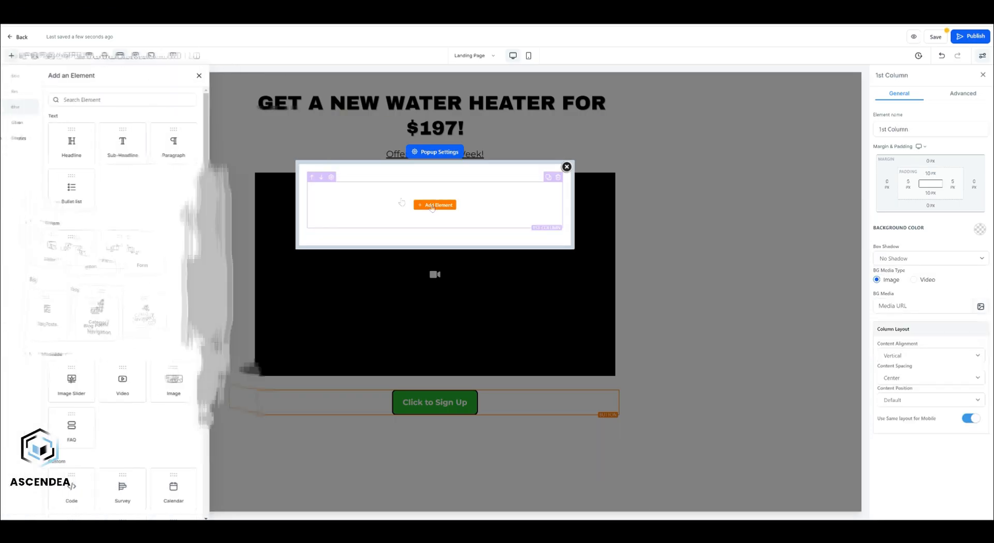
{"action": "left_click", "coordinate": [150, 251]}
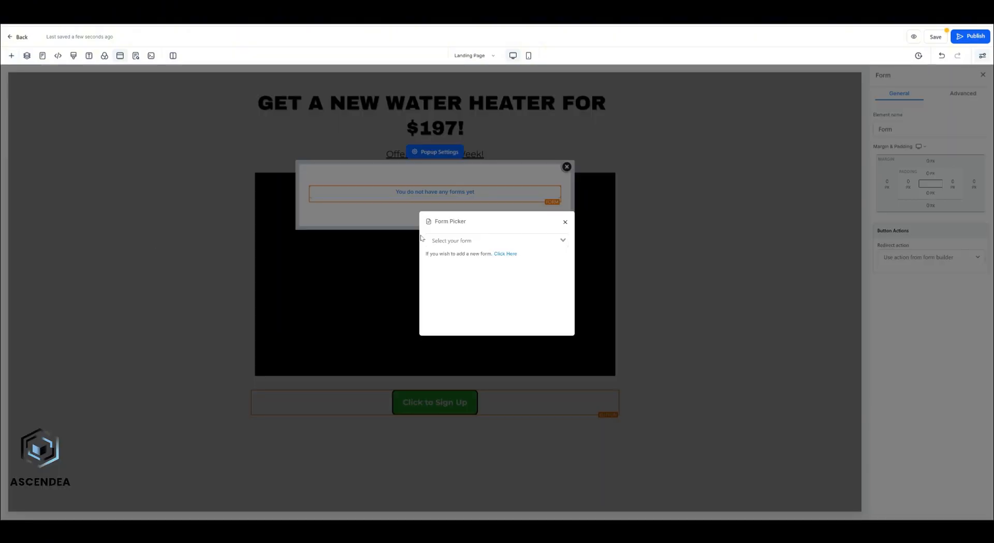
{"action": "left_click", "coordinate": [505, 242]}
{"action": "left_click", "coordinate": [460, 255]}
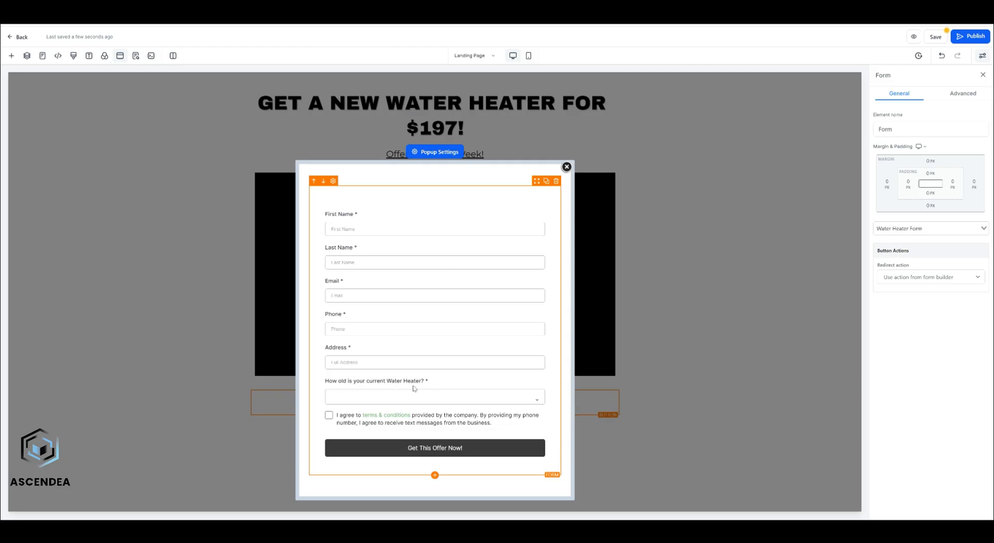
{"action": "left_click", "coordinate": [567, 167]}
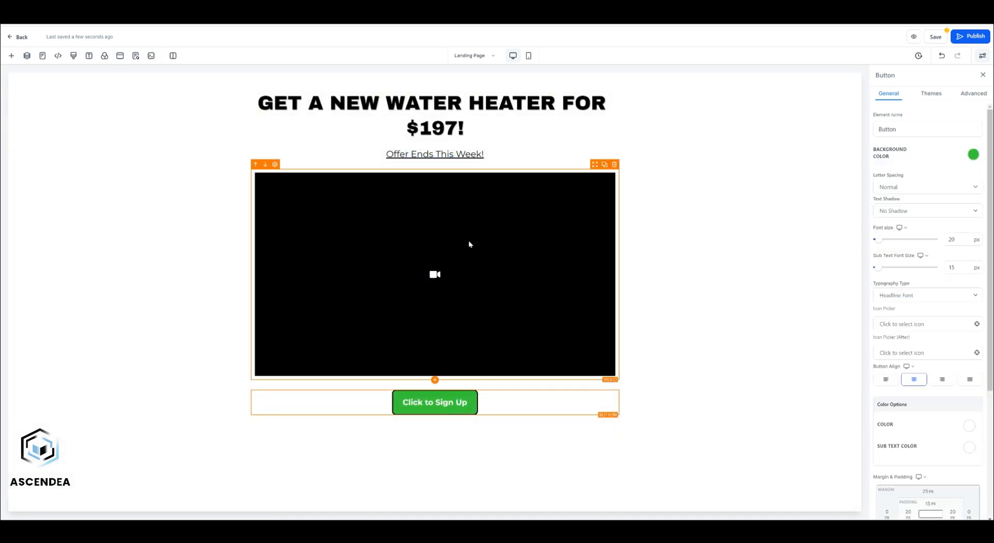
Step: Change the sign-up button's text to "Get Offer Now!"
{"action": "scroll", "coordinate": [911, 382], "scroll_direction": "down", "scroll_amount": 4}
{"action": "triple_click", "coordinate": [898, 399]}
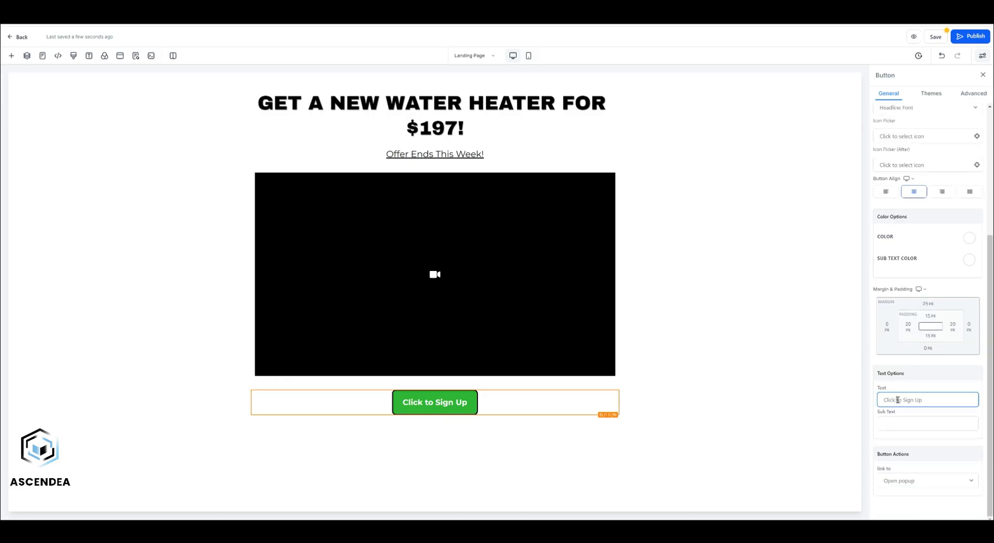
{"action": "type", "text": "Get Of"}
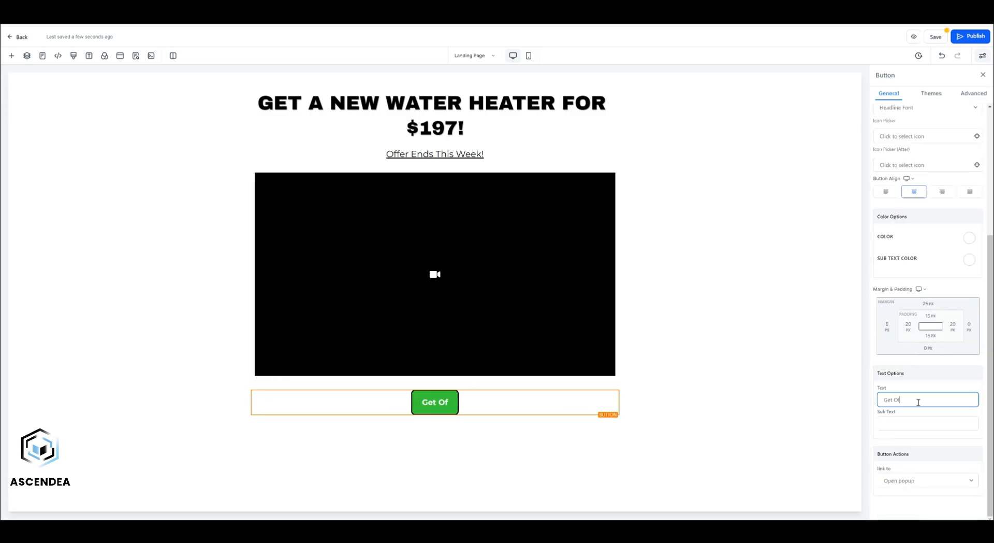
{"action": "type", "text": "fer Now!"}
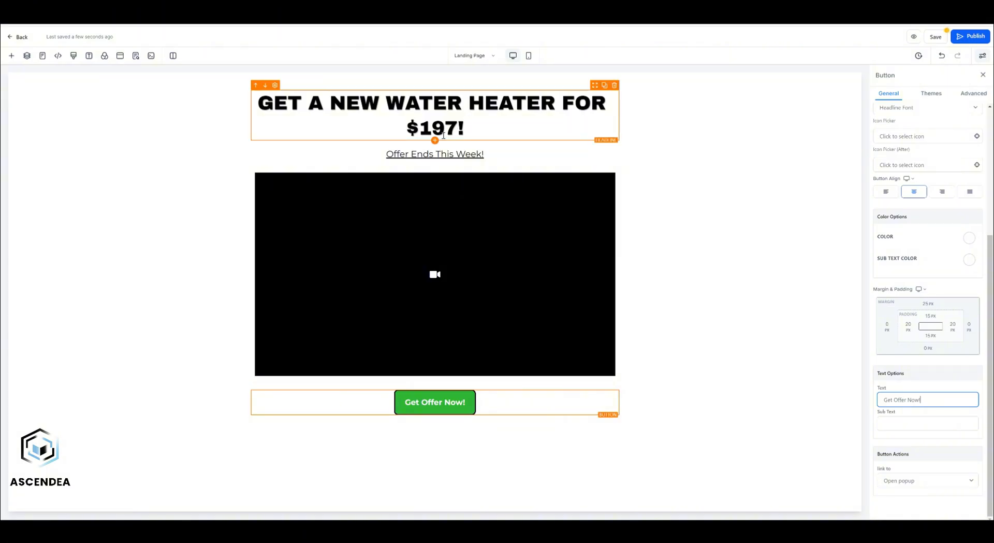
Step: Change the price in the main headline to $997 and save the page, dismissing the SEO metadata settings
{"action": "left_click", "coordinate": [459, 128]}
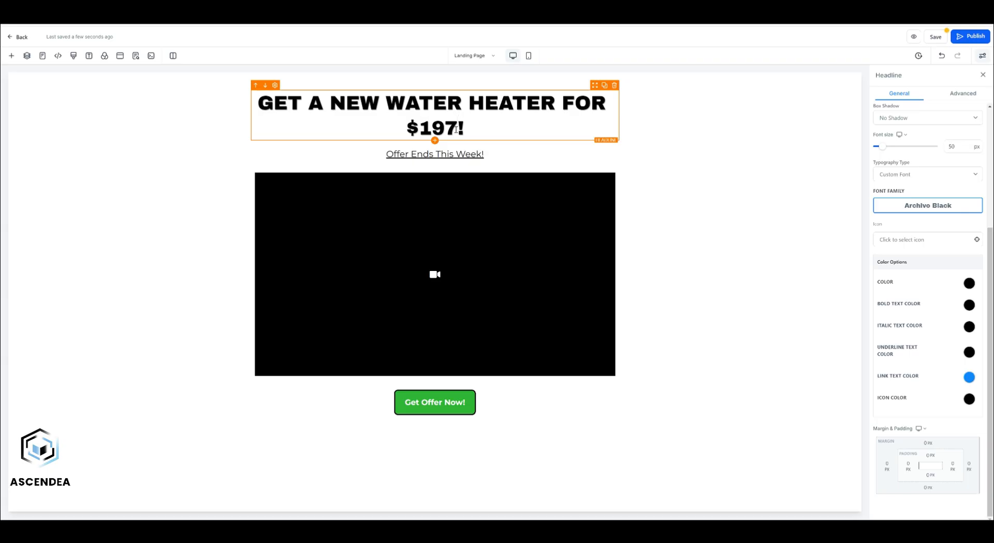
{"action": "left_click_drag", "start_coordinate": [457, 129], "coordinate": [426, 128]}
{"action": "type", "text": "997"}
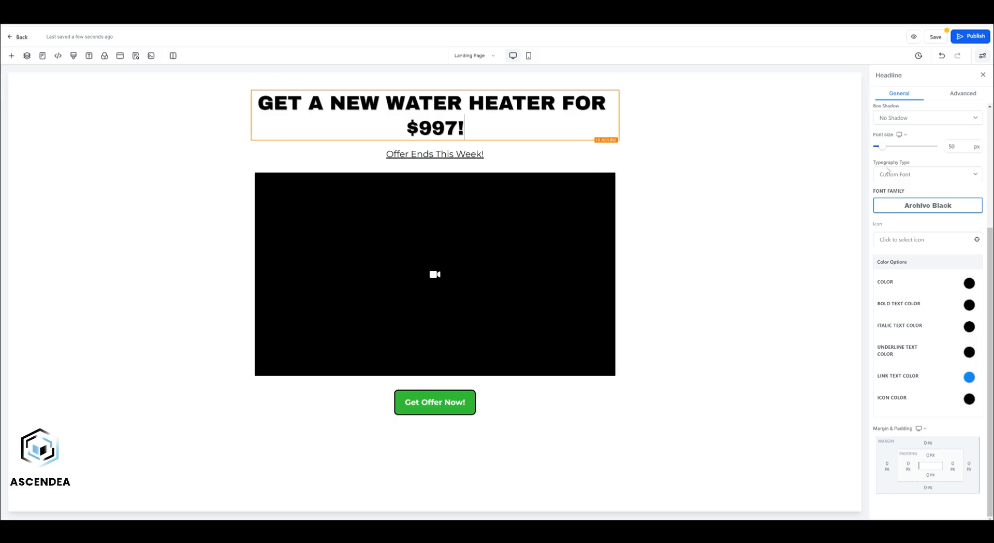
{"action": "left_click", "coordinate": [935, 36]}
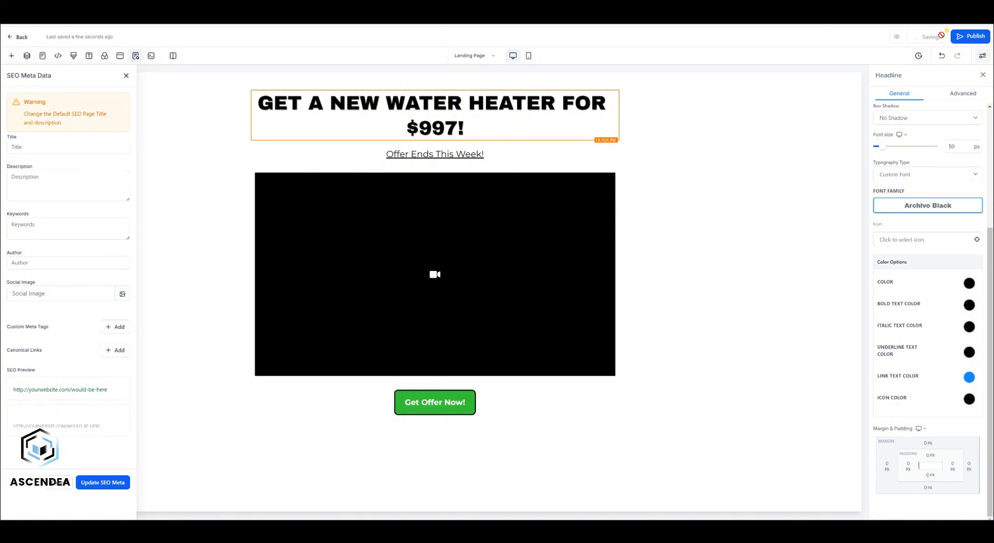
{"action": "left_click", "coordinate": [126, 75]}
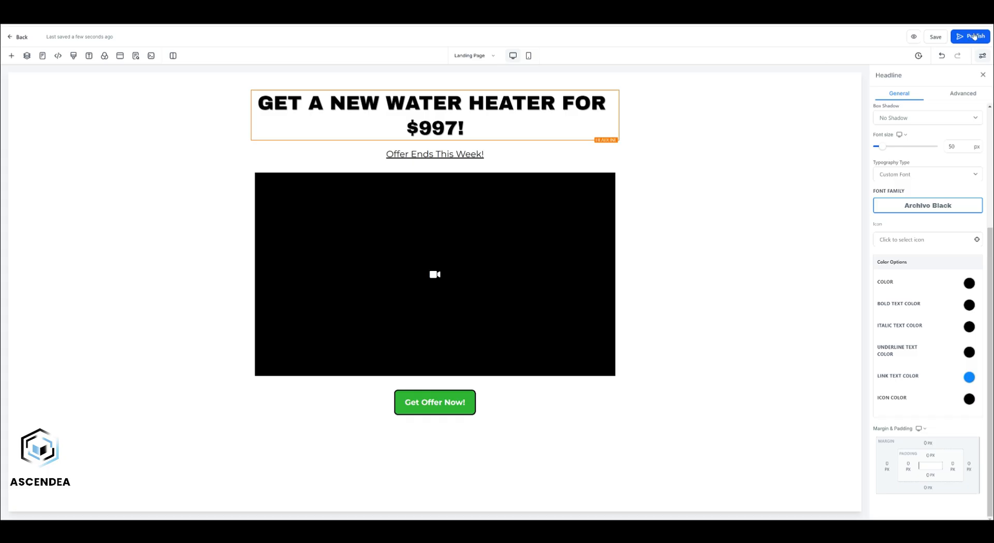
Step: Preview the landing page and test the video and the "Get Offer Now!" button's popup form
{"action": "left_click", "coordinate": [915, 38]}
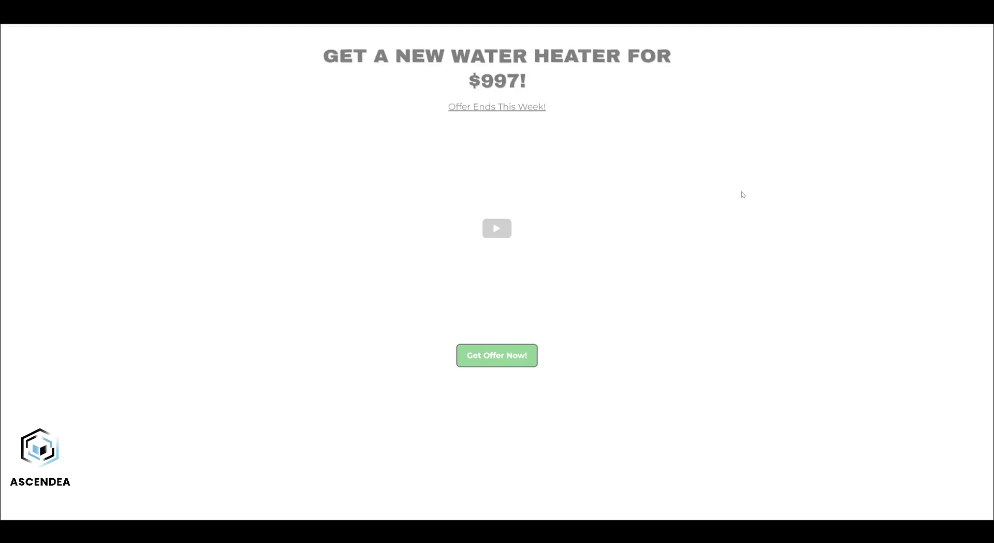
{"action": "left_click", "coordinate": [522, 221]}
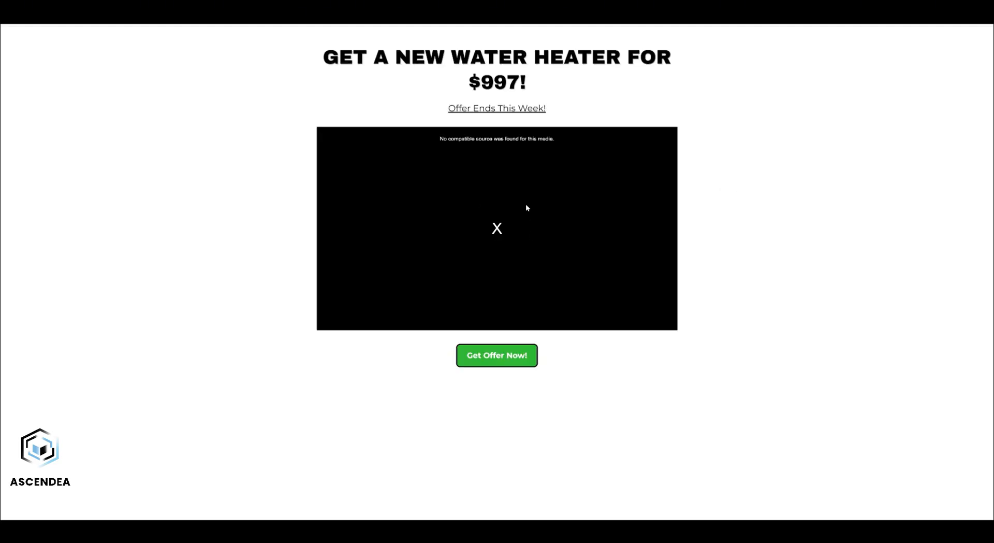
{"action": "left_click", "coordinate": [503, 358]}
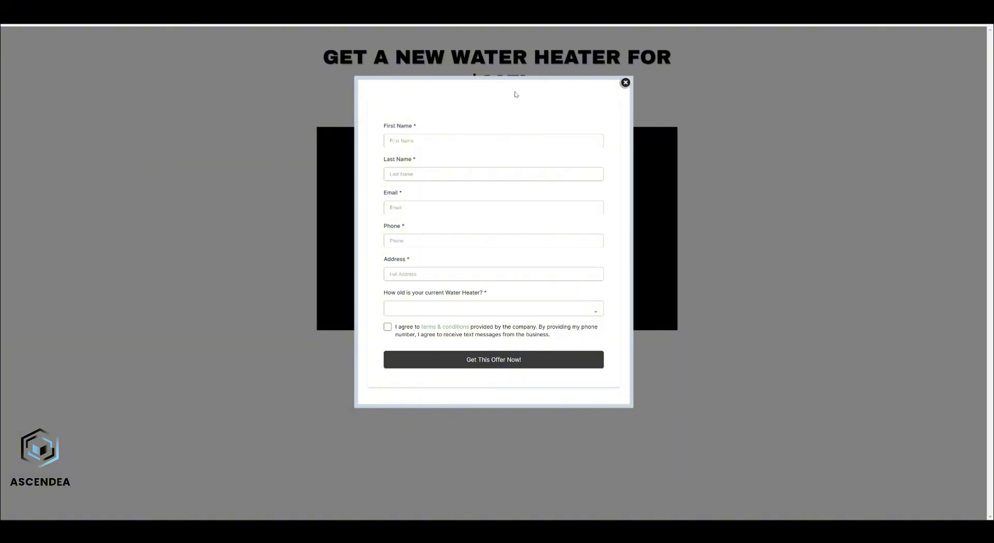
{"action": "left_click", "coordinate": [625, 82]}
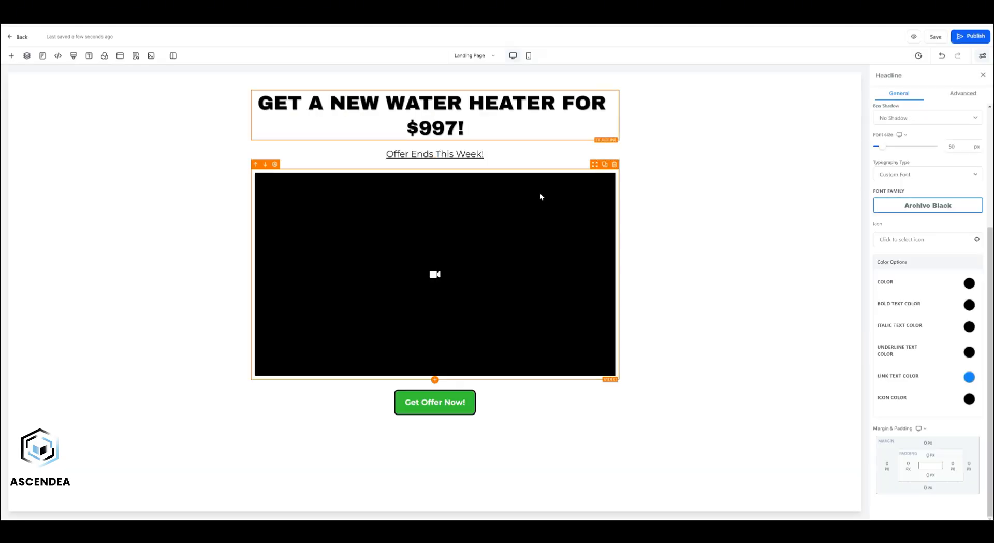
Step: Reopen the popup and add a headline element directly below the Water Heater Form
{"action": "left_click", "coordinate": [120, 56]}
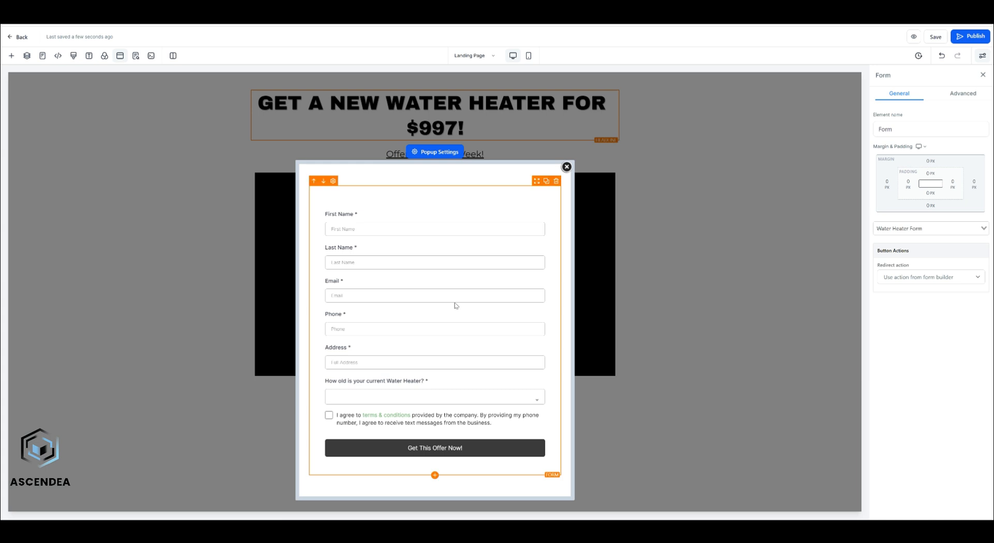
{"action": "left_click", "coordinate": [12, 55]}
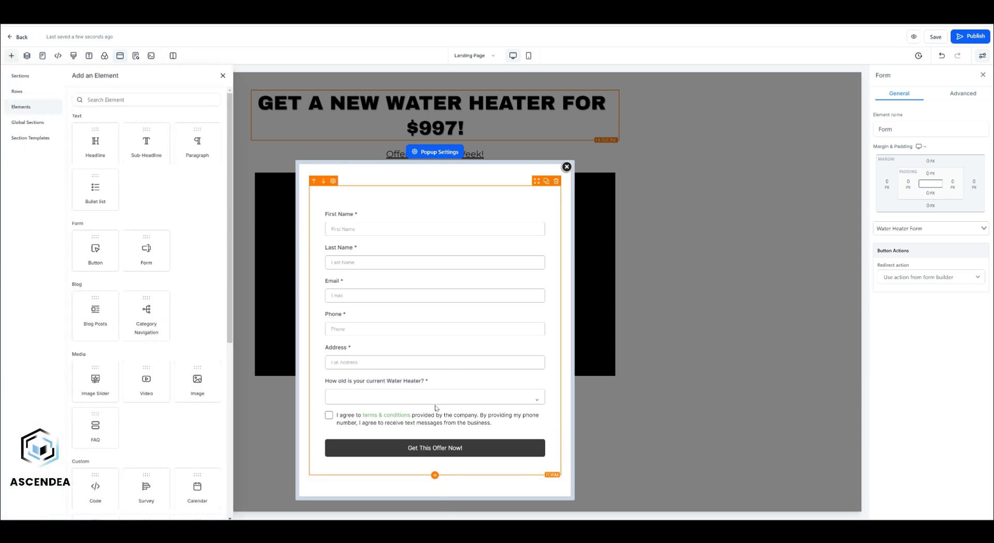
{"action": "left_click_drag", "start_coordinate": [136, 147], "coordinate": [433, 477]}
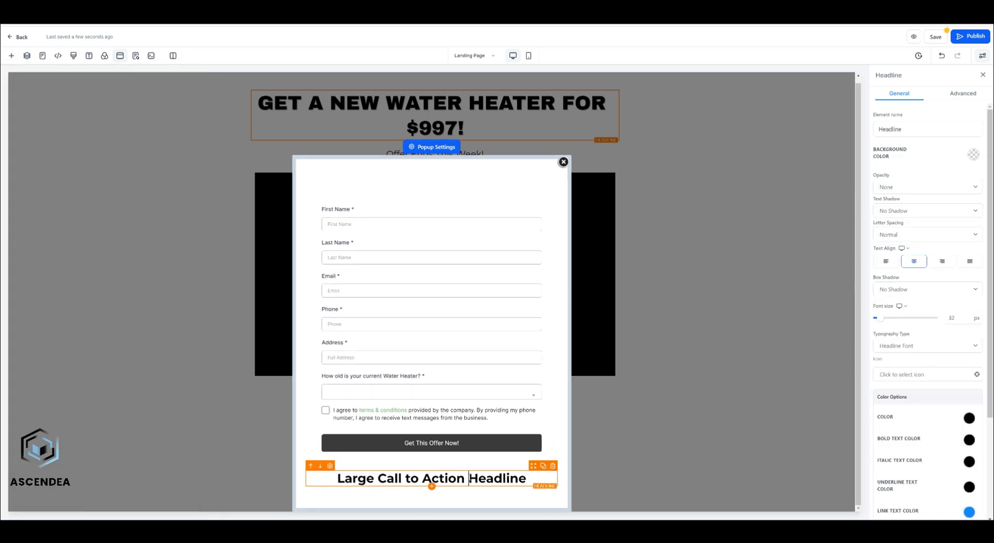
Step: Replace the popup headline's placeholder text with "Fill In Your Info Below!"
{"action": "triple_click", "coordinate": [470, 477]}
{"action": "type", "text": "Fill In ouy"}
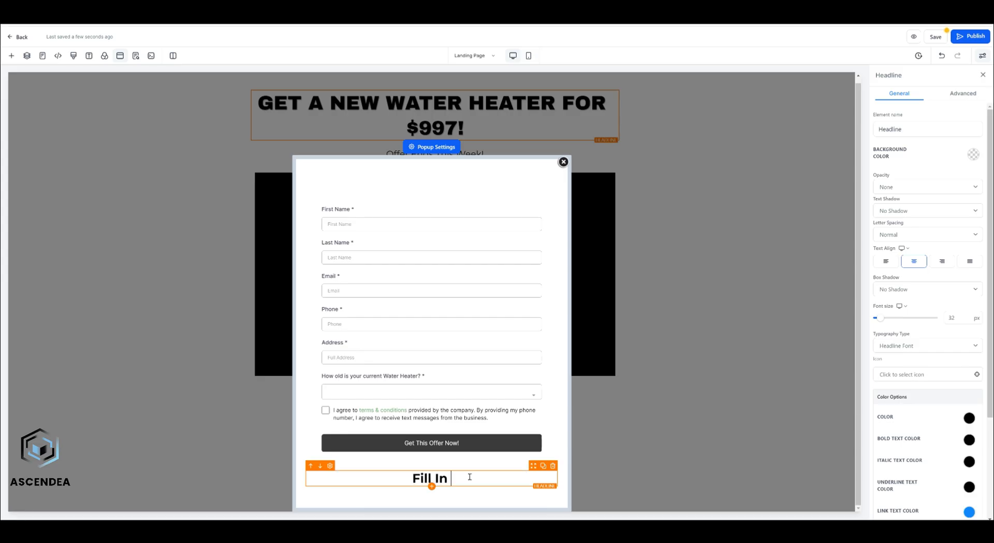
{"action": "key", "text": "BackSpace"}
{"action": "key", "text": "BackSpace"}
{"action": "key", "text": "BackSpace"}
{"action": "type", "text": "Your INfo"}
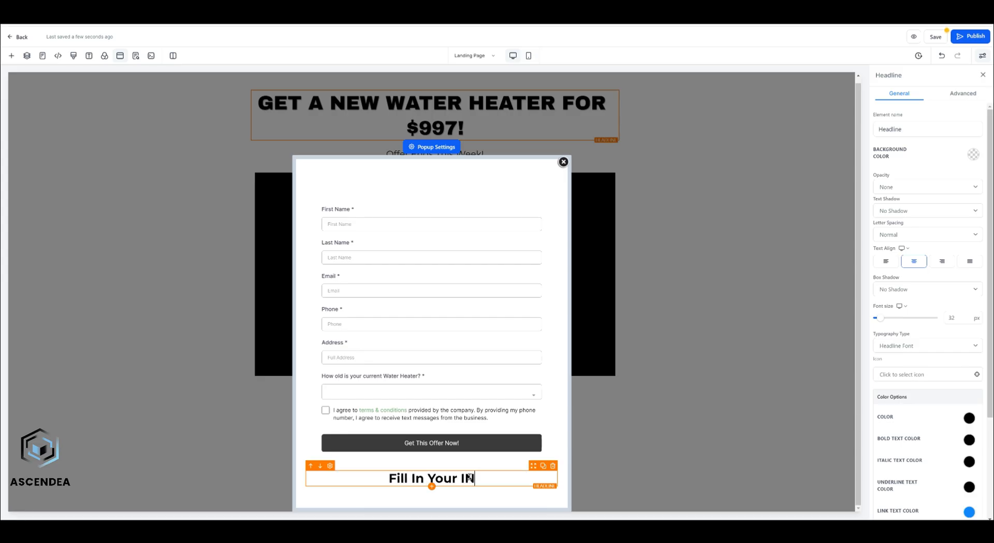
{"action": "key", "text": "BackSpace"}
{"action": "key", "text": "BackSpace"}
{"action": "key", "text": "BackSpace"}
{"action": "key", "text": "BackSpace"}
{"action": "type", "text": "nfo"}
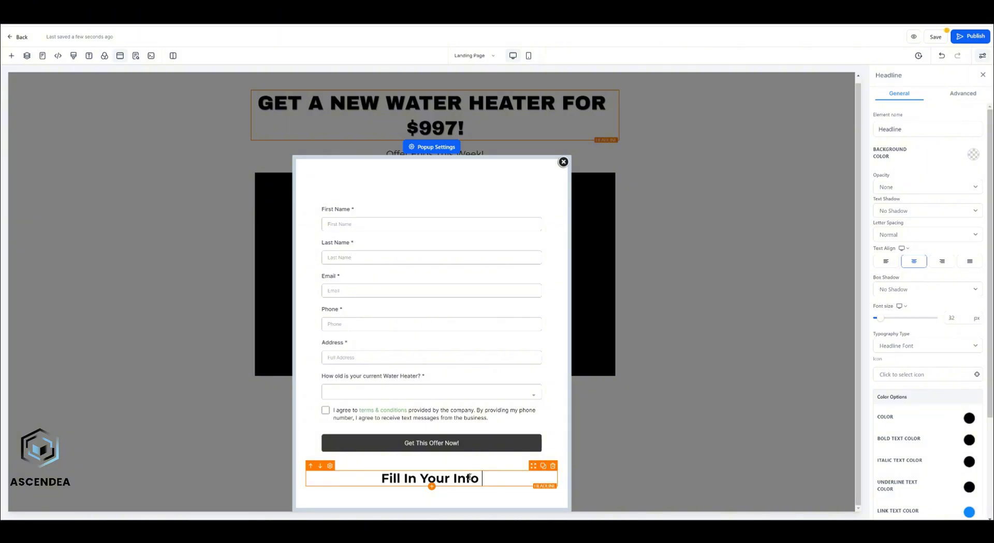
{"action": "type", "text": " Below!"}
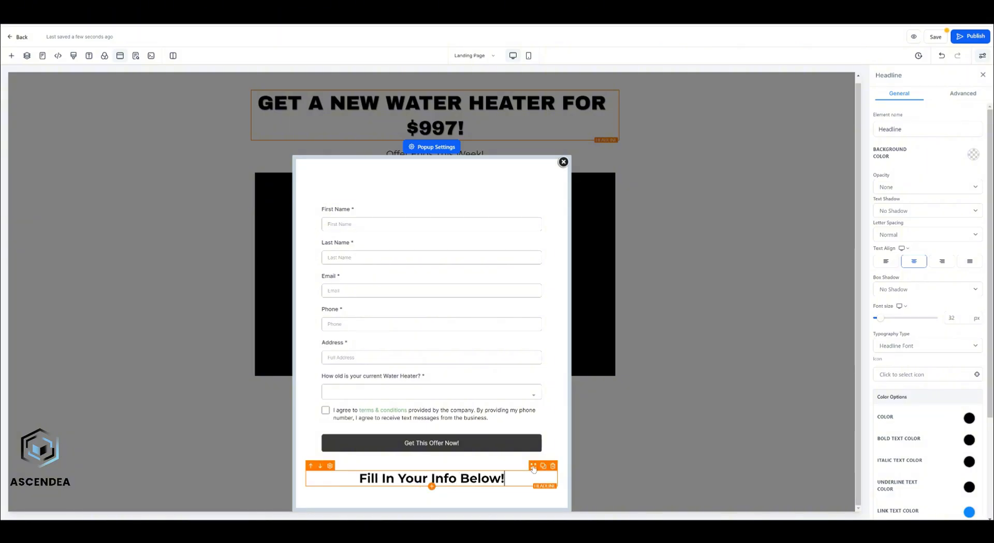
Step: Move the "Fill In Your Info Below!" headline above the form, close the popup and save the page
{"action": "left_click_drag", "start_coordinate": [533, 467], "coordinate": [527, 183]}
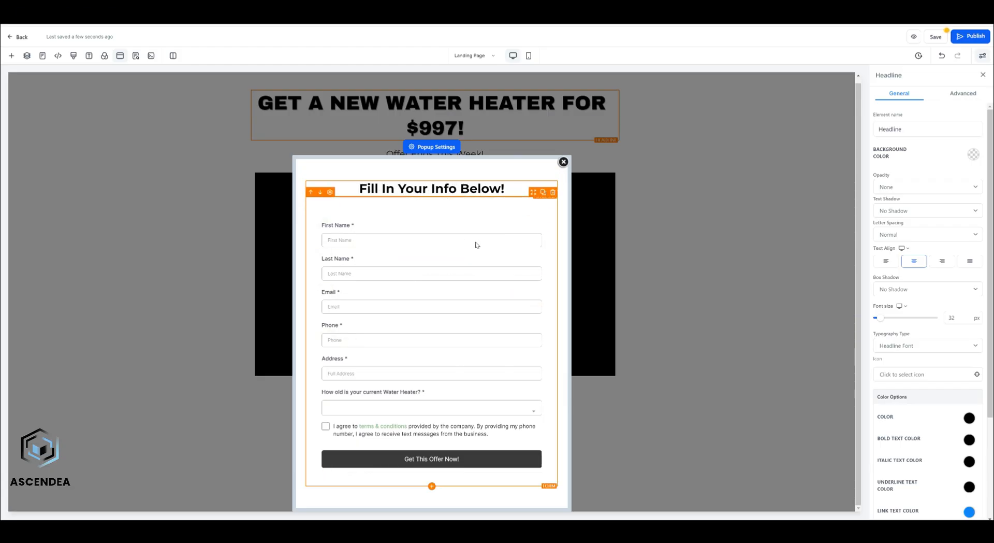
{"action": "left_click", "coordinate": [504, 253]}
{"action": "left_click", "coordinate": [488, 495]}
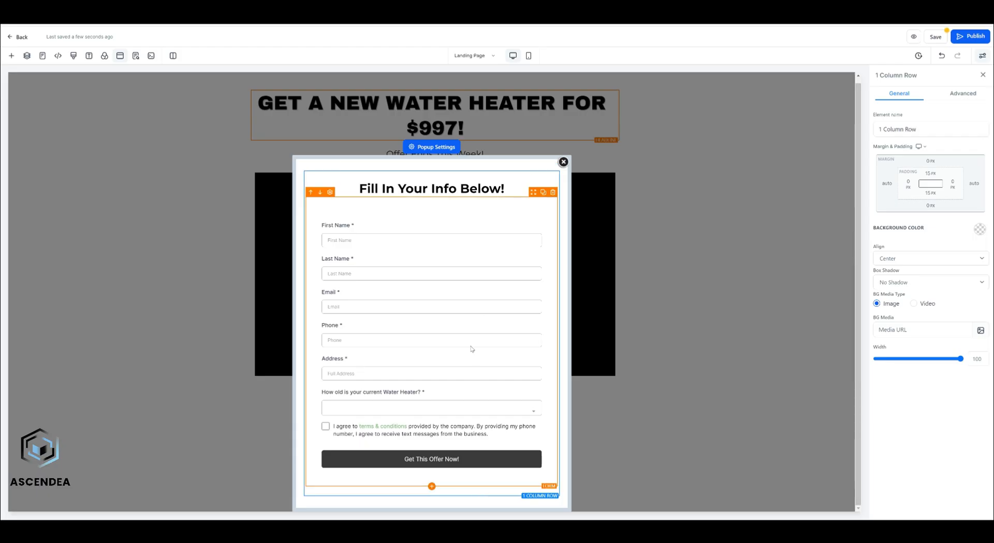
{"action": "left_click", "coordinate": [564, 162]}
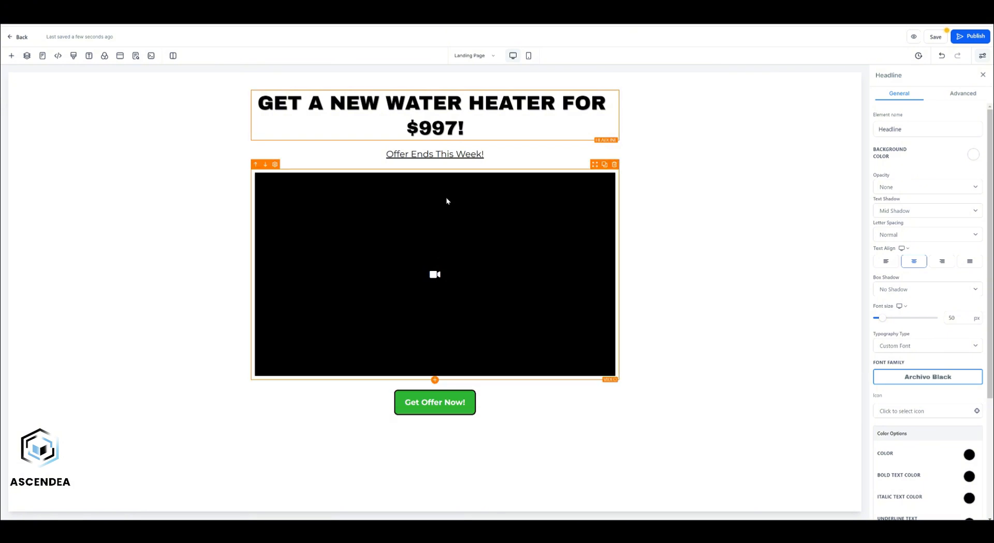
{"action": "left_click", "coordinate": [932, 37]}
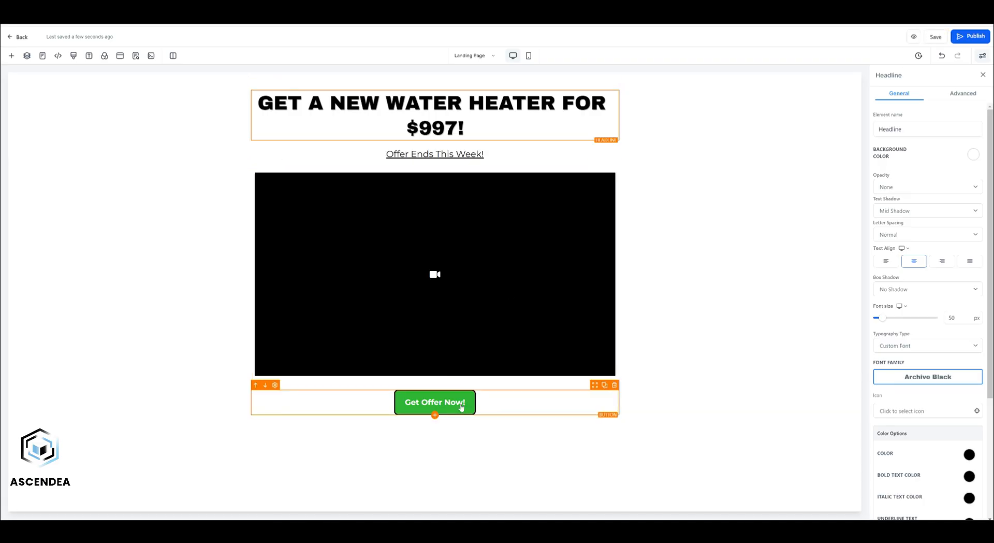
Step: Reopen the popup and set the Water Heater Form's redirect action to Go to Next step
{"action": "left_click", "coordinate": [120, 56]}
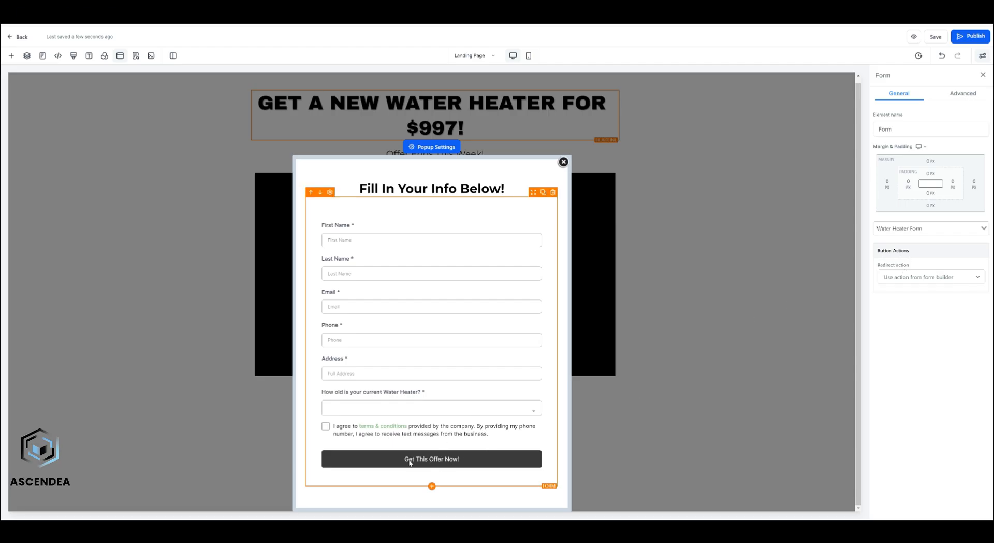
{"action": "left_click", "coordinate": [912, 279]}
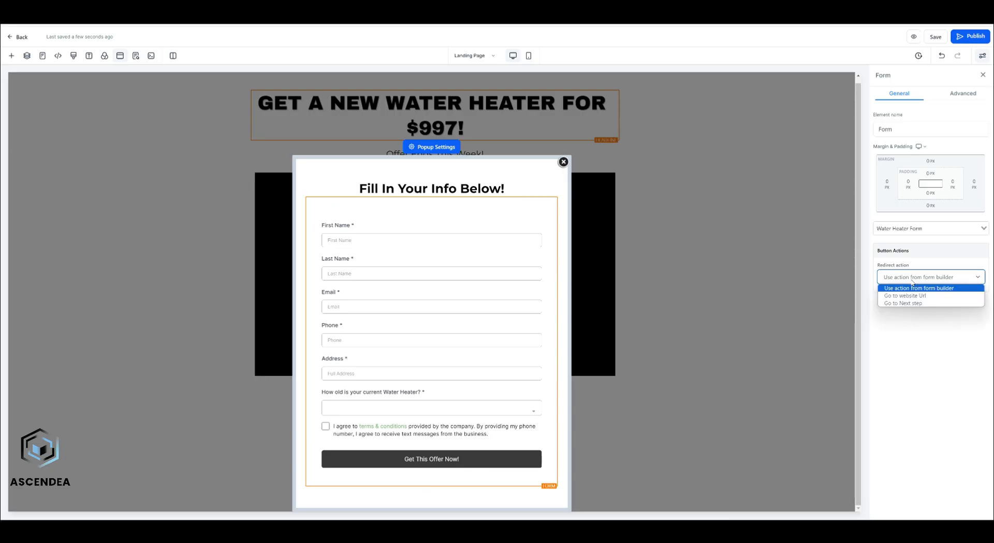
{"action": "left_click", "coordinate": [902, 304]}
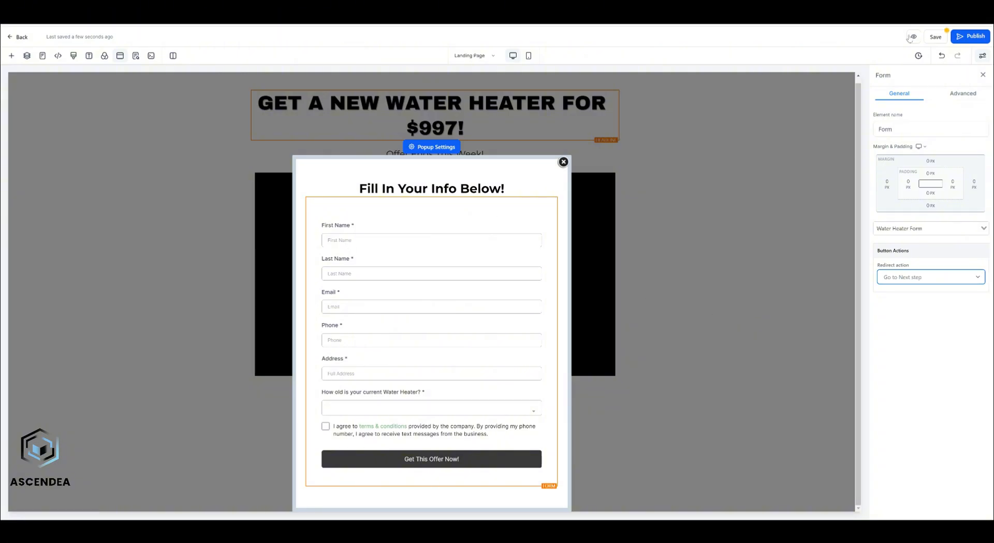
Step: Save the landing page, return to the funnel and add a new step named "Thank You!" with the path "/thankyou"
{"action": "left_click", "coordinate": [938, 37]}
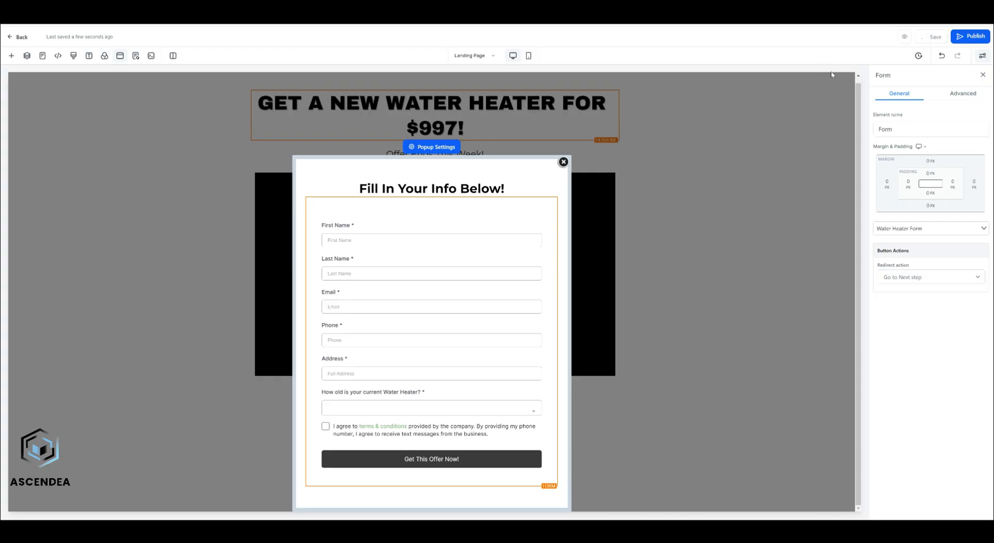
{"action": "left_click", "coordinate": [21, 37]}
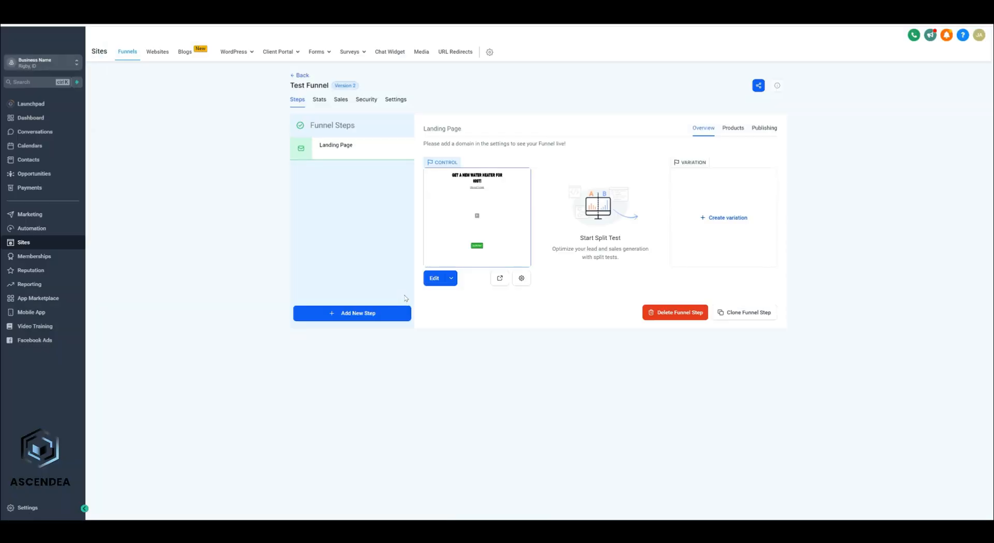
{"action": "left_click", "coordinate": [357, 317]}
{"action": "type", "text": "Thank You!"}
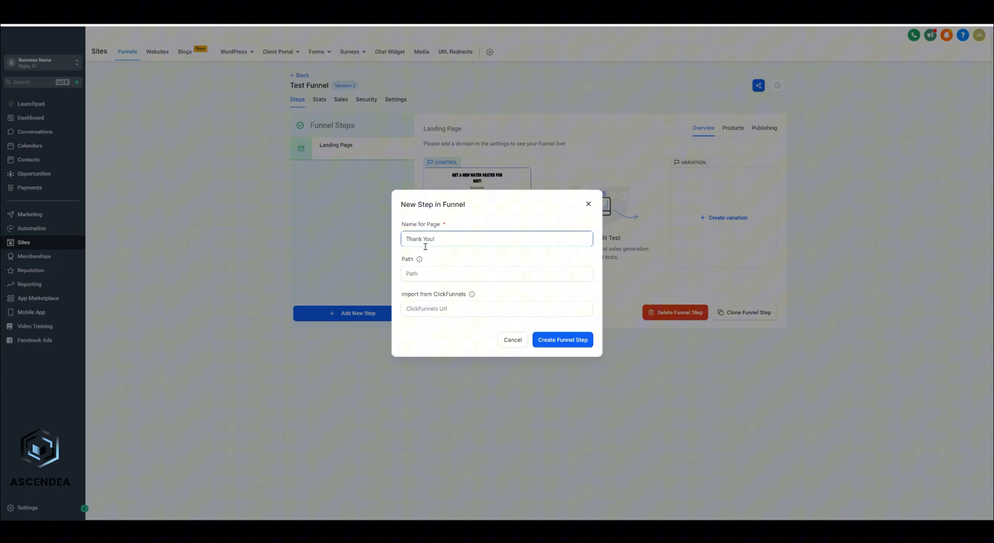
{"action": "left_click", "coordinate": [436, 273]}
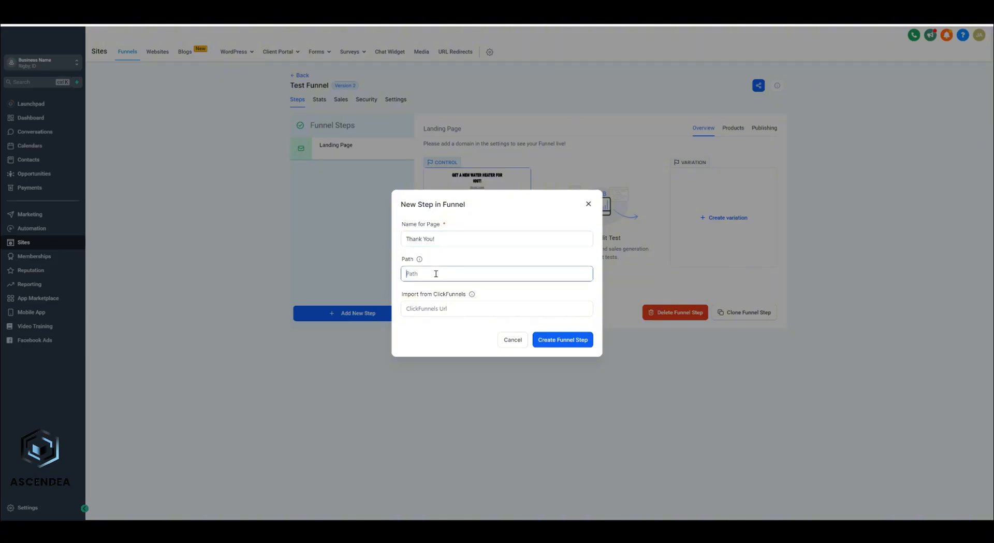
{"action": "type", "text": "/thankyou"}
{"action": "left_click", "coordinate": [567, 341]}
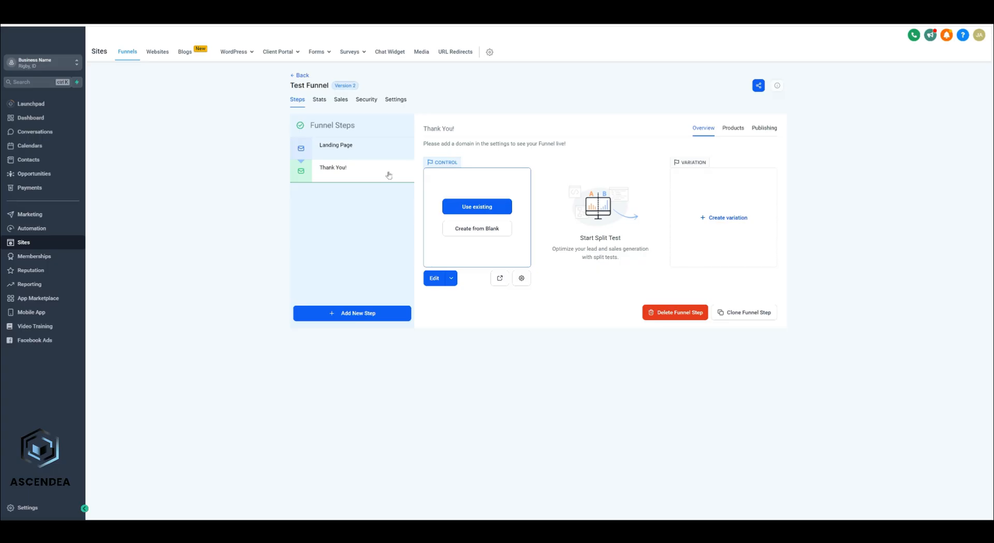
Step: Import the Landing Page from Test Funnel as the existing page for the "Thank You!" step
{"action": "mouse_move", "coordinate": [387, 166]}
{"action": "left_click", "coordinate": [480, 206]}
{"action": "left_click", "coordinate": [437, 274]}
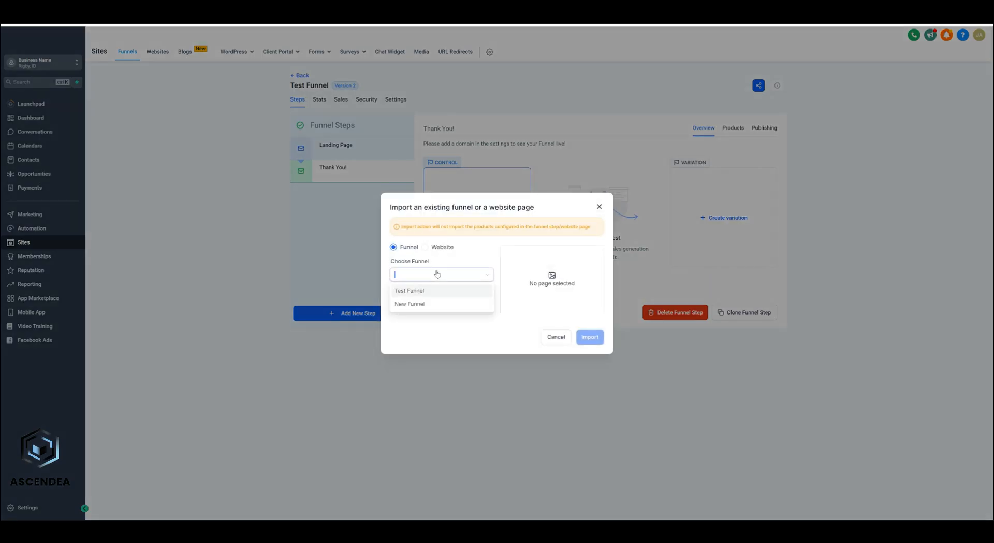
{"action": "left_click", "coordinate": [409, 293]}
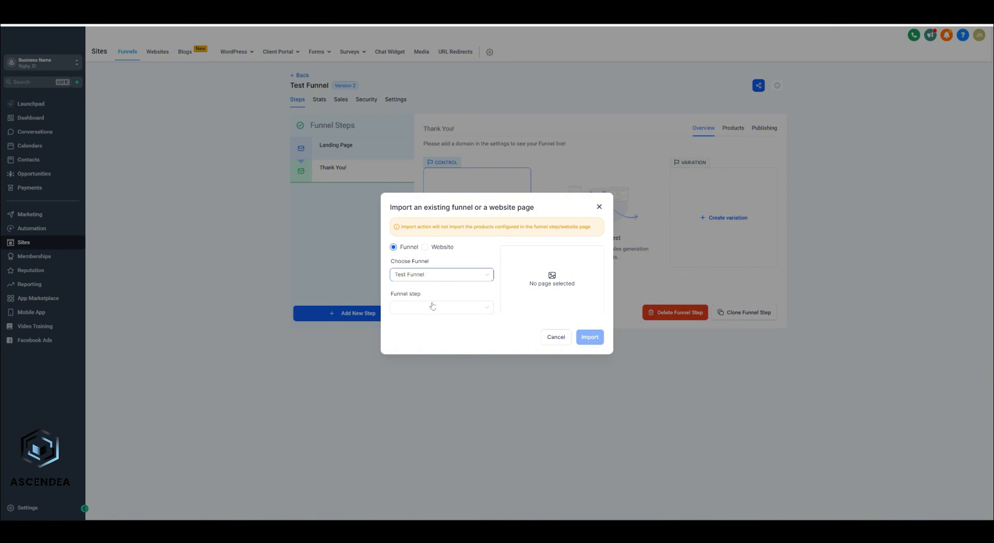
{"action": "left_click", "coordinate": [433, 307]}
{"action": "left_click", "coordinate": [420, 323]}
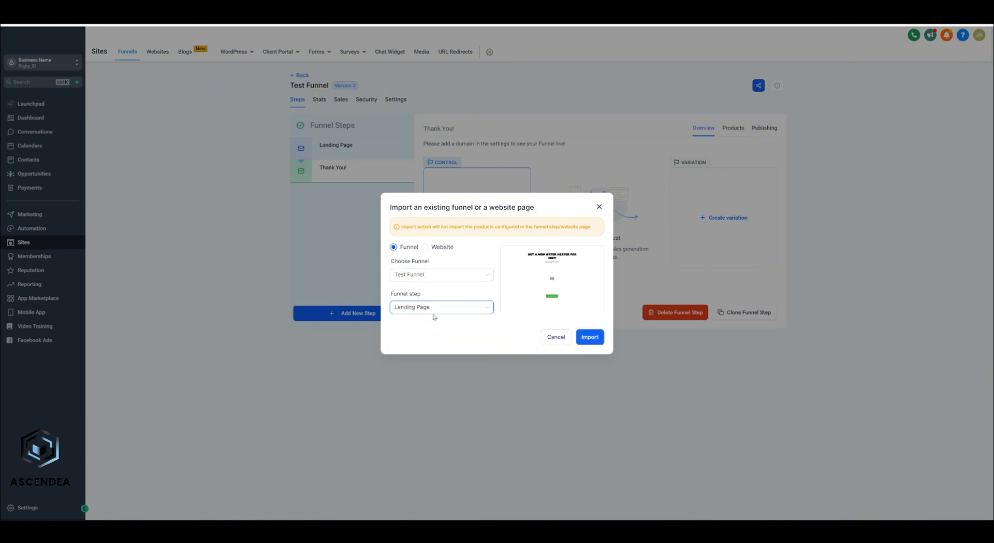
{"action": "left_click", "coordinate": [590, 338]}
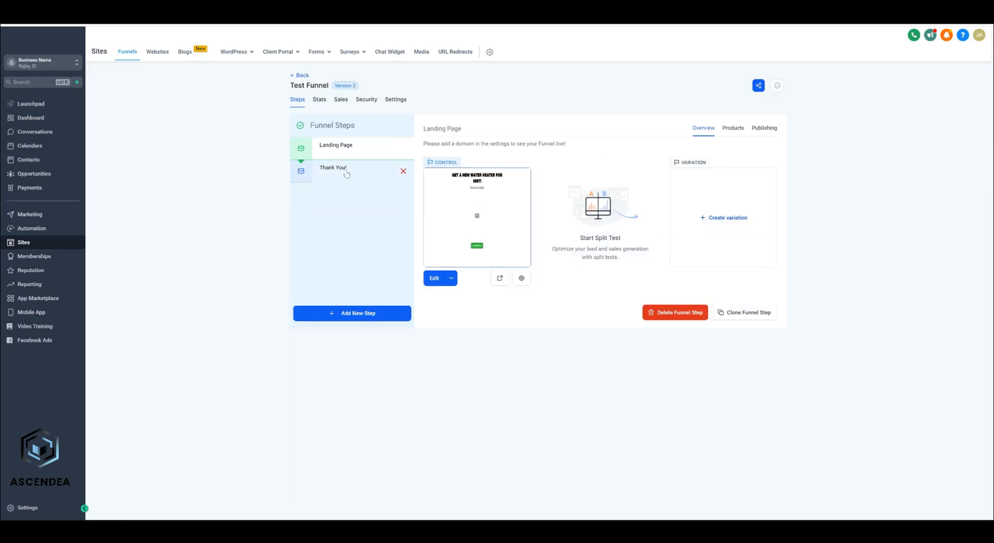
Step: Compare the Landing Page and "Thank You!" steps, and open the "Thank You!" page for editing
{"action": "left_click", "coordinate": [345, 152]}
{"action": "left_click", "coordinate": [345, 171]}
{"action": "left_click", "coordinate": [346, 150]}
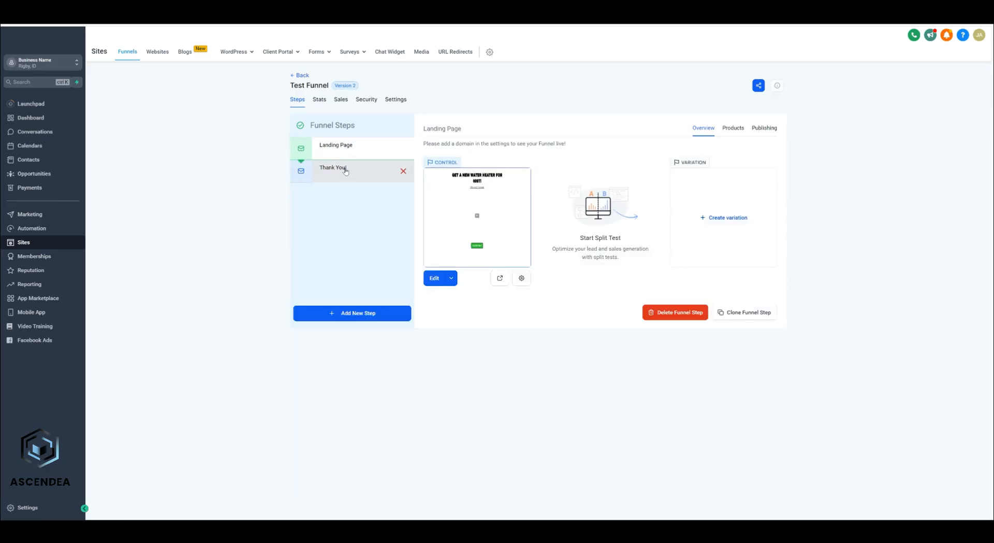
{"action": "left_click", "coordinate": [345, 172]}
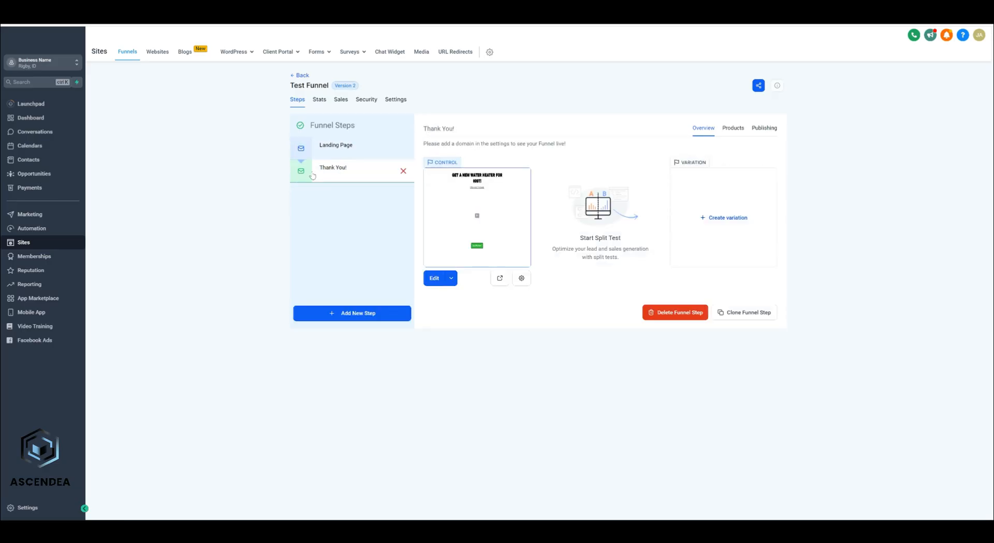
{"action": "left_click", "coordinate": [434, 278]}
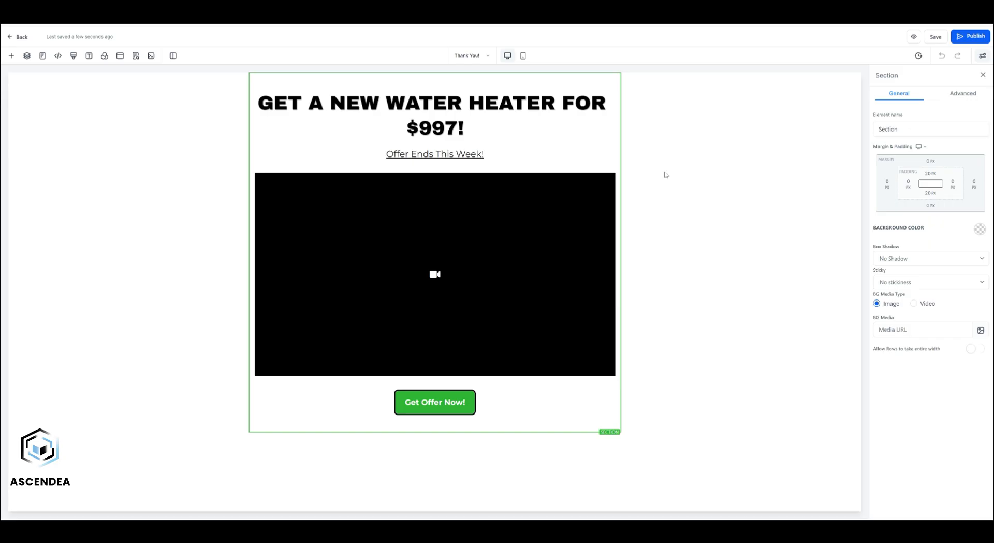
Step: Replace the headline with "Thank You!" and the sub-headline with "Someone from our team will reach out to your shortly"
{"action": "triple_click", "coordinate": [530, 112]}
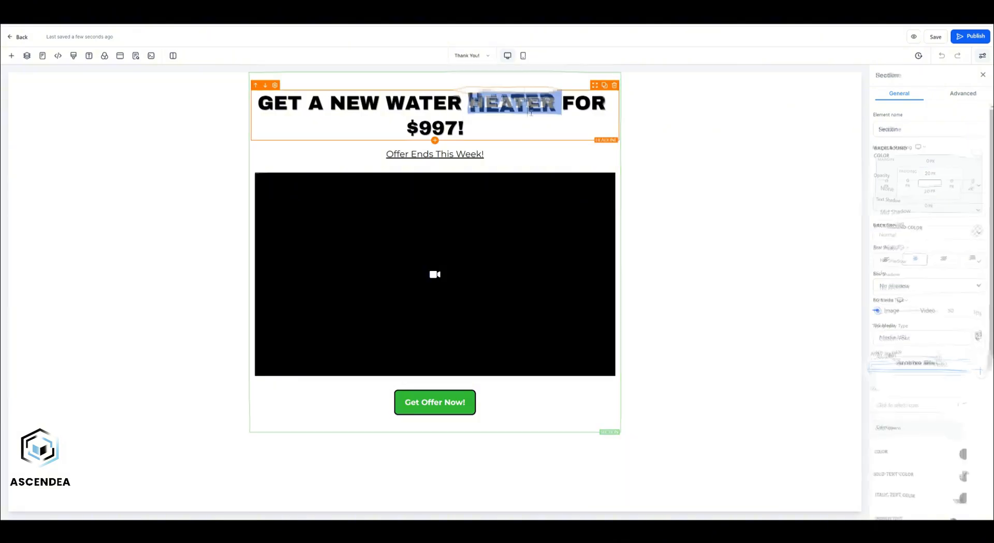
{"action": "type", "text": "Thank You!"}
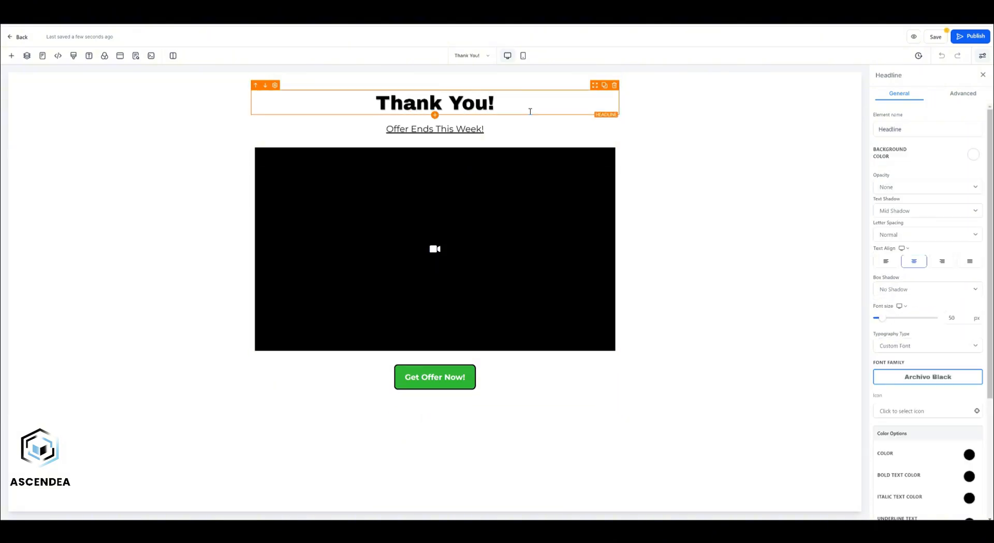
{"action": "triple_click", "coordinate": [466, 129]}
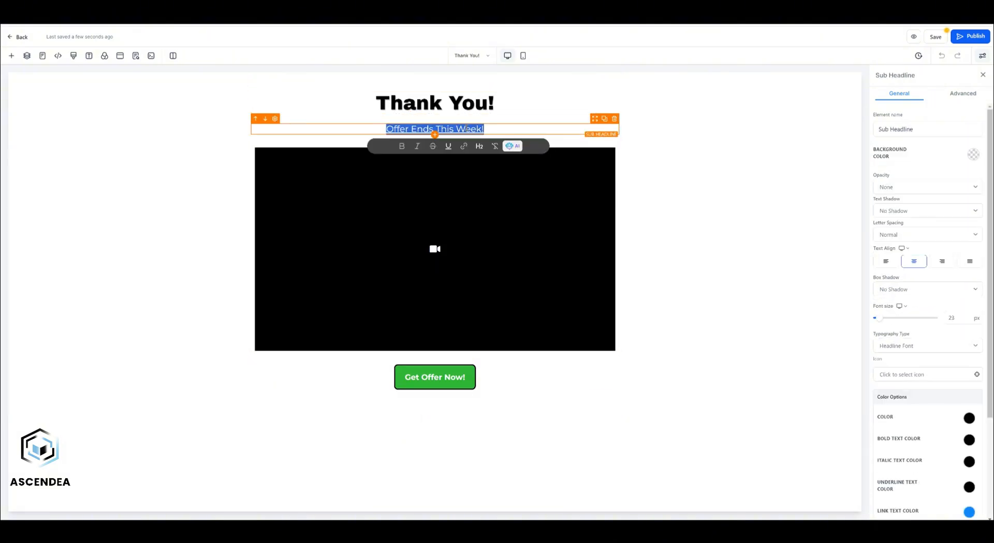
{"action": "type", "text": "Someone will"}
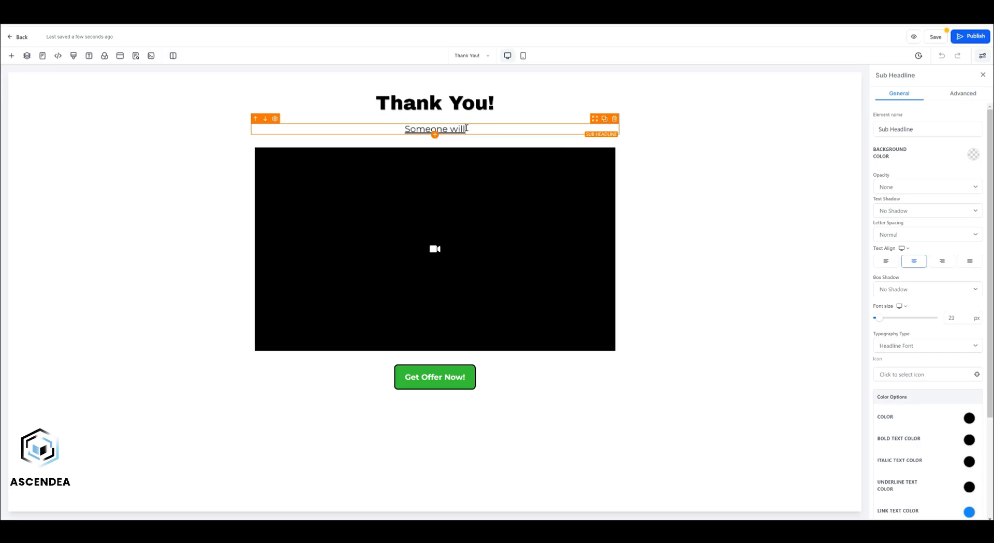
{"action": "type", "text": " reach"}
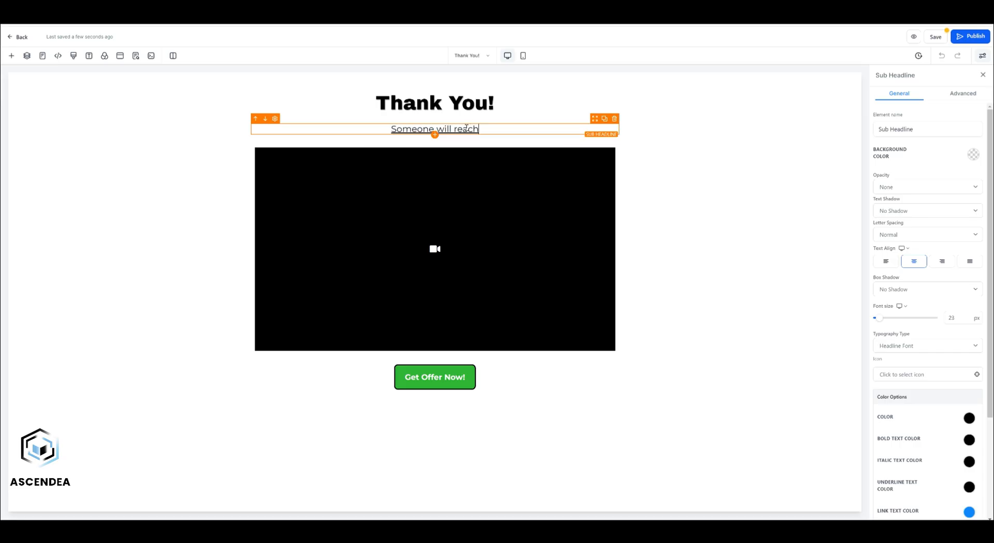
{"action": "type", "text": " out to your shortly"}
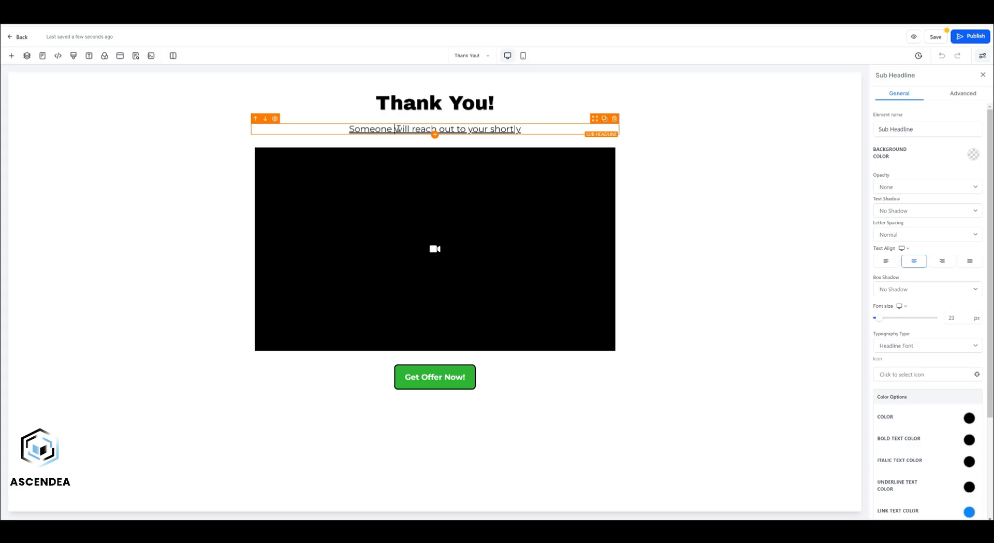
{"action": "type", "text": "from our team"}
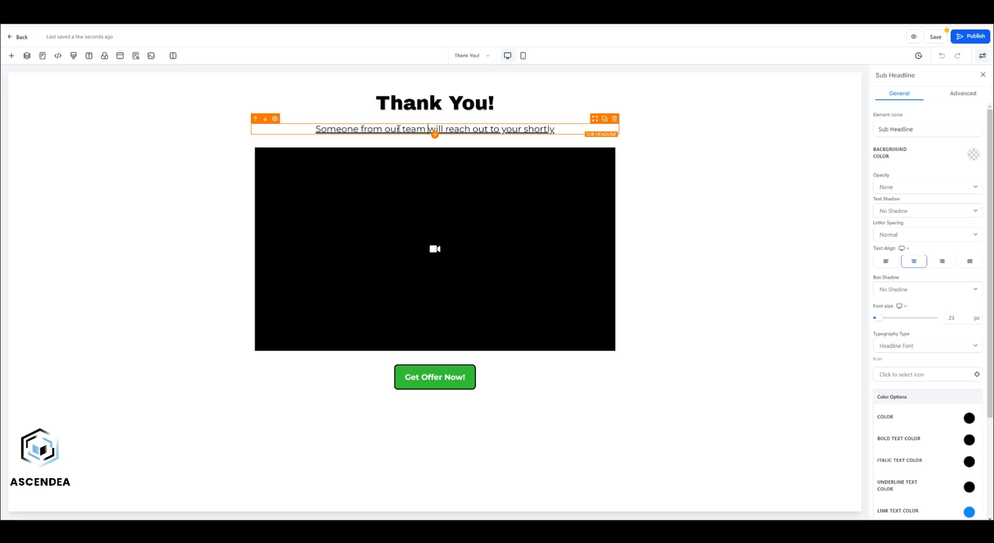
Step: Replace the "Get Offer Now!" button below the video with a Calendar element that uses the calendar named "calendar"
{"action": "left_click", "coordinate": [462, 228]}
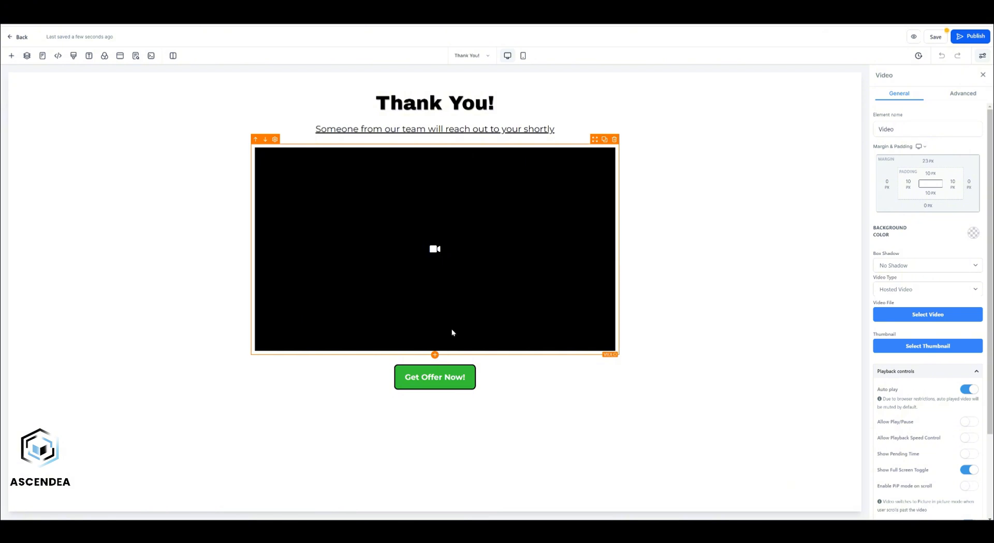
{"action": "left_click", "coordinate": [614, 357]}
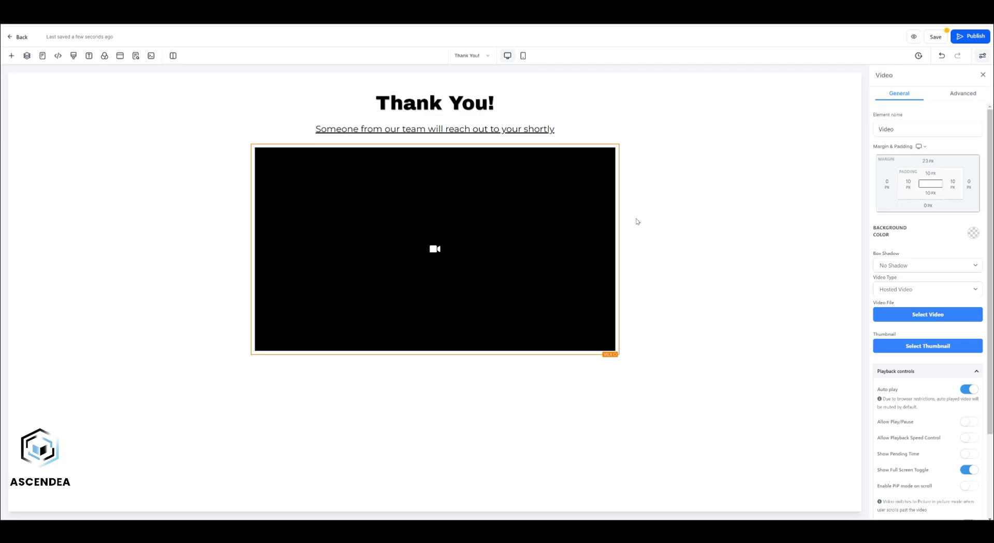
{"action": "left_click", "coordinate": [435, 355]}
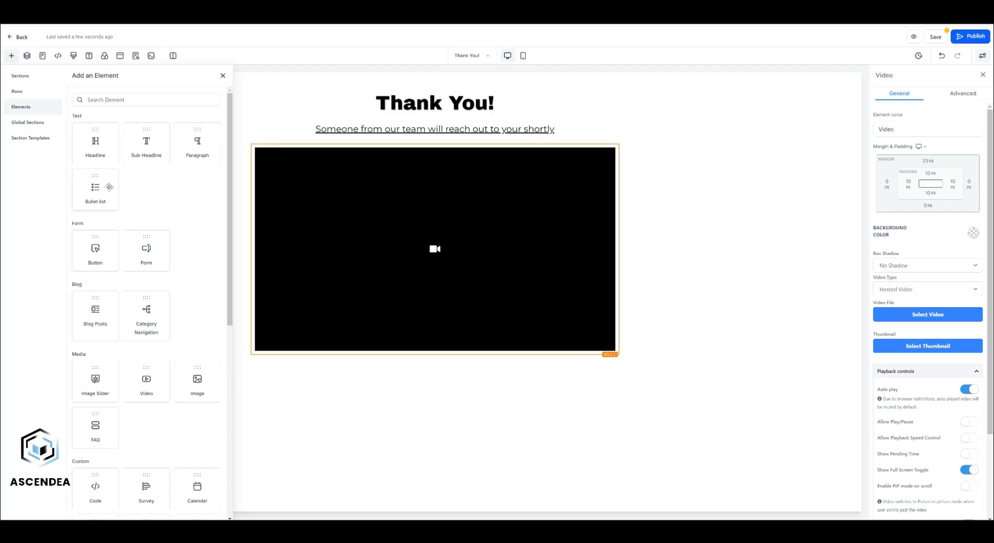
{"action": "scroll", "coordinate": [103, 207], "scroll_direction": "down", "scroll_amount": 3}
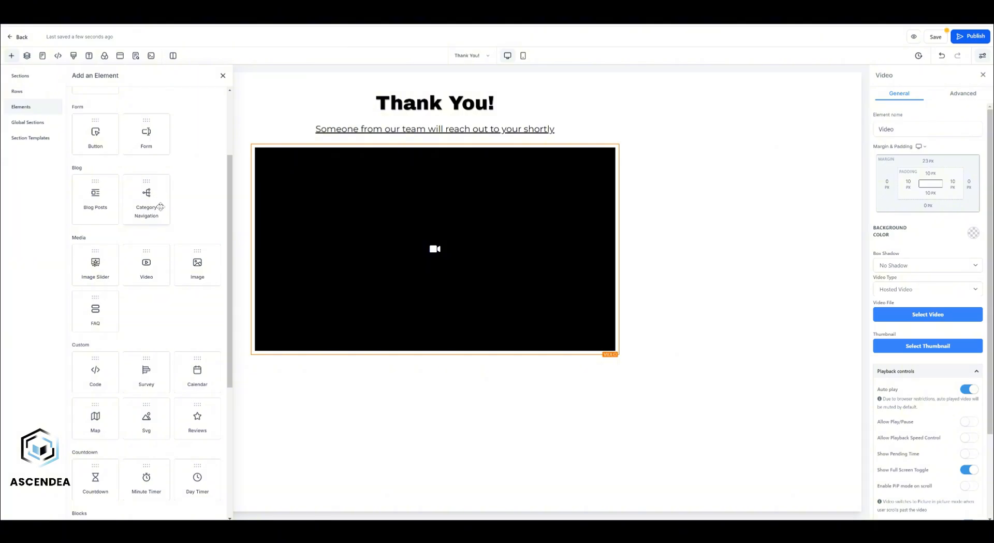
{"action": "scroll", "coordinate": [154, 207], "scroll_direction": "down", "scroll_amount": 2}
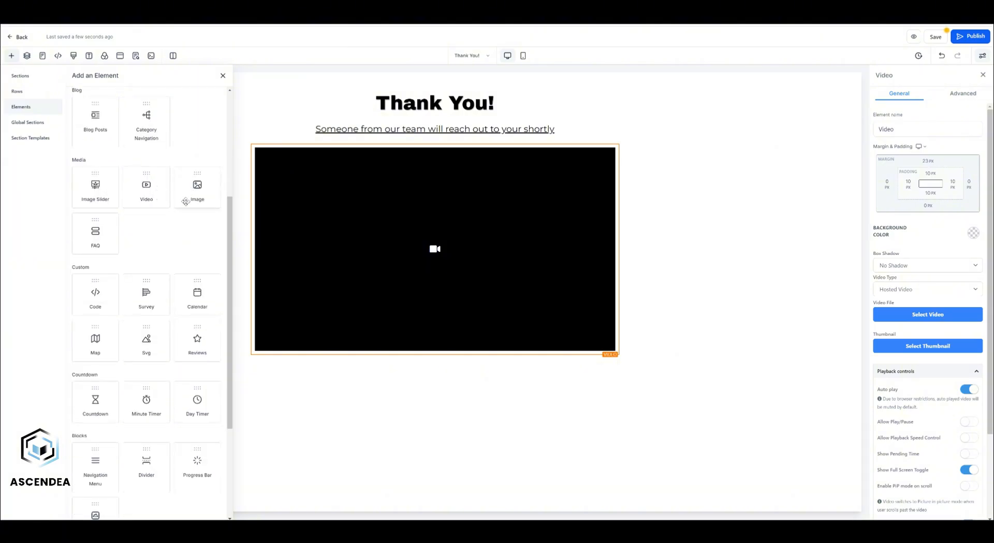
{"action": "scroll", "coordinate": [155, 207], "scroll_direction": "down", "scroll_amount": 2}
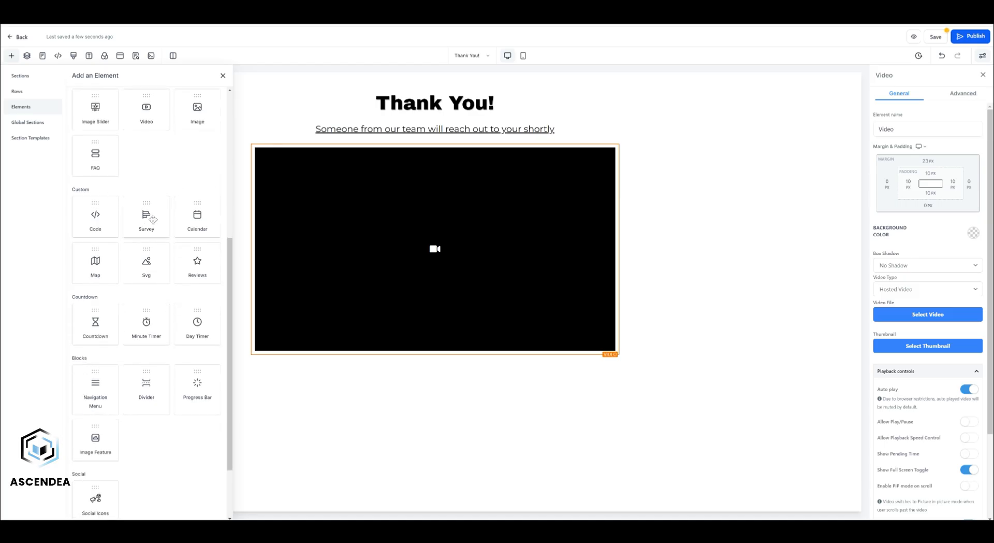
{"action": "left_click", "coordinate": [200, 222]}
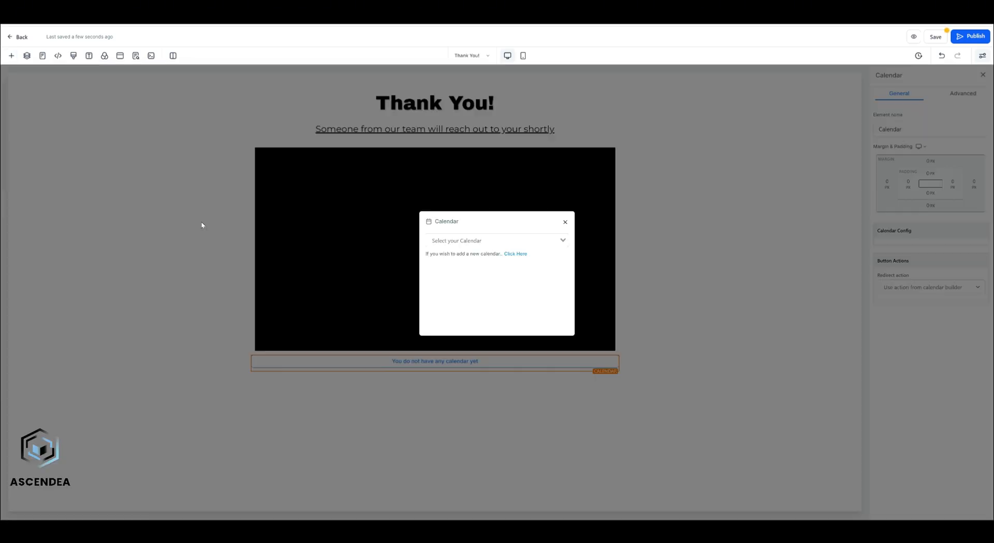
{"action": "left_click", "coordinate": [470, 242]}
{"action": "left_click", "coordinate": [455, 256]}
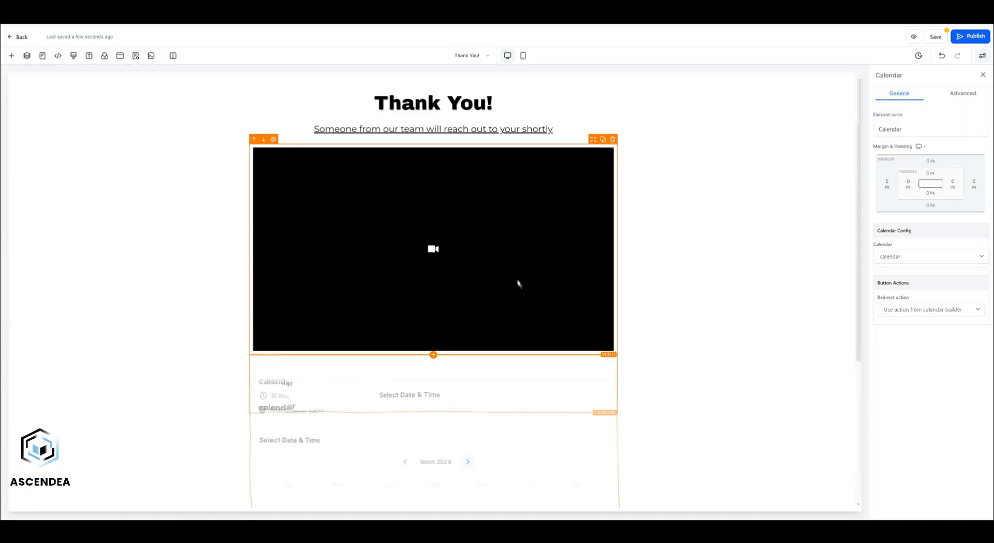
Step: Examine the thank-you page's layout from the headline down to the end of the booking calendar
{"action": "scroll", "coordinate": [518, 283], "scroll_direction": "down", "scroll_amount": 4}
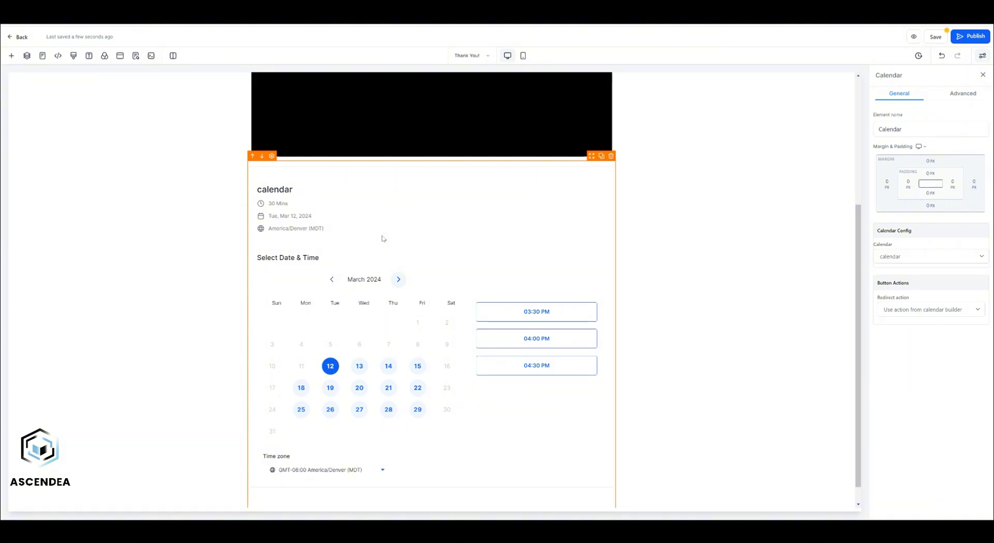
{"action": "scroll", "coordinate": [383, 238], "scroll_direction": "down", "scroll_amount": 1}
{"action": "scroll", "coordinate": [402, 216], "scroll_direction": "up", "scroll_amount": 4}
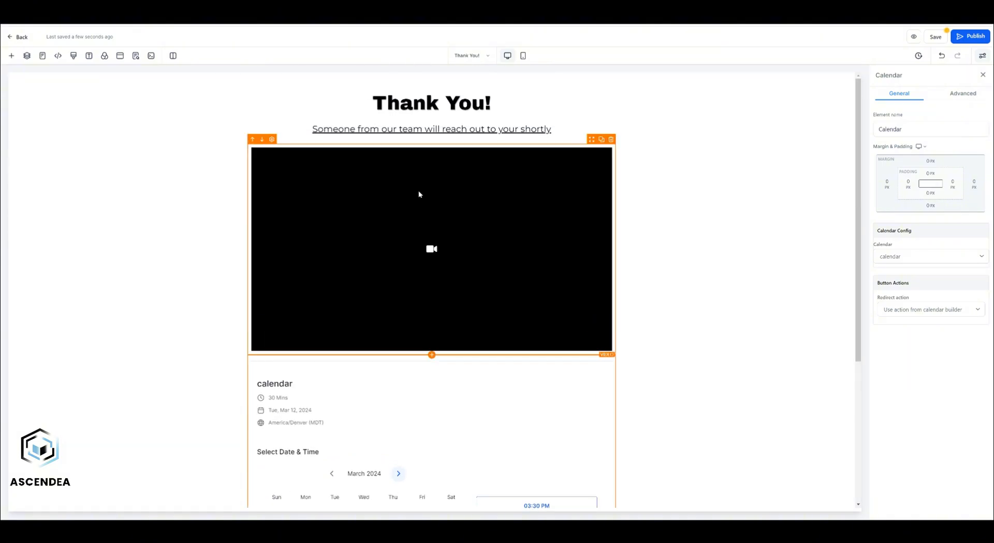
{"action": "scroll", "coordinate": [420, 193], "scroll_direction": "down", "scroll_amount": 4}
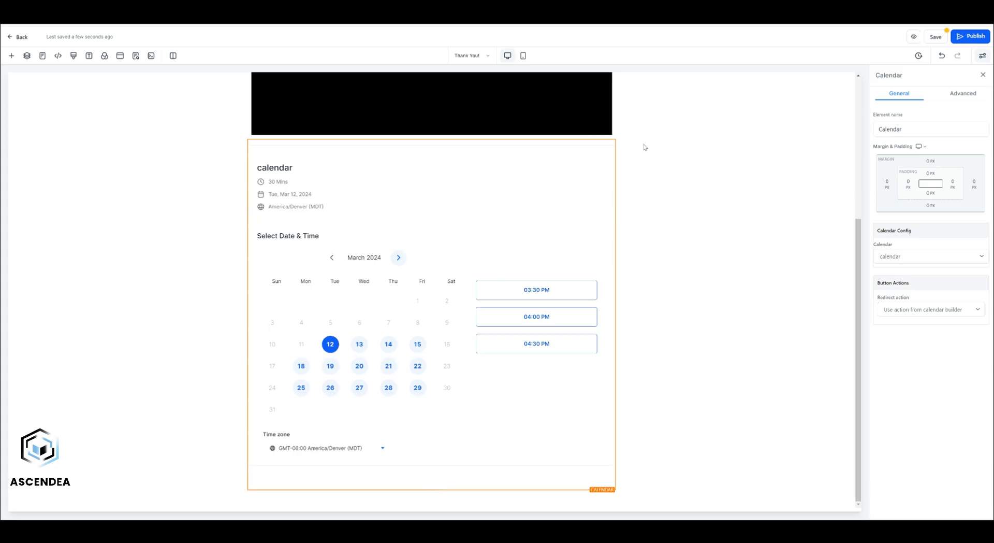
{"action": "scroll", "coordinate": [645, 147], "scroll_direction": "up", "scroll_amount": 4}
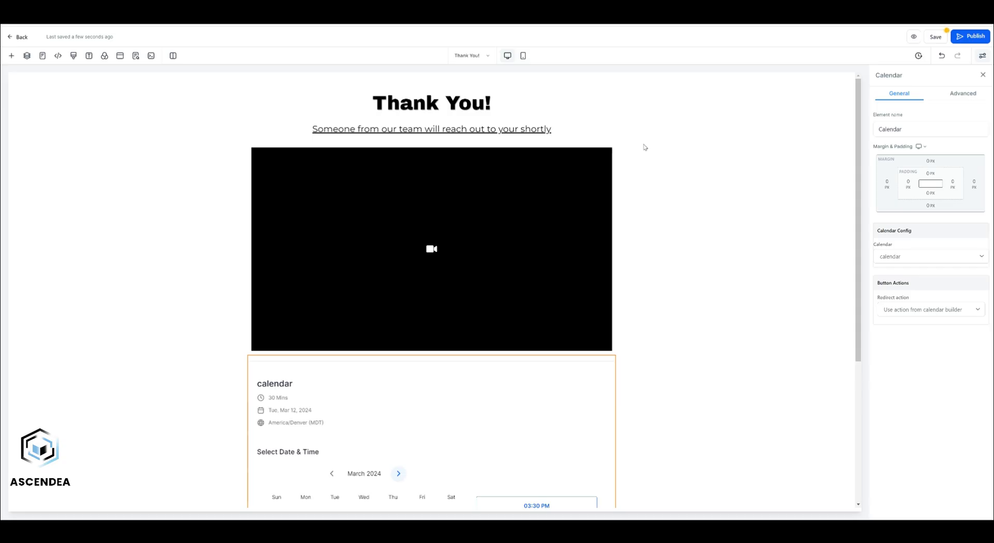
{"action": "scroll", "coordinate": [193, 91], "scroll_direction": "down", "scroll_amount": 4}
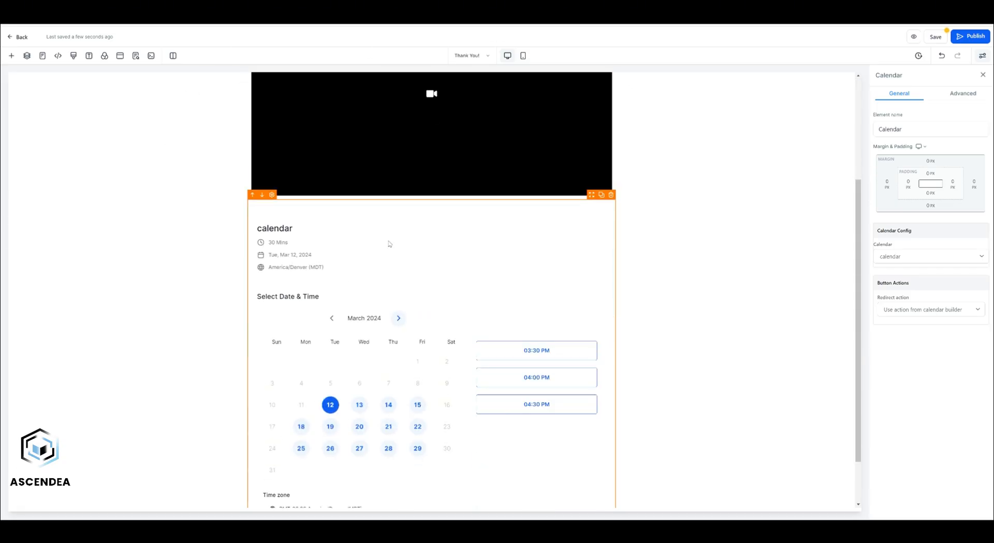
Step: Insert a Countdown element directly below the booking calendar on the thank-you page
{"action": "left_click", "coordinate": [12, 55]}
{"action": "scroll", "coordinate": [135, 207], "scroll_direction": "down", "scroll_amount": 3}
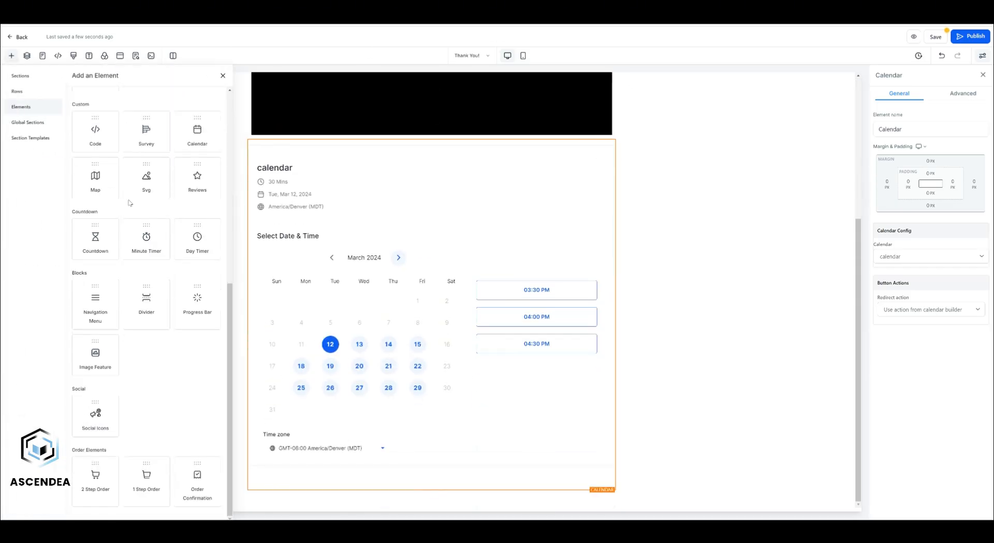
{"action": "left_click", "coordinate": [90, 237]}
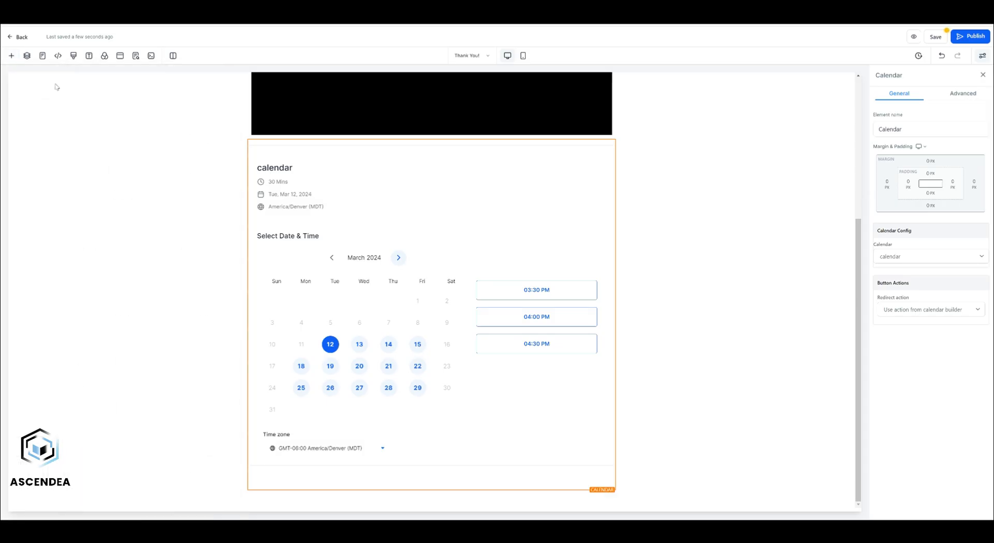
{"action": "left_click", "coordinate": [432, 491]}
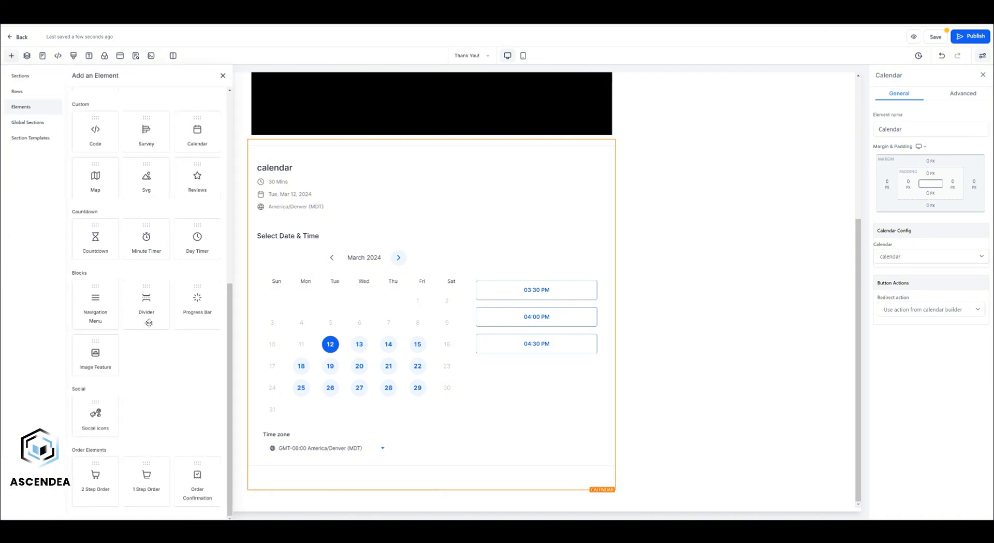
{"action": "left_click", "coordinate": [90, 237]}
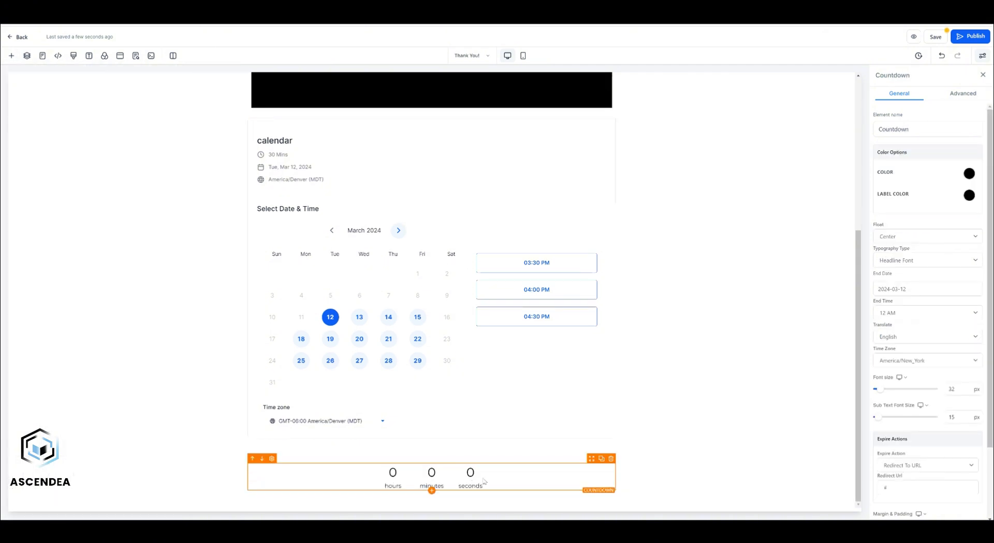
Step: Check the end time options of the countdown and remove the countdown from the page
{"action": "left_click", "coordinate": [907, 313]}
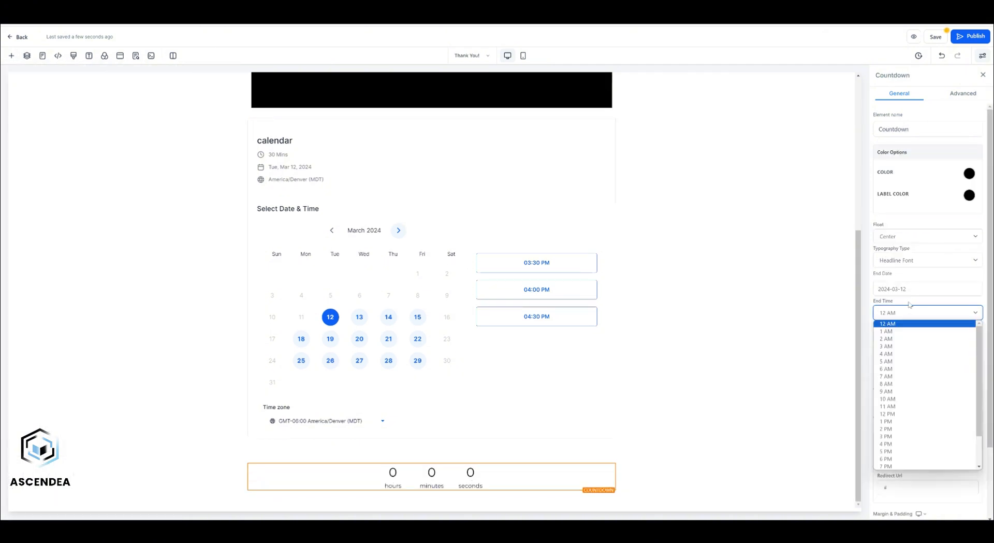
{"action": "left_click", "coordinate": [924, 279]}
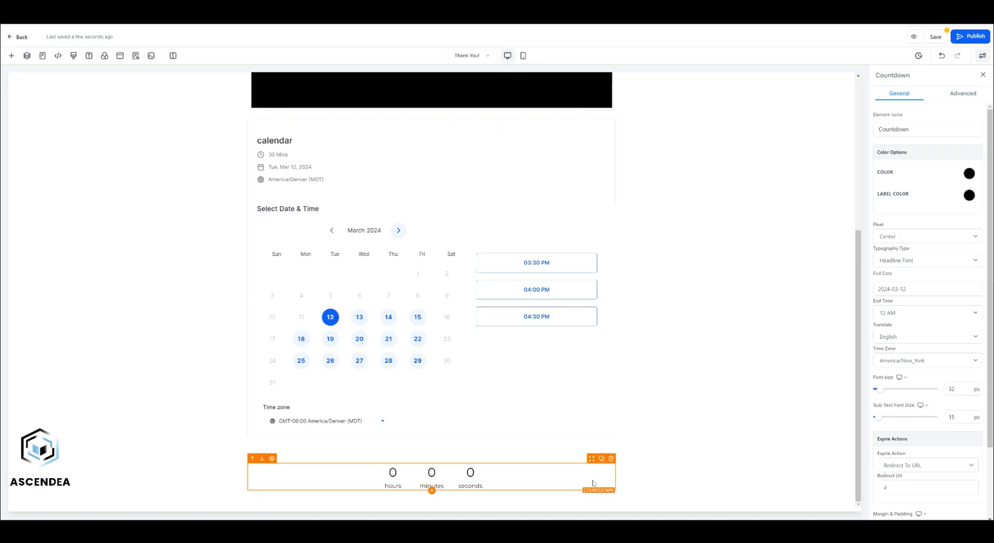
{"action": "left_click", "coordinate": [611, 458]}
Step: Add a 2 Step Order element below the booking calendar and view it in the page layout
{"action": "left_click", "coordinate": [431, 490]}
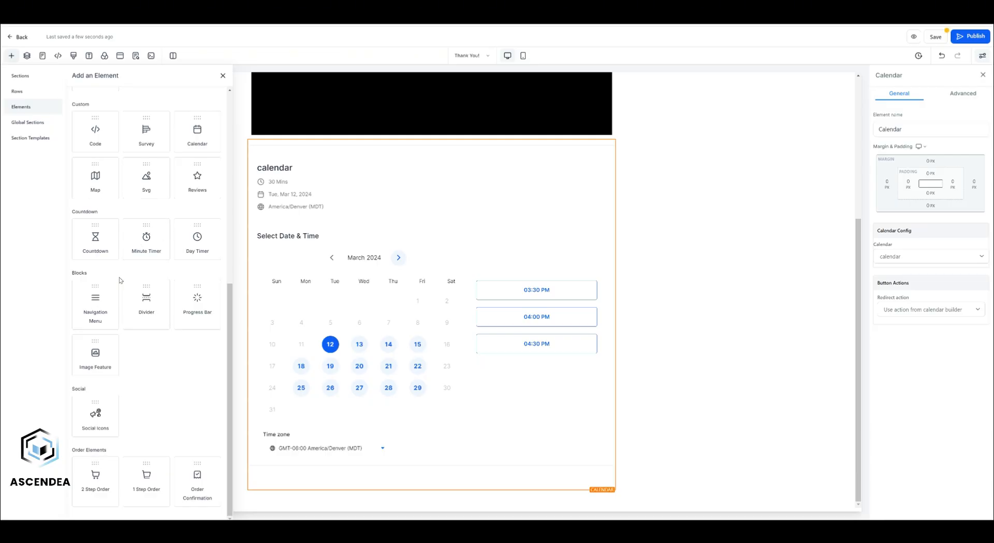
{"action": "left_click", "coordinate": [93, 486]}
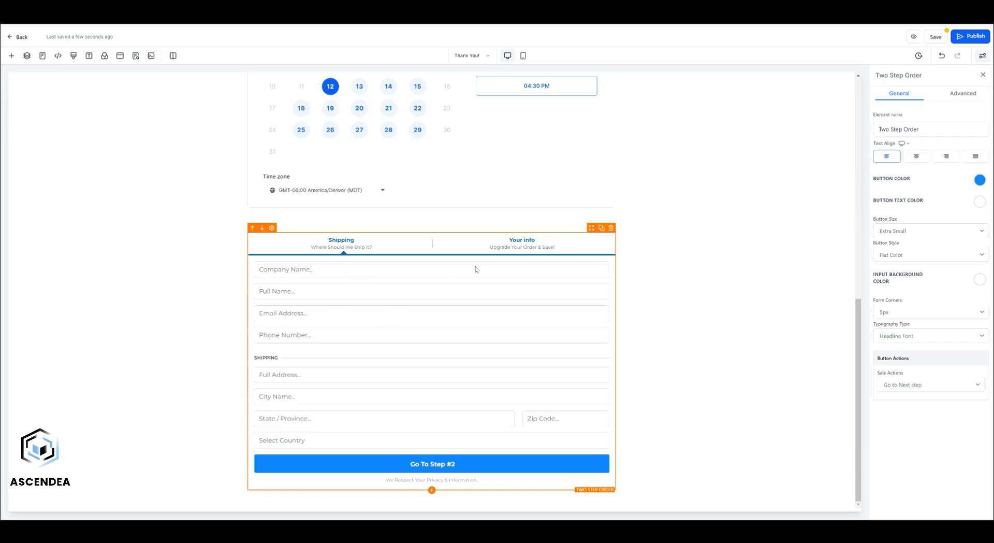
{"action": "scroll", "coordinate": [469, 280], "scroll_direction": "up", "scroll_amount": 8}
{"action": "scroll", "coordinate": [369, 299], "scroll_direction": "down", "scroll_amount": 8}
Step: Hide the shipping and company name fields in Step #1 of the order form, and display its Step #2
{"action": "left_click", "coordinate": [968, 98]}
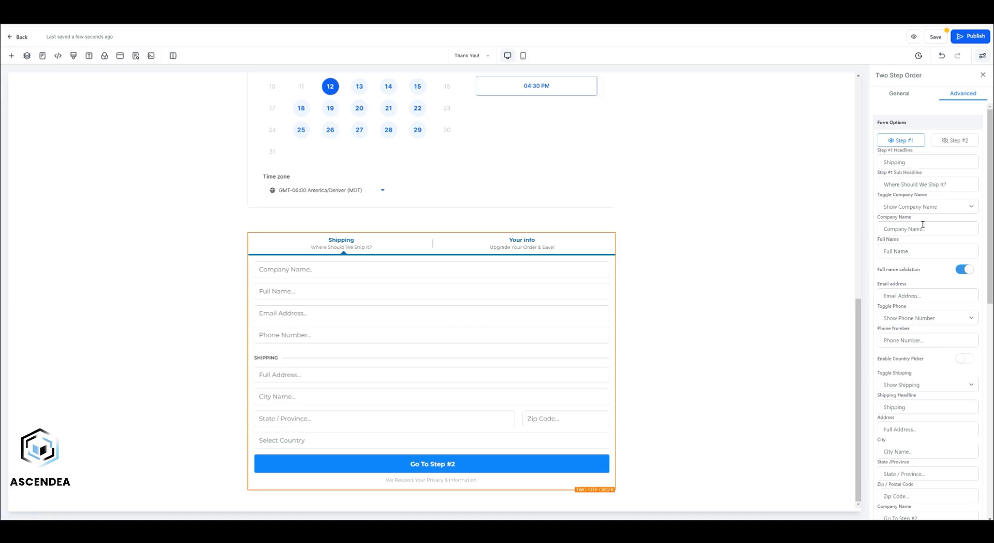
{"action": "scroll", "coordinate": [922, 249], "scroll_direction": "down", "scroll_amount": 1}
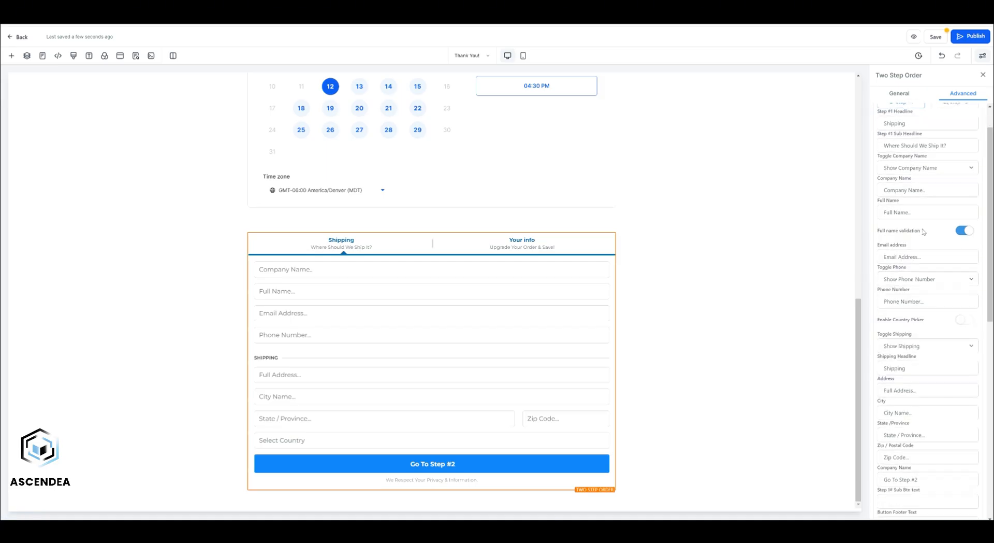
{"action": "scroll", "coordinate": [923, 231], "scroll_direction": "down", "scroll_amount": 3}
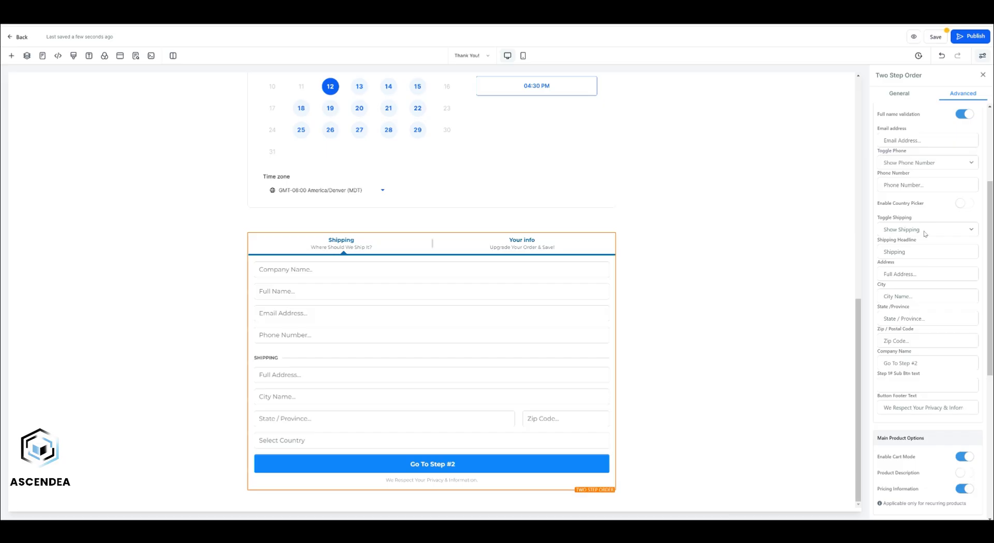
{"action": "left_click", "coordinate": [927, 230]}
{"action": "left_click", "coordinate": [915, 247]}
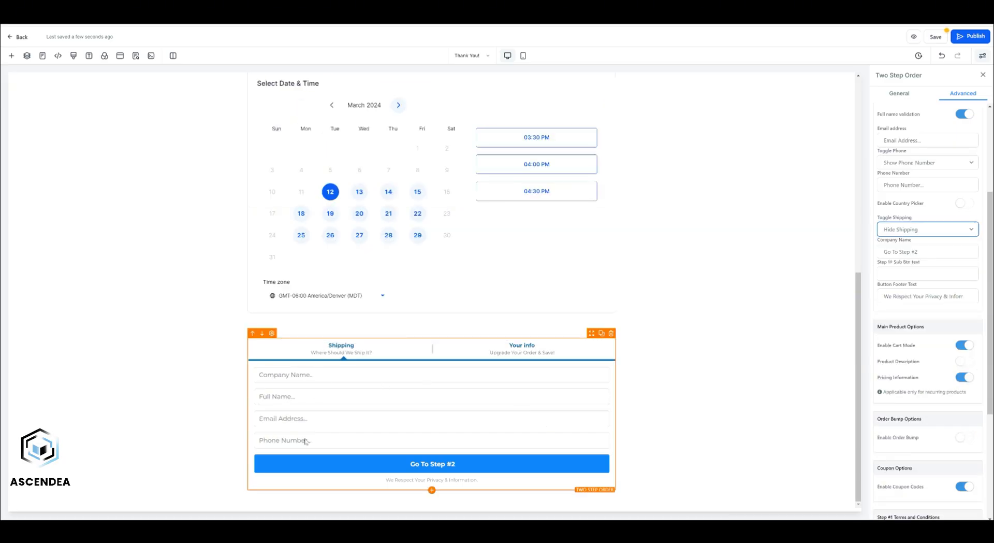
{"action": "scroll", "coordinate": [935, 266], "scroll_direction": "up", "scroll_amount": 2}
{"action": "scroll", "coordinate": [935, 266], "scroll_direction": "up", "scroll_amount": 3}
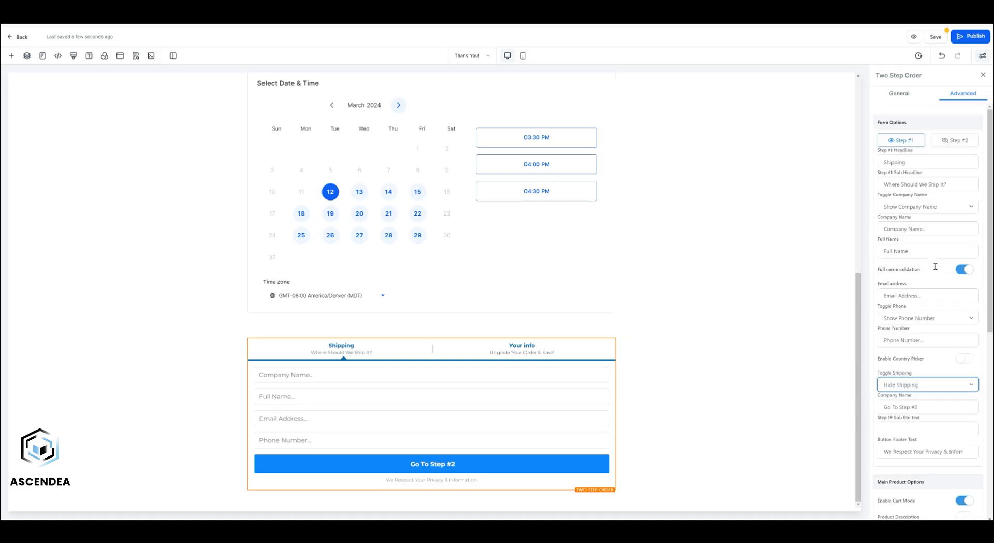
{"action": "left_click", "coordinate": [954, 208]}
{"action": "left_click", "coordinate": [923, 224]}
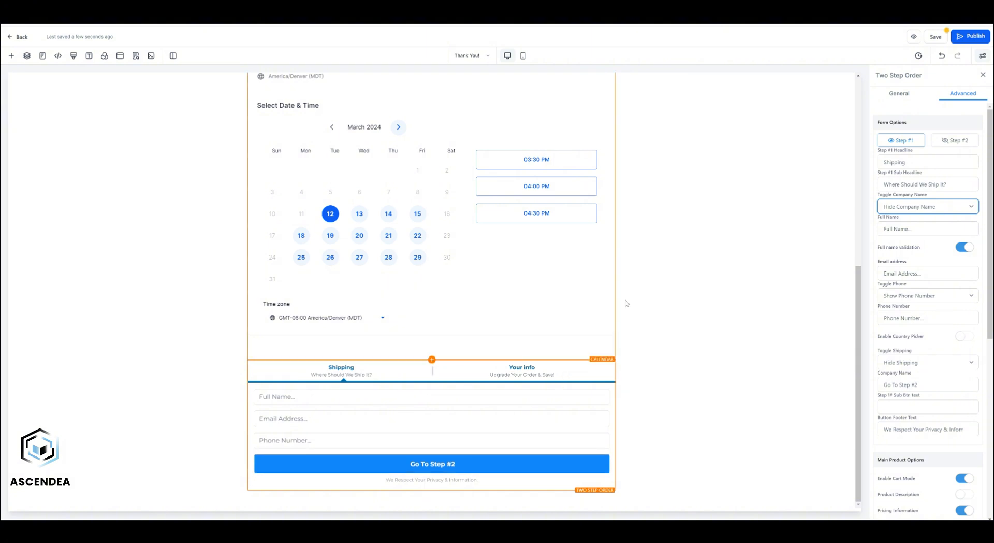
{"action": "left_click", "coordinate": [953, 143]}
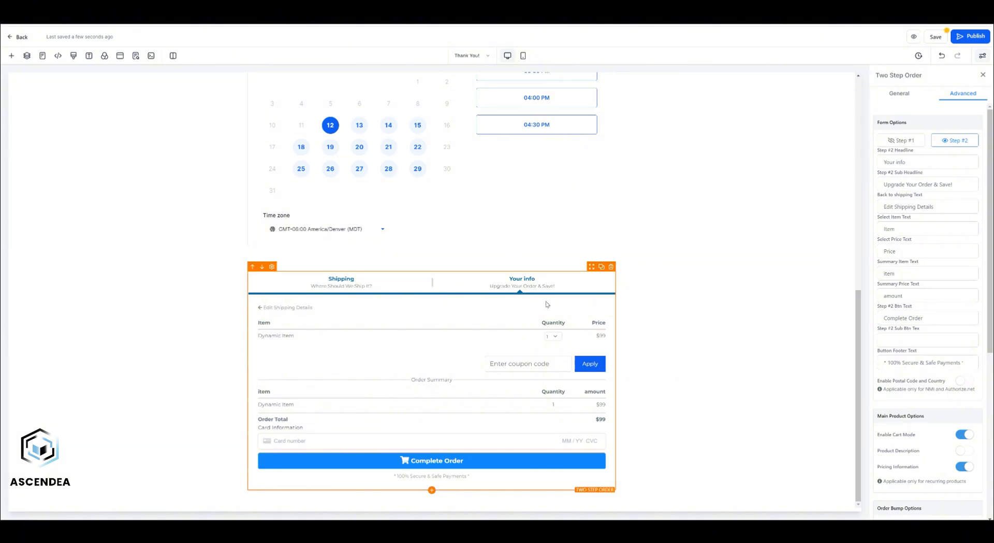
Step: Select the video below the sub-headline and examine its general settings
{"action": "scroll", "coordinate": [609, 291], "scroll_direction": "up", "scroll_amount": 10}
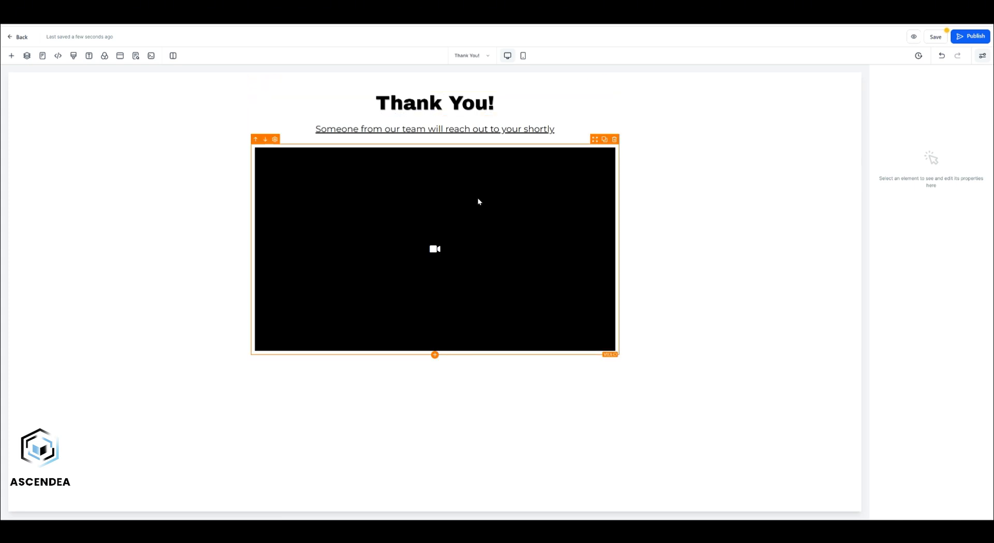
{"action": "left_click", "coordinate": [462, 181]}
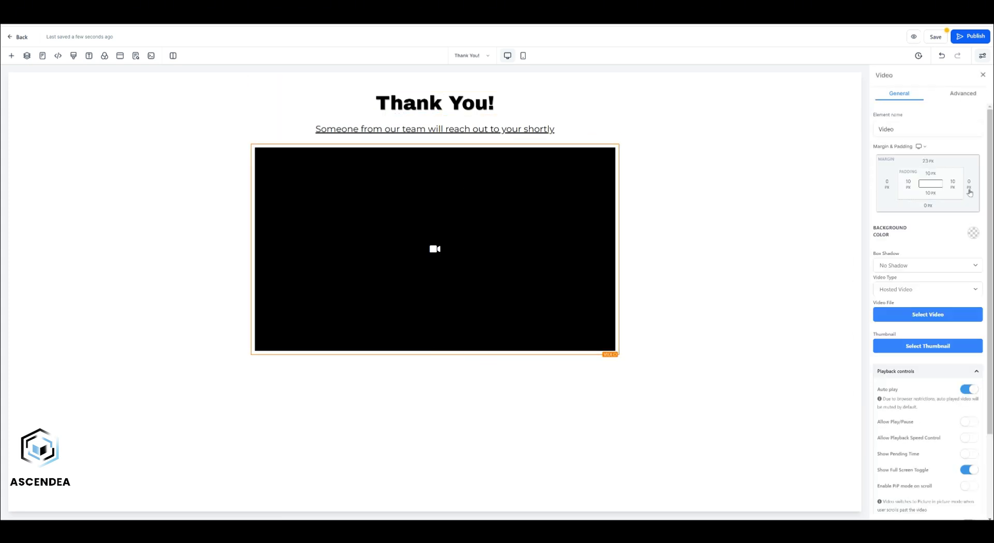
{"action": "scroll", "coordinate": [932, 290], "scroll_direction": "down", "scroll_amount": 3}
{"action": "scroll", "coordinate": [944, 292], "scroll_direction": "up", "scroll_amount": 3}
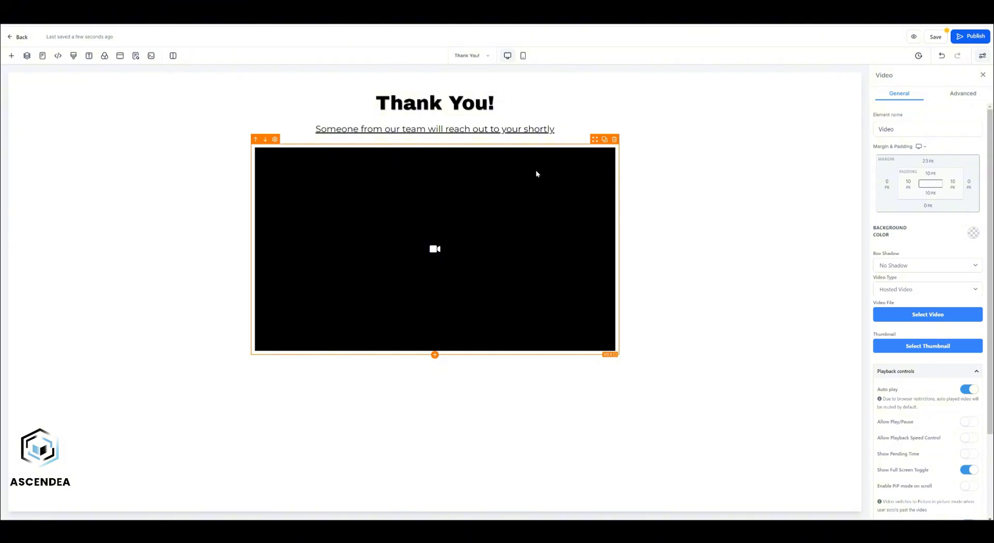
Step: Compare the desktop and mobile layouts of the thank-you page, ending in the mobile view
{"action": "left_click", "coordinate": [522, 56]}
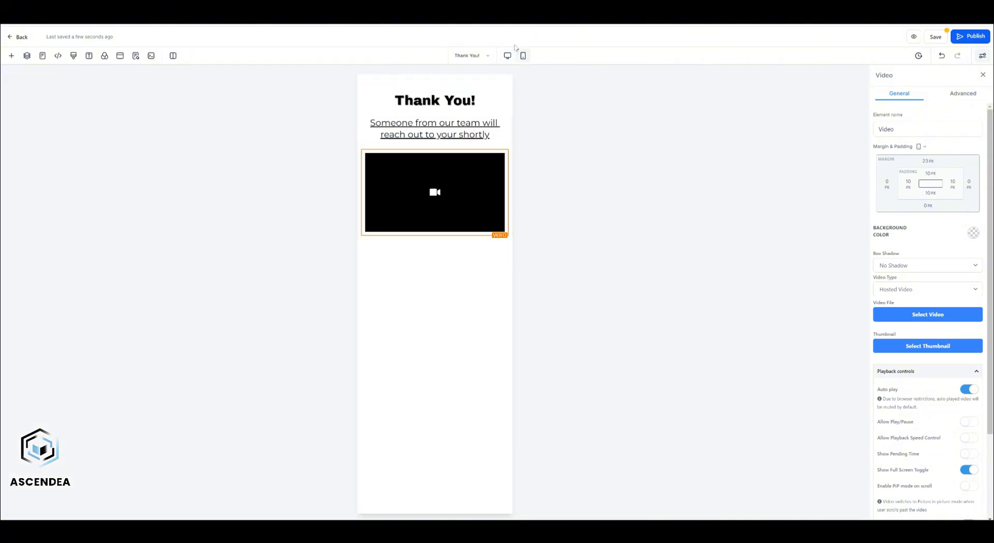
{"action": "left_click", "coordinate": [508, 56]}
{"action": "left_click", "coordinate": [522, 56]}
{"action": "left_click", "coordinate": [508, 57]}
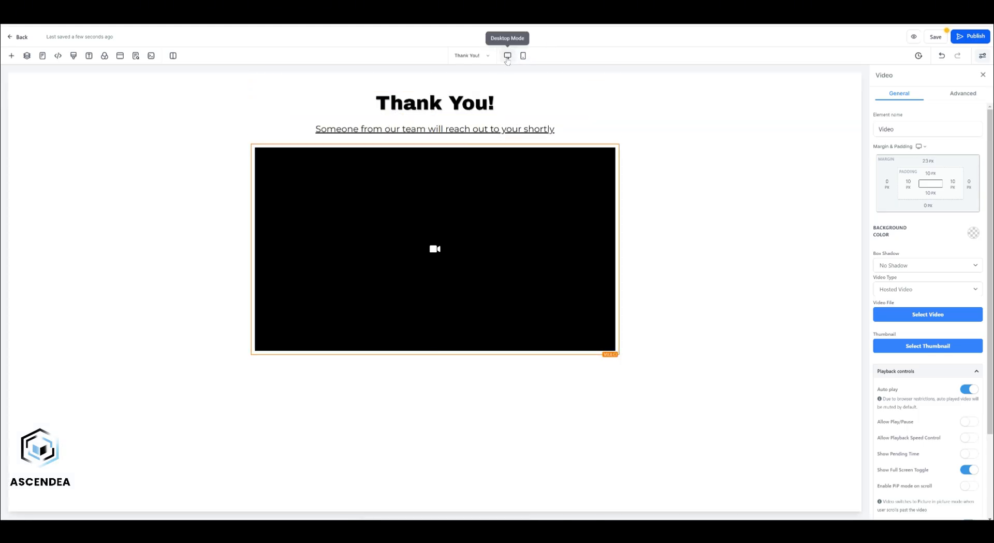
{"action": "left_click", "coordinate": [524, 57]}
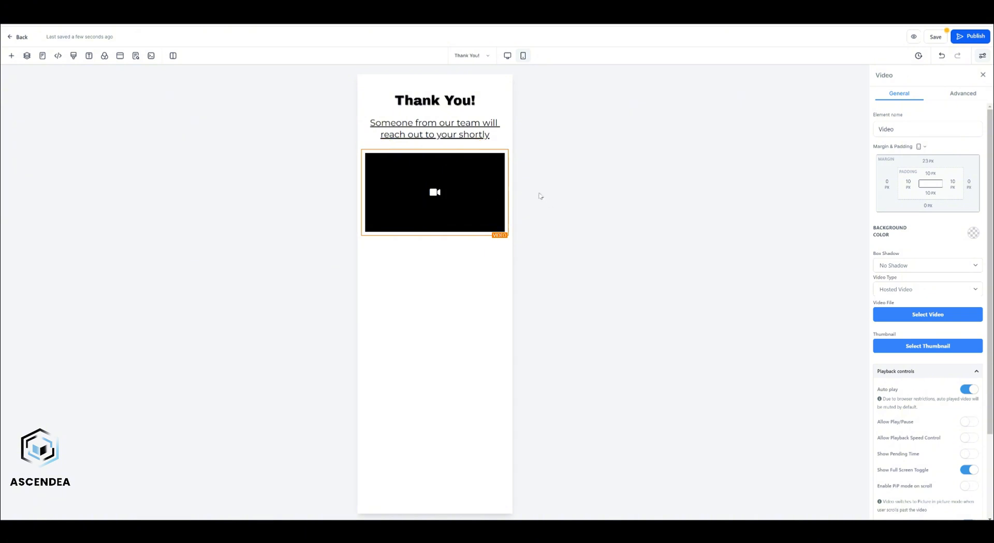